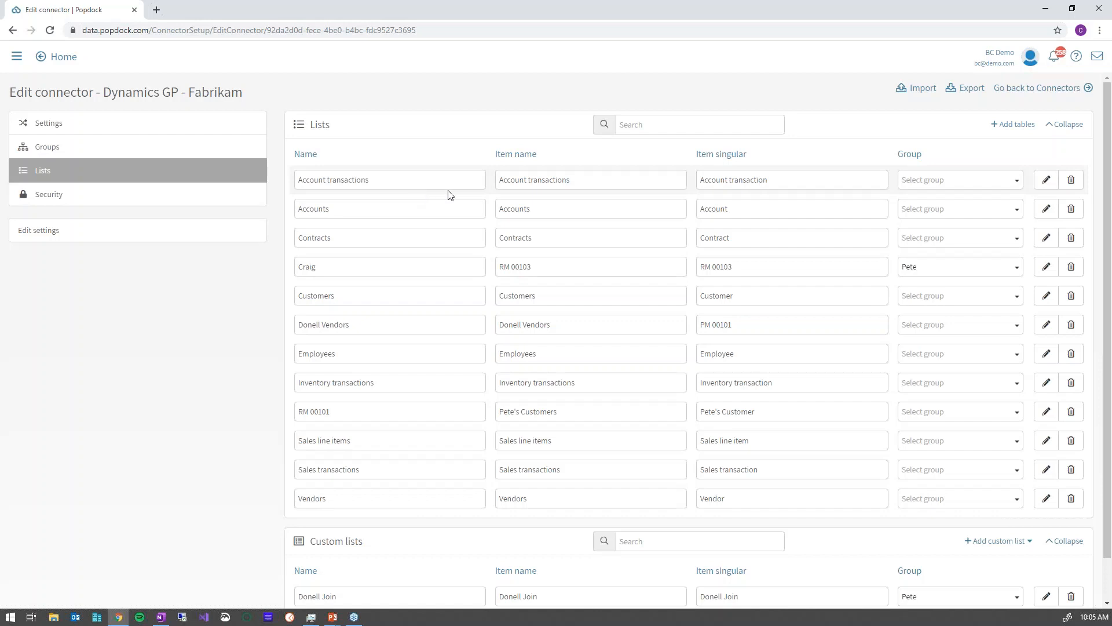
Add a new 'SQL Reporting' group to the Fabrikam connector, then return to its Lists page.
{"action": "left_click", "coordinate": [57, 150]}
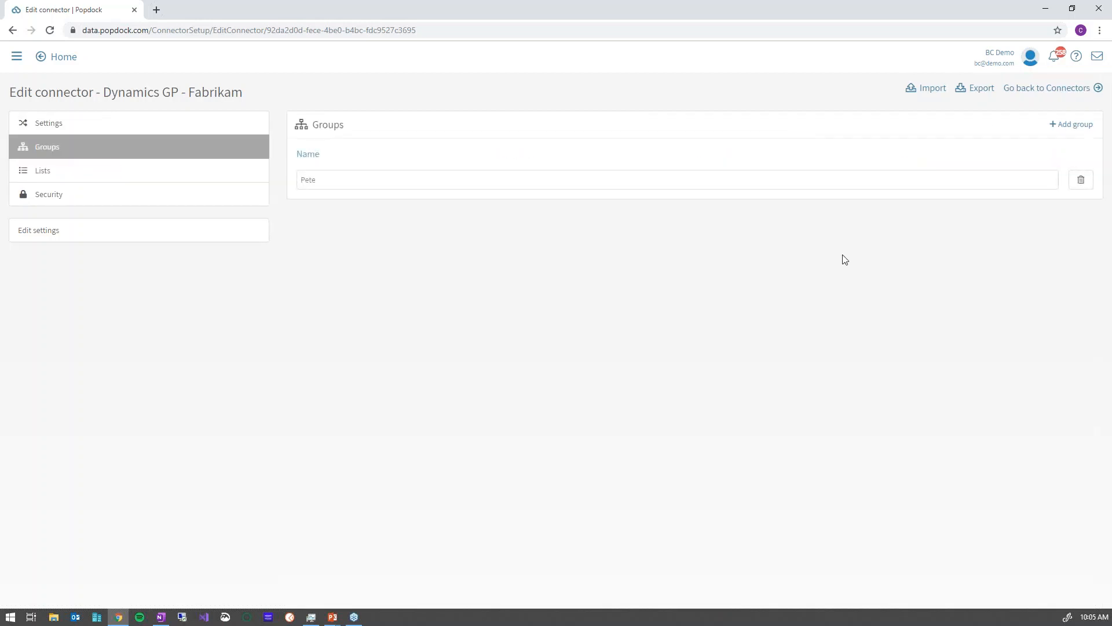
{"action": "left_click", "coordinate": [1081, 125]}
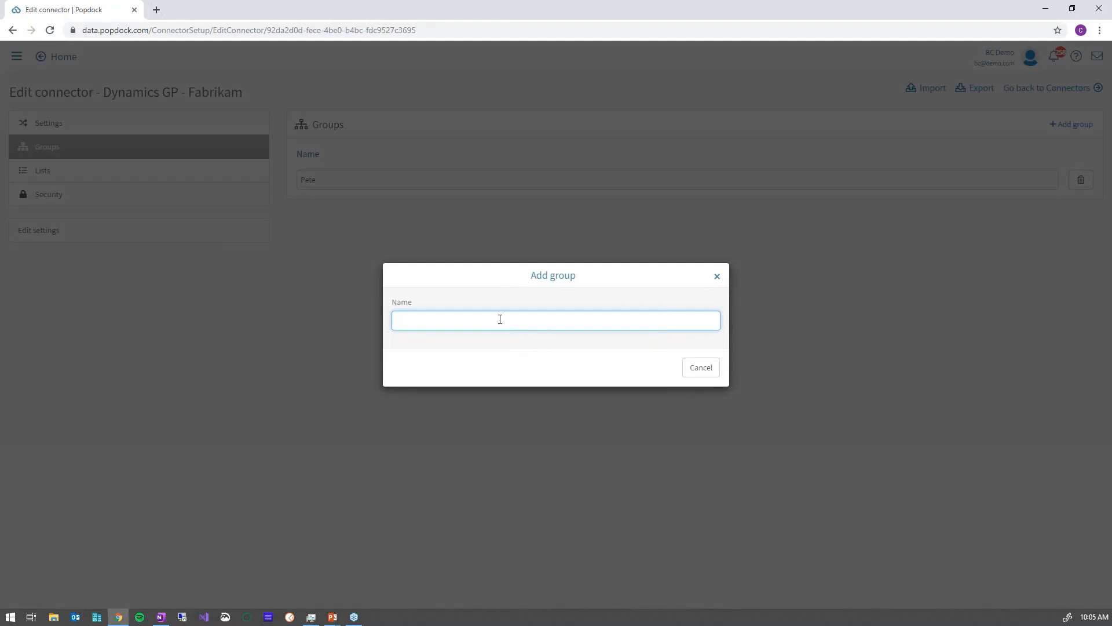
{"action": "type", "text": "SQL Reporting"}
{"action": "key", "text": "Tab"}
{"action": "left_click", "coordinate": [663, 367]}
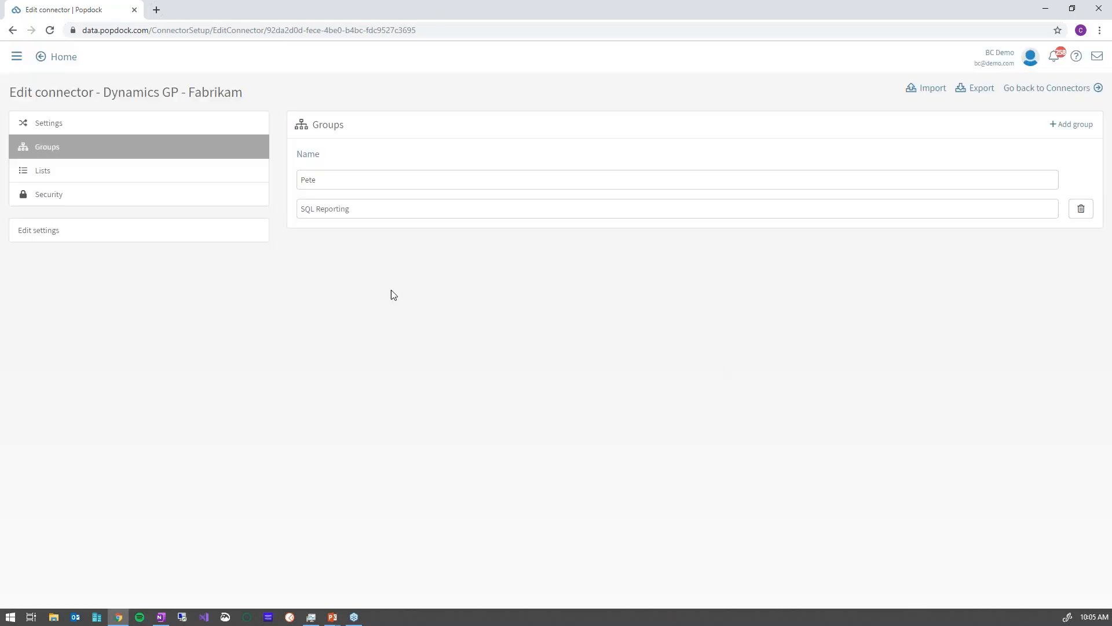
{"action": "left_click", "coordinate": [84, 174]}
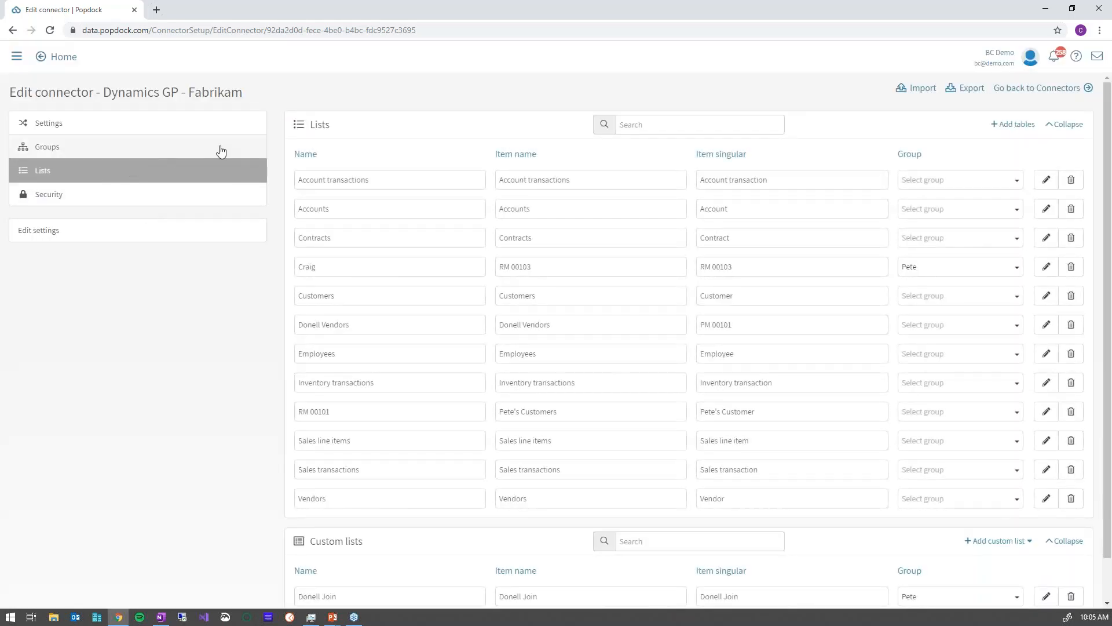
Bring up the tables available to add and browse down through the list.
{"action": "left_click", "coordinate": [1020, 127]}
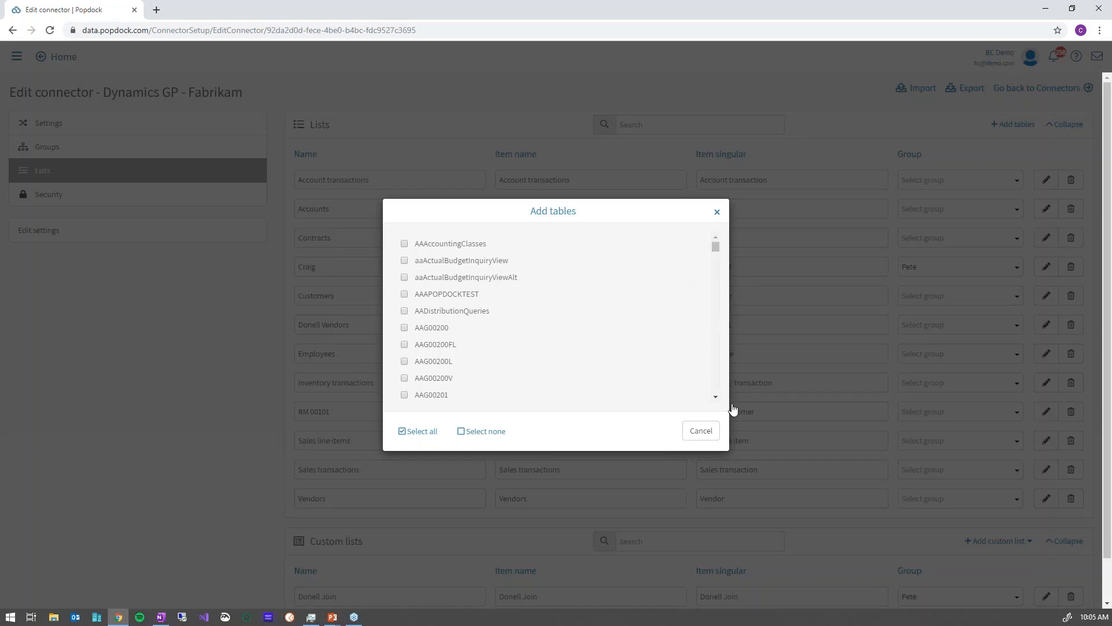
{"action": "left_click", "coordinate": [717, 397]}
{"action": "left_click", "coordinate": [717, 397]}
{"action": "left_click", "coordinate": [718, 398]}
{"action": "left_click", "coordinate": [718, 398]}
{"action": "left_click", "coordinate": [717, 398]}
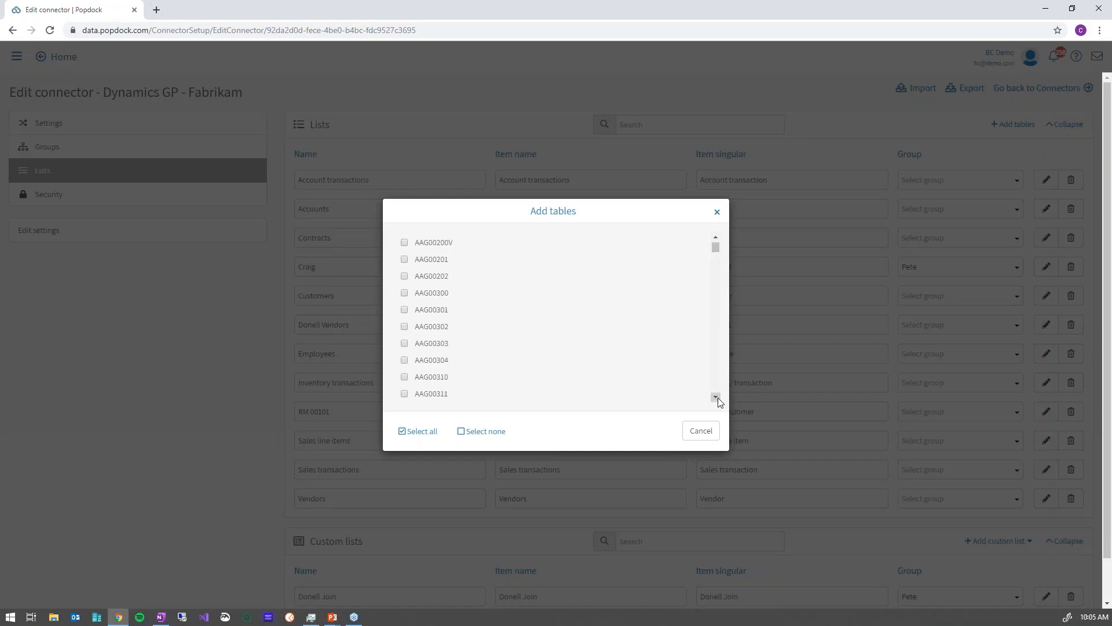
{"action": "left_click", "coordinate": [718, 397]}
{"action": "left_click", "coordinate": [718, 397]}
{"action": "left_click", "coordinate": [718, 398]}
{"action": "left_click_drag", "start_coordinate": [716, 248], "coordinate": [709, 291]}
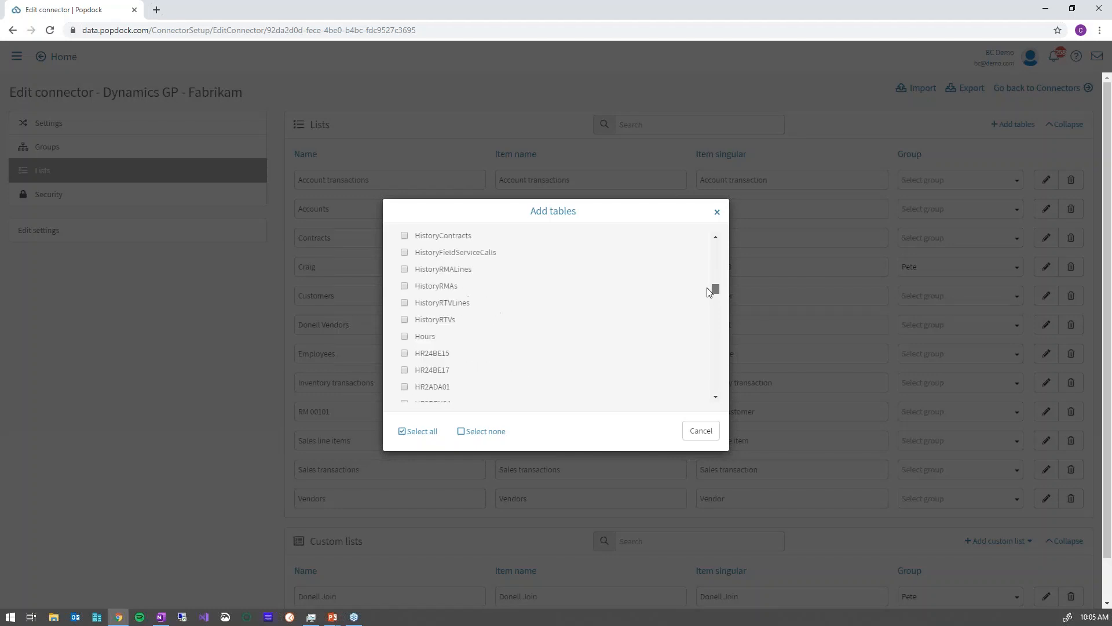
{"action": "left_click", "coordinate": [716, 398]}
{"action": "left_click", "coordinate": [716, 397]}
{"action": "left_click", "coordinate": [716, 397]}
{"action": "left_click", "coordinate": [716, 397]}
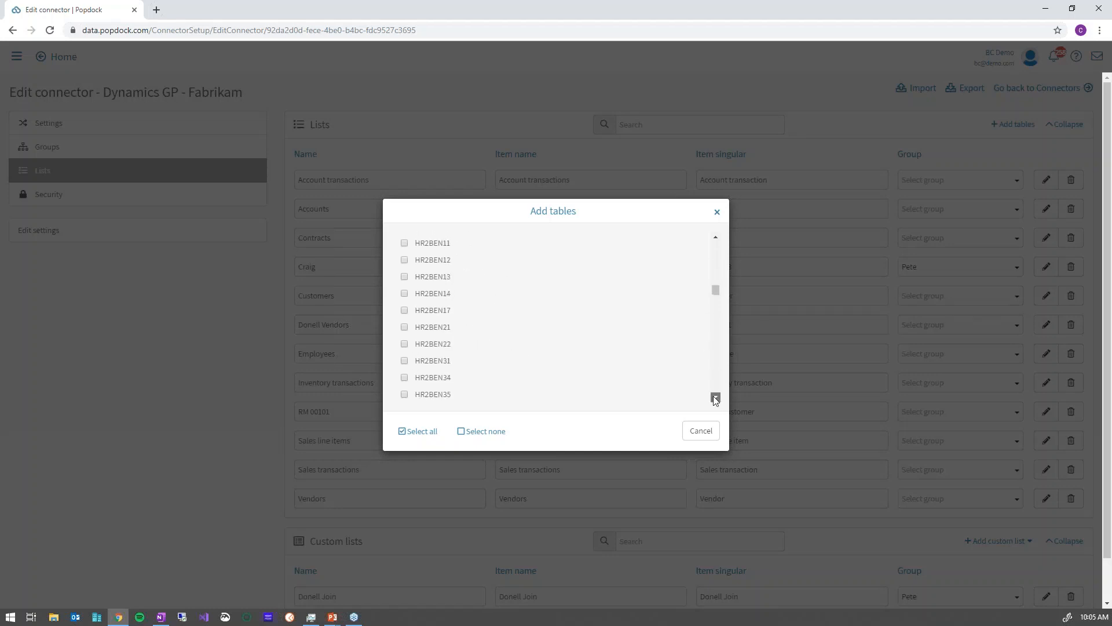
{"action": "left_click", "coordinate": [716, 397]}
{"action": "left_click", "coordinate": [715, 397]}
{"action": "left_click", "coordinate": [716, 398]}
{"action": "left_click", "coordinate": [715, 398]}
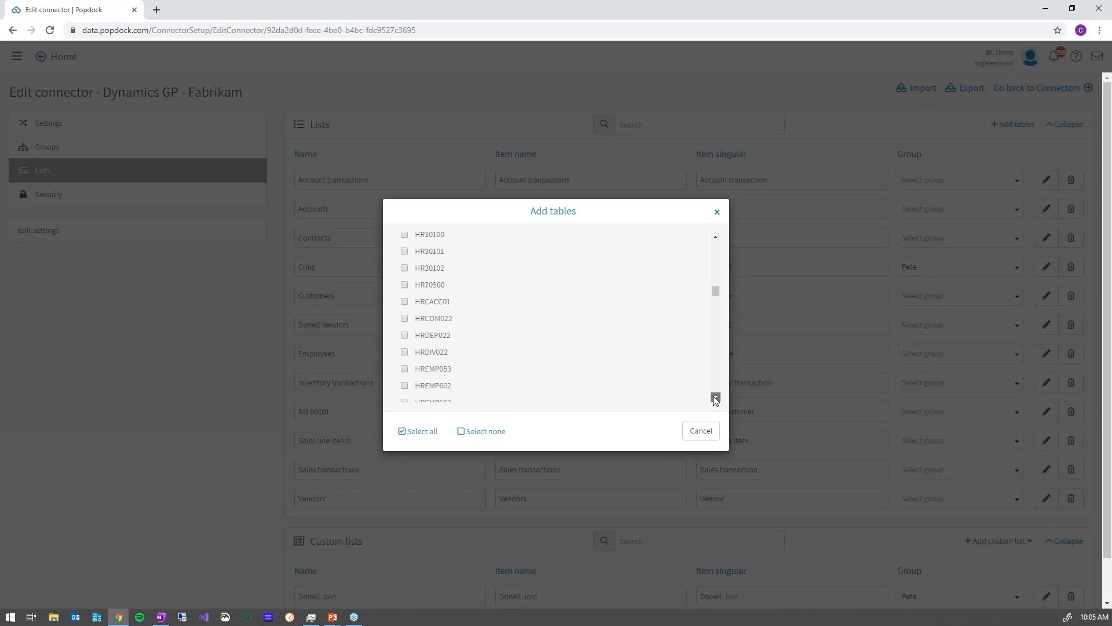
{"action": "left_click", "coordinate": [716, 397]}
{"action": "left_click", "coordinate": [716, 397]}
{"action": "left_click", "coordinate": [716, 398]}
{"action": "left_click", "coordinate": [716, 397]}
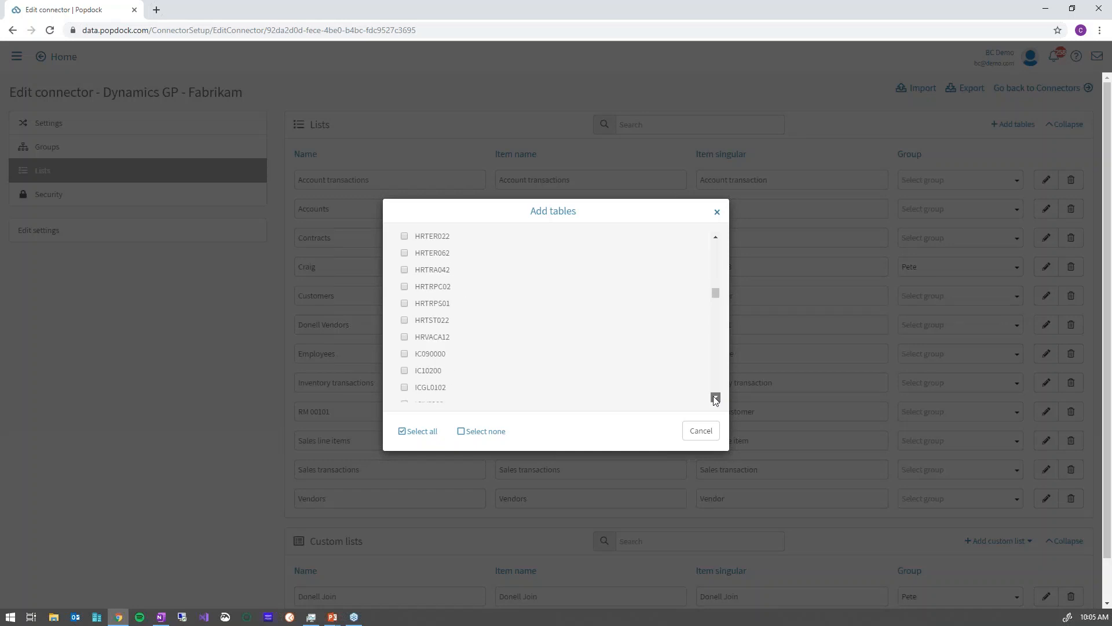
{"action": "left_click", "coordinate": [716, 397]}
{"action": "left_click", "coordinate": [715, 398]}
{"action": "left_click", "coordinate": [716, 398]}
{"action": "left_click", "coordinate": [716, 397]}
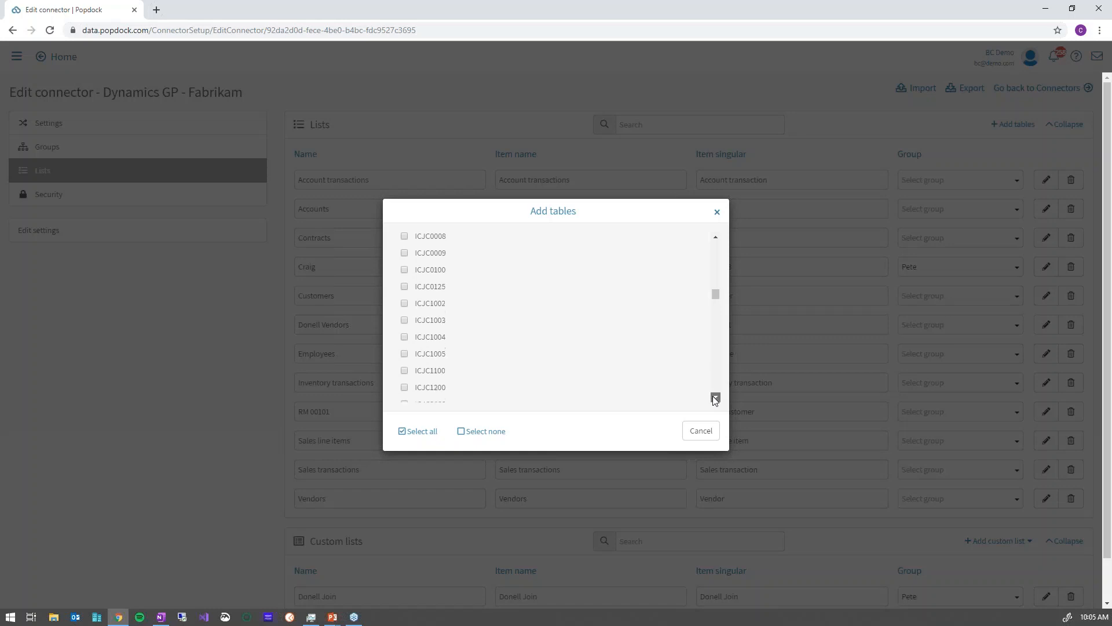
{"action": "left_click", "coordinate": [716, 398]}
{"action": "left_click", "coordinate": [716, 398]}
{"action": "left_click", "coordinate": [716, 397]}
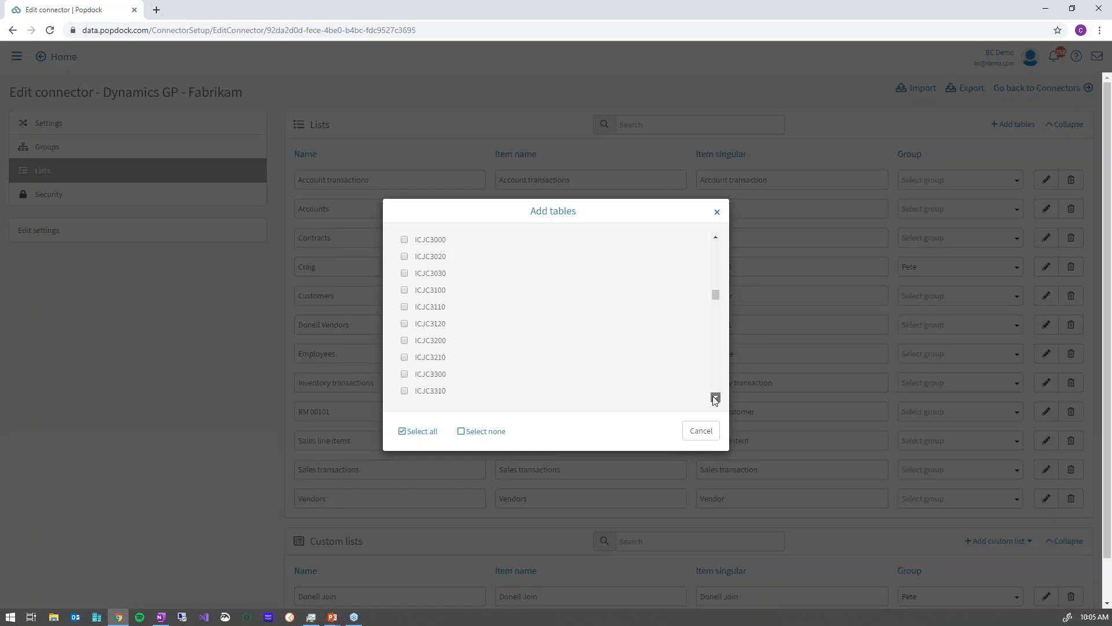
{"action": "left_click", "coordinate": [716, 397]}
{"action": "left_click", "coordinate": [716, 397]}
{"action": "left_click", "coordinate": [716, 398]}
{"action": "left_click", "coordinate": [716, 398]}
{"action": "left_click", "coordinate": [716, 397]}
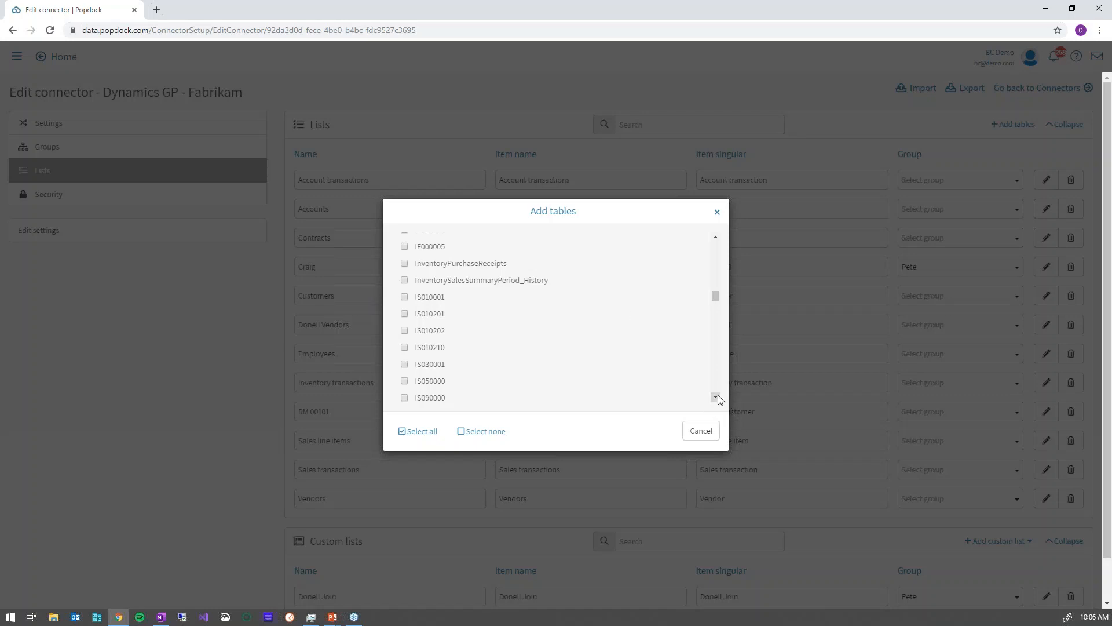
Tick the Items table and add it to the connector as a new list.
{"action": "scroll", "coordinate": [716, 397], "scroll_direction": "down", "scroll_amount": 3}
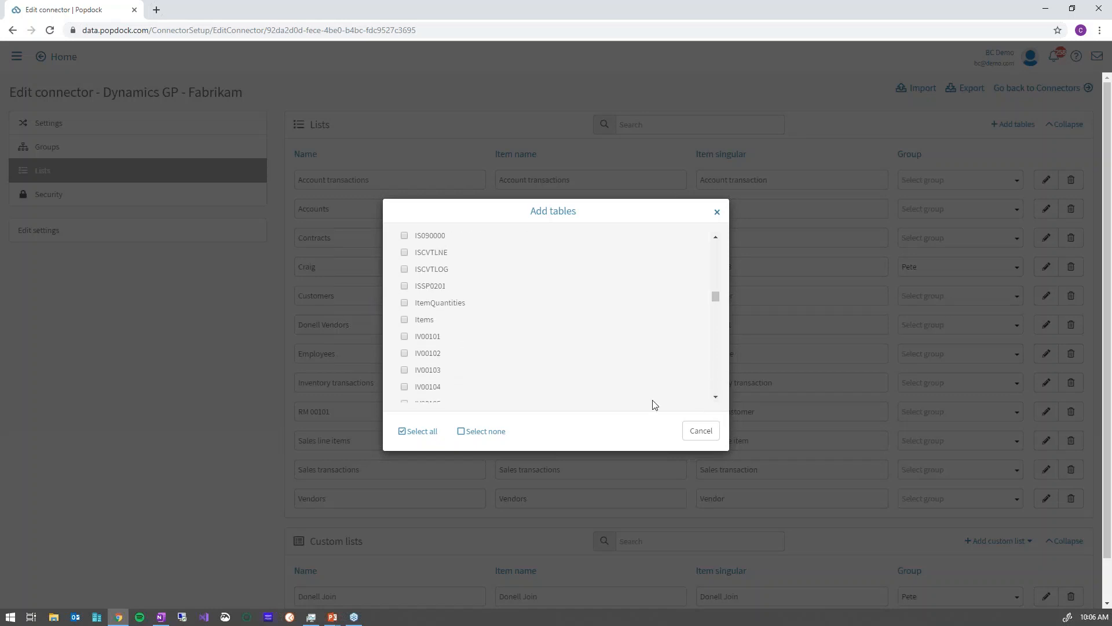
{"action": "left_click", "coordinate": [405, 320]}
{"action": "left_click", "coordinate": [664, 433]}
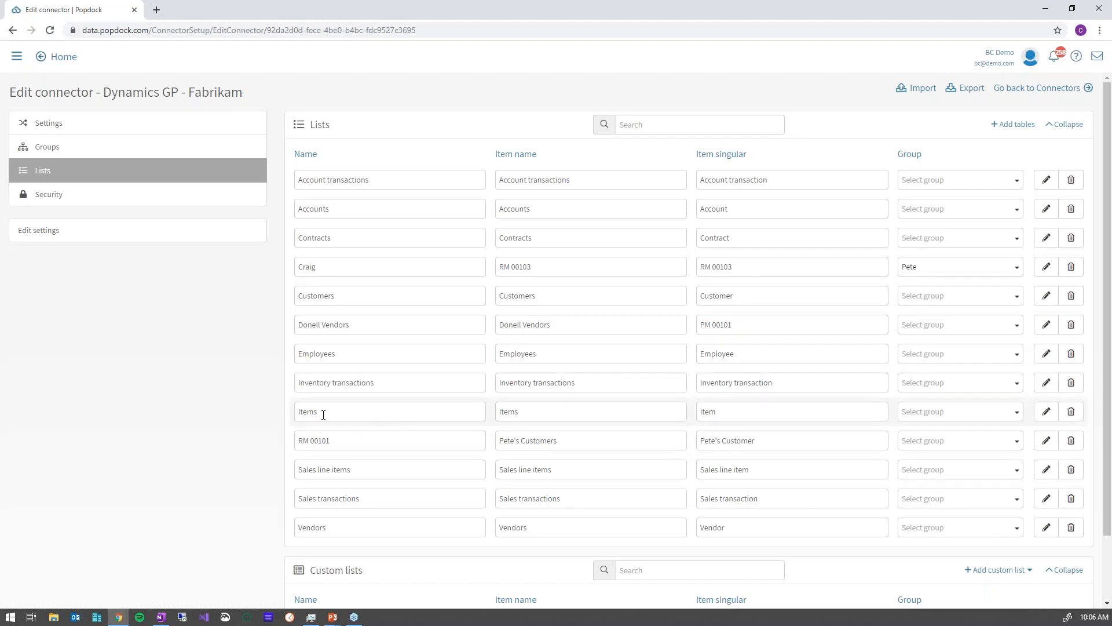
Assign the Items list to the SQL Reporting group and open it for editing.
{"action": "left_click", "coordinate": [991, 415]}
{"action": "left_click", "coordinate": [939, 450]}
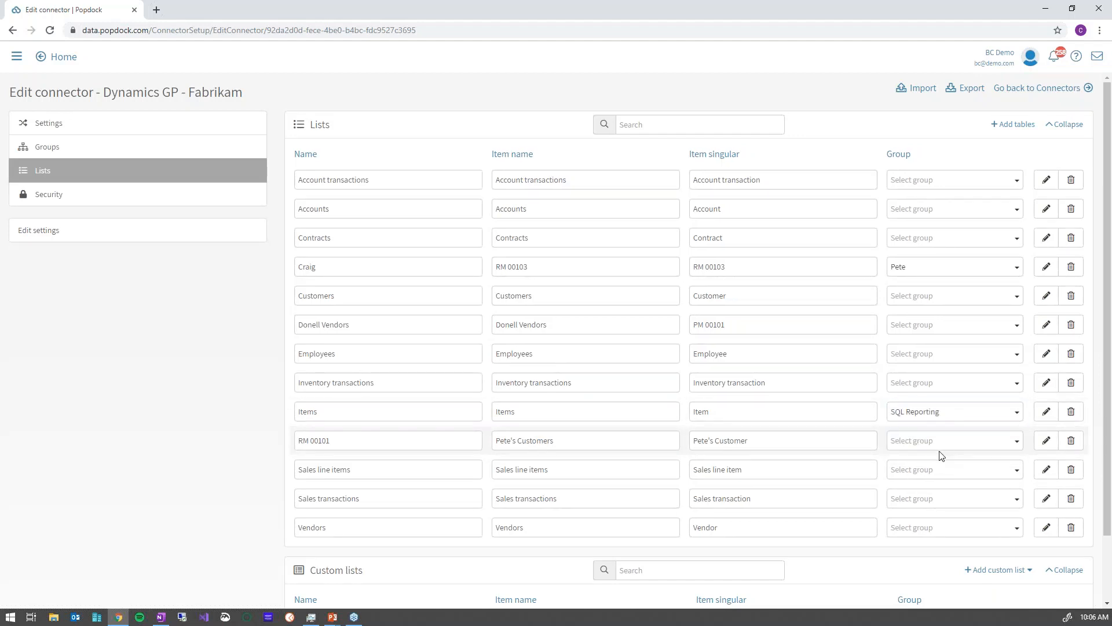
{"action": "left_click", "coordinate": [1046, 412]}
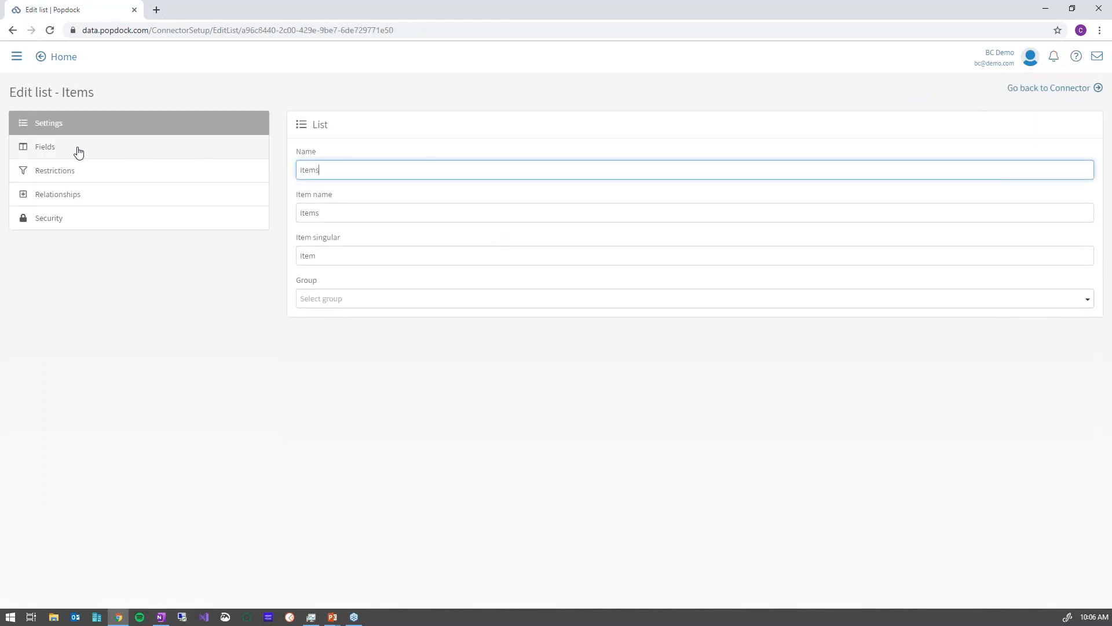
In the Items list's Fields, rename the 'Item number' field to 'SKU'.
{"action": "left_click", "coordinate": [76, 150]}
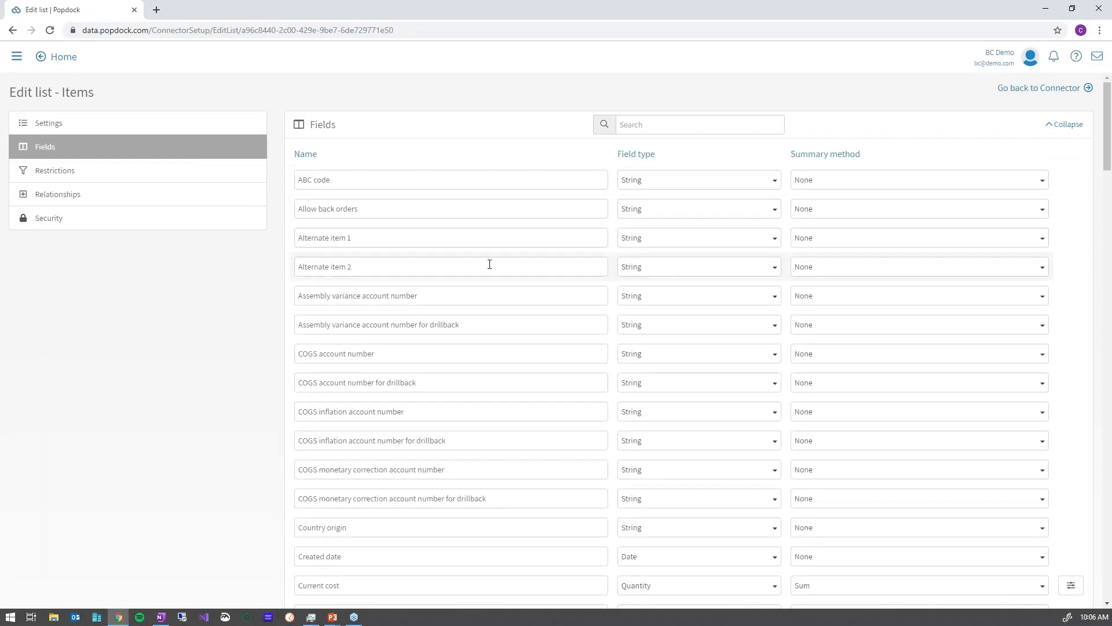
{"action": "scroll", "coordinate": [514, 288], "scroll_direction": "down", "scroll_amount": 15}
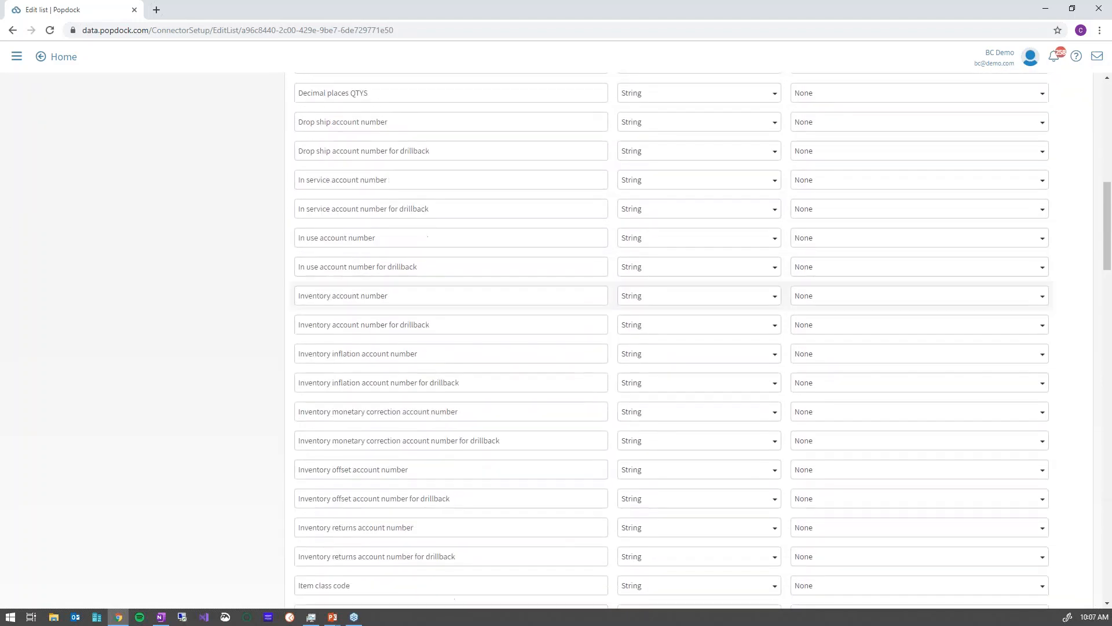
{"action": "scroll", "coordinate": [514, 288], "scroll_direction": "down", "scroll_amount": 3}
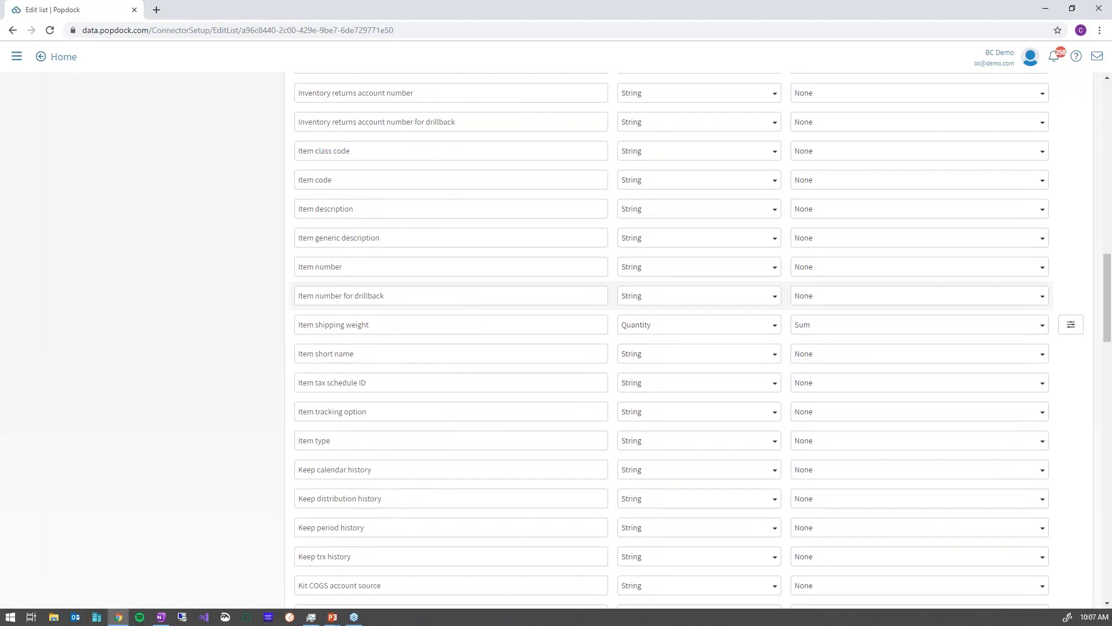
{"action": "left_click", "coordinate": [350, 267]}
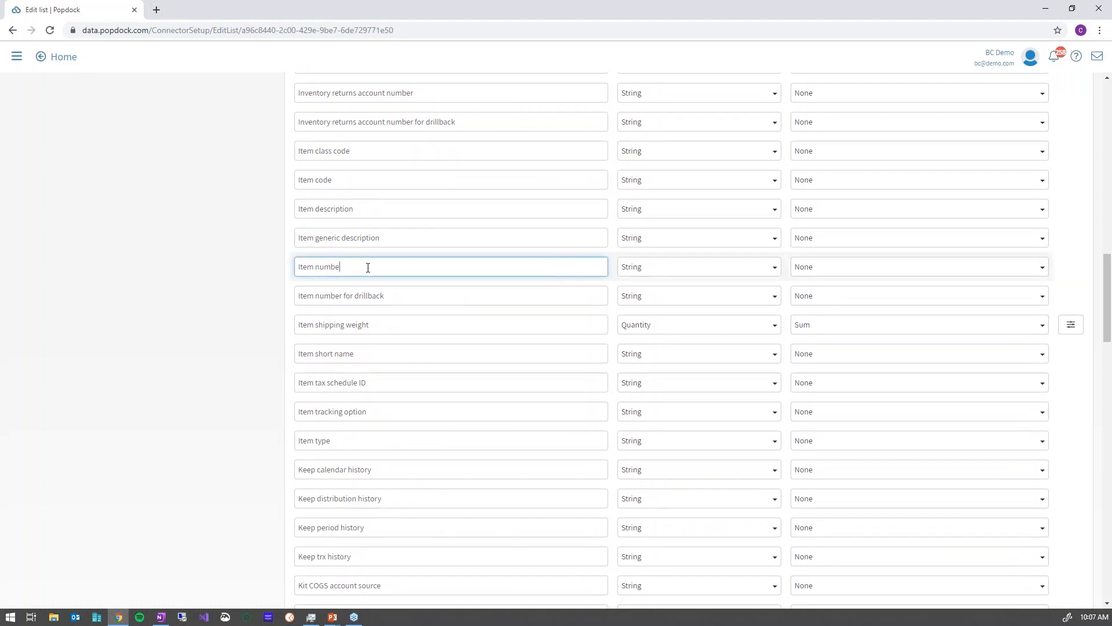
{"action": "key", "text": "BackSpace"}
{"action": "key", "text": "BackSpace"}
{"action": "key", "text": "BackSpace"}
{"action": "key", "text": "BackSpace"}
{"action": "key", "text": "BackSpace"}
{"action": "key", "text": "BackSpace"}
{"action": "key", "text": "BackSpace"}
{"action": "type", "text": "SKU"}
{"action": "key", "text": "Tab"}
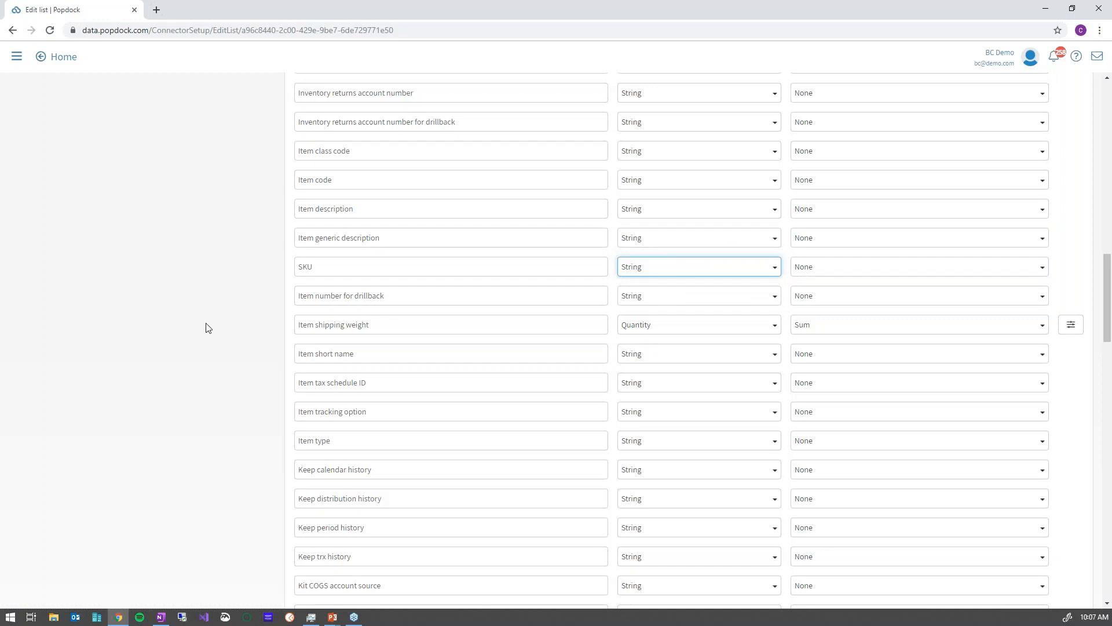
{"action": "scroll", "coordinate": [190, 296], "scroll_direction": "up", "scroll_amount": 20}
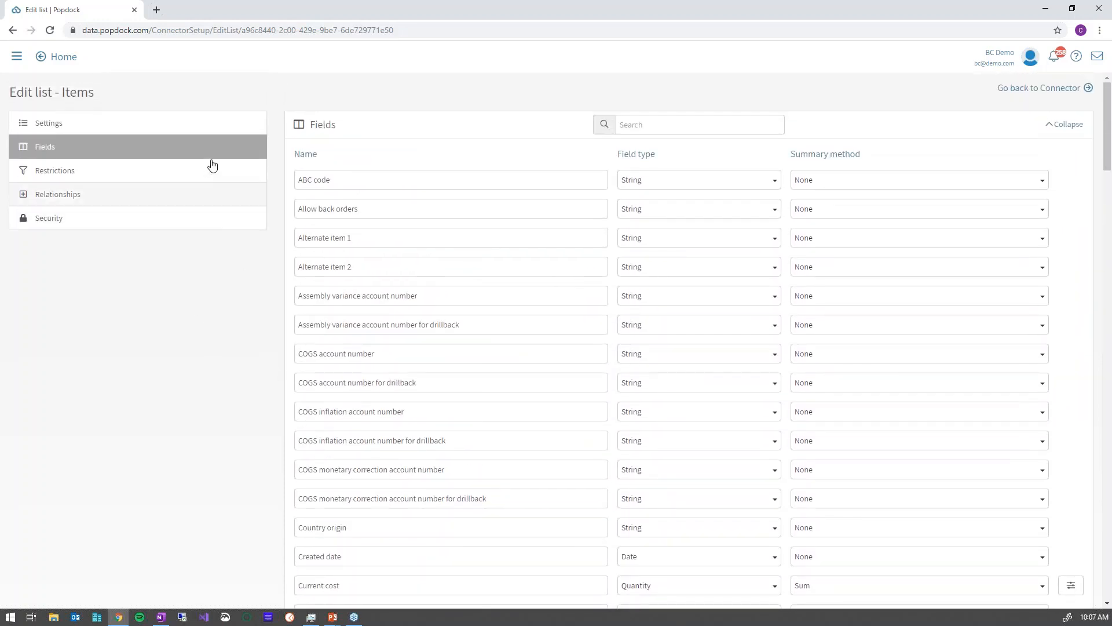
From Home, start a new tab by connector and choose Dynamics GP - Fabrikam.
{"action": "left_click", "coordinate": [64, 57]}
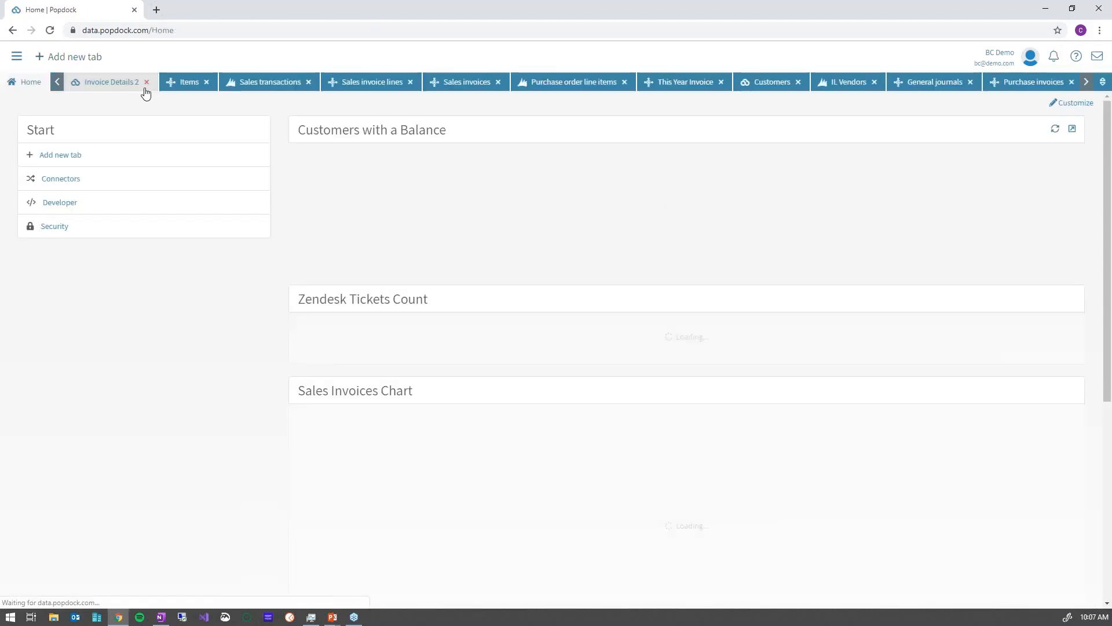
{"action": "left_click", "coordinate": [81, 58]}
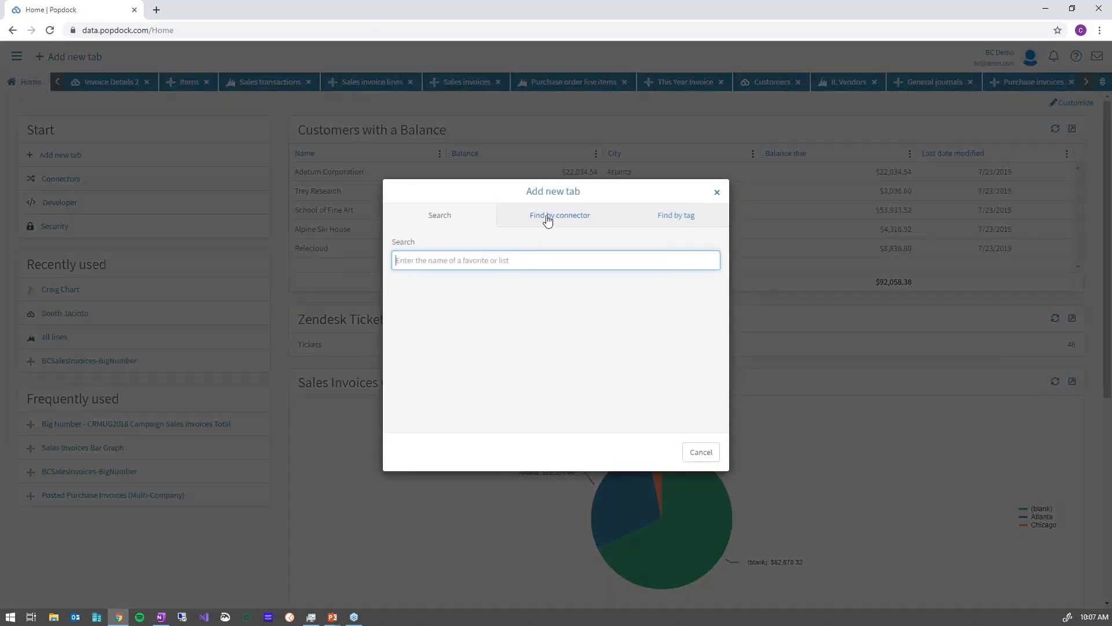
{"action": "left_click", "coordinate": [516, 243]}
{"action": "left_click", "coordinate": [468, 292]}
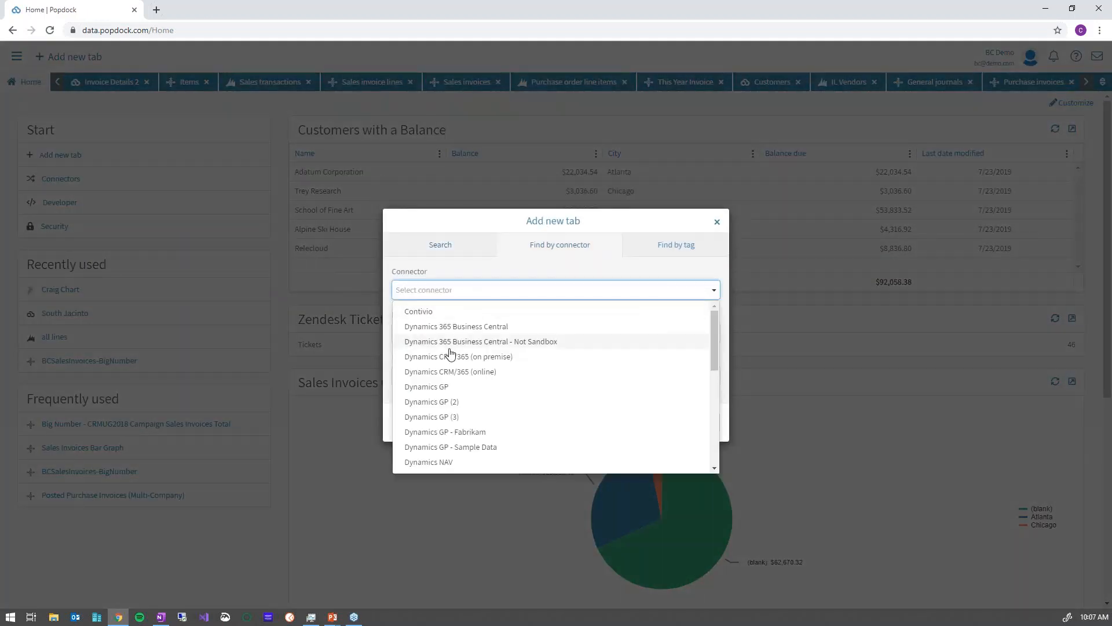
{"action": "left_click", "coordinate": [481, 434]}
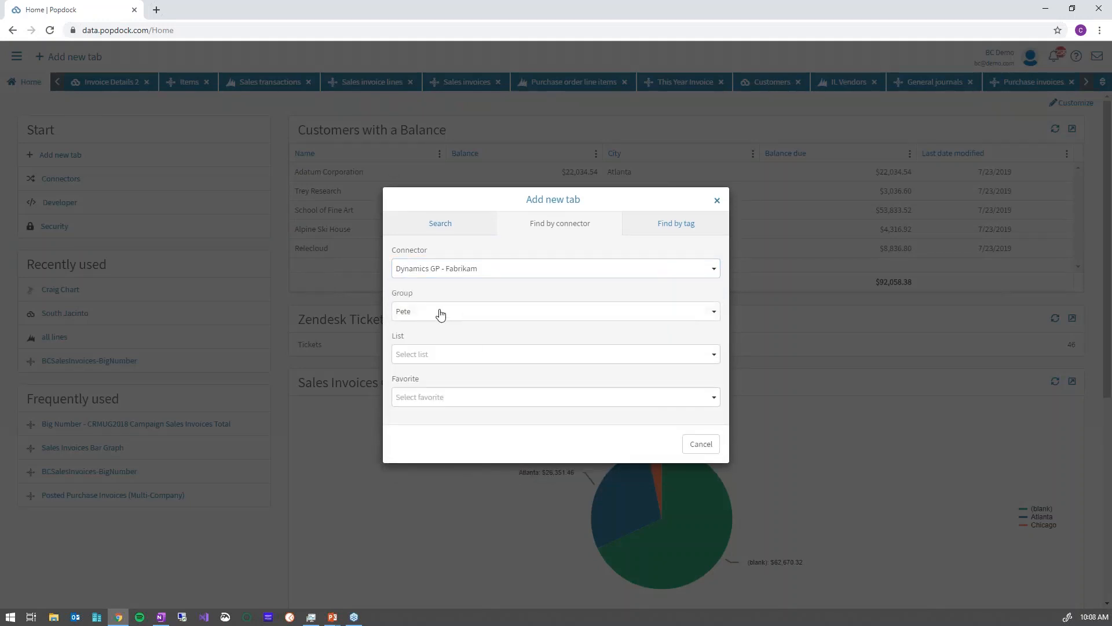
Check the Pete group's lists, close the dialog without adding, and go to Connectors.
{"action": "left_click", "coordinate": [447, 312]}
{"action": "left_click", "coordinate": [451, 311]}
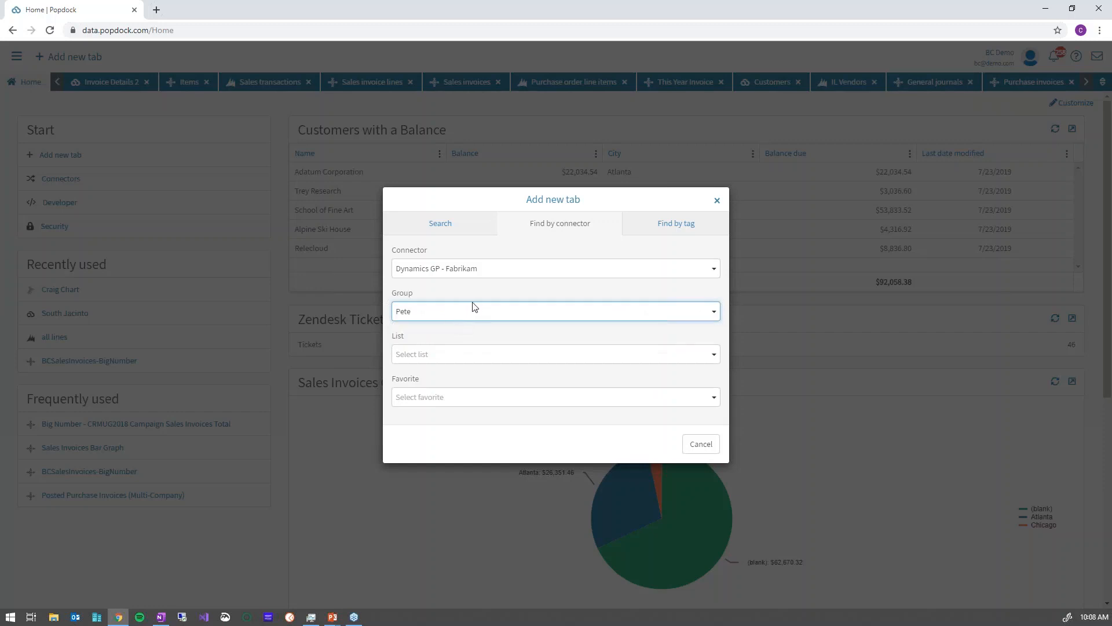
{"action": "left_click", "coordinate": [463, 354]}
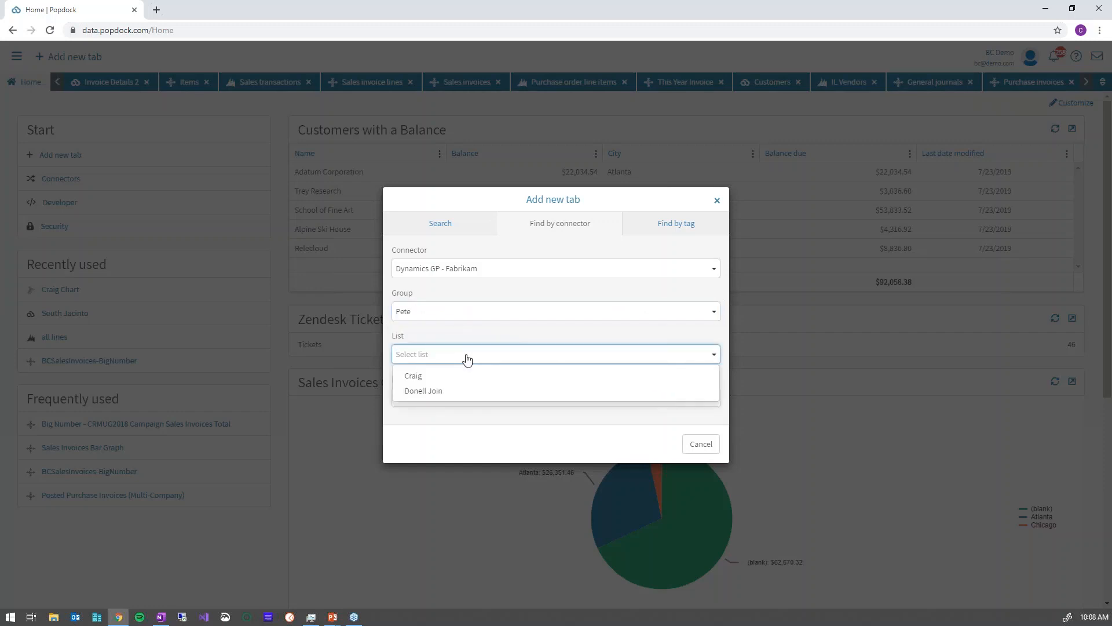
{"action": "left_click", "coordinate": [472, 311]}
{"action": "left_click", "coordinate": [718, 201]}
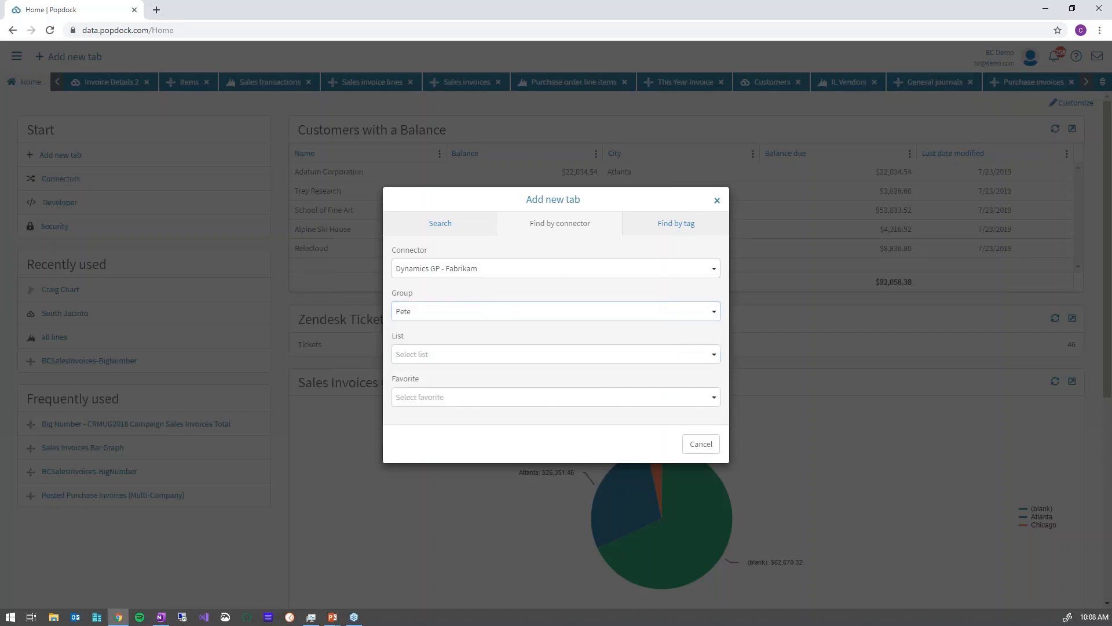
{"action": "left_click", "coordinate": [717, 200]}
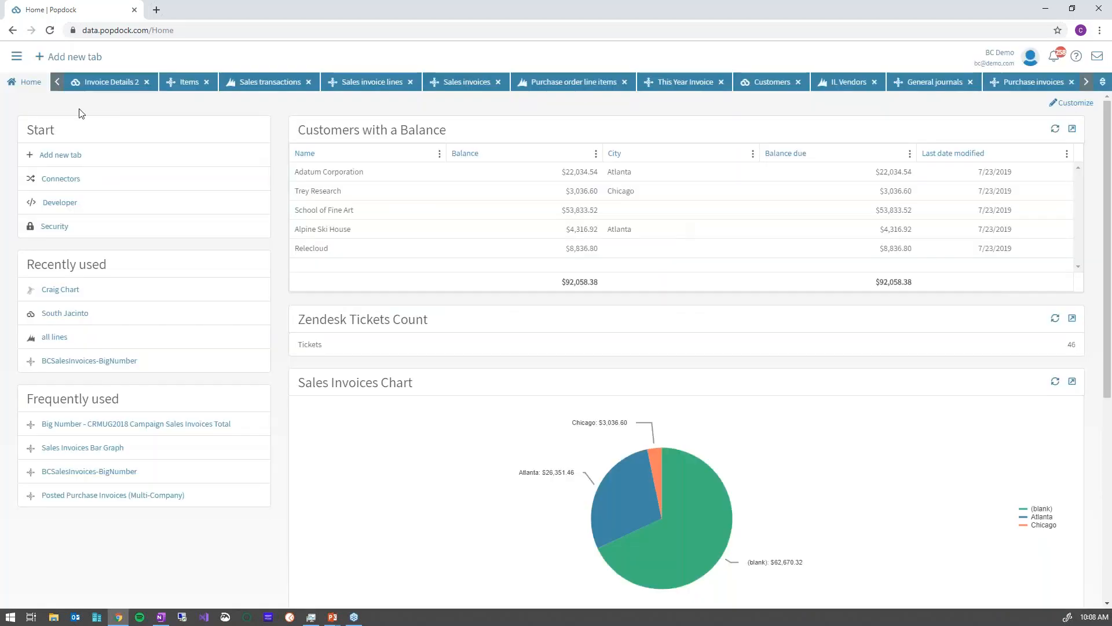
{"action": "left_click", "coordinate": [71, 184]}
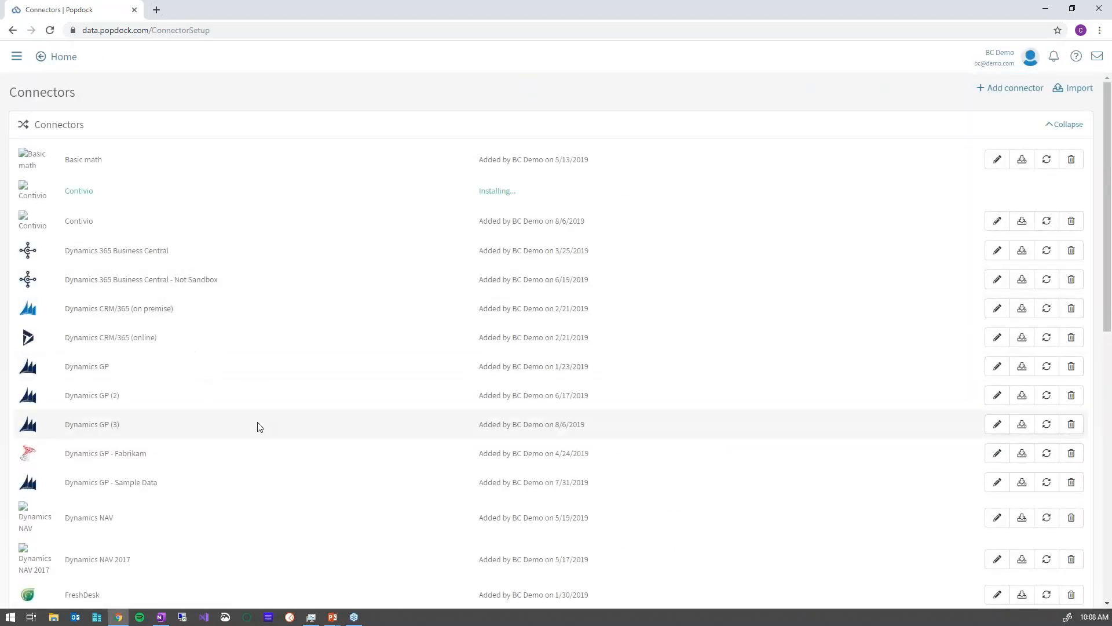
Edit Dynamics GP - Fabrikam and set the Items list's group to SQL Reporting.
{"action": "left_click", "coordinate": [997, 453]}
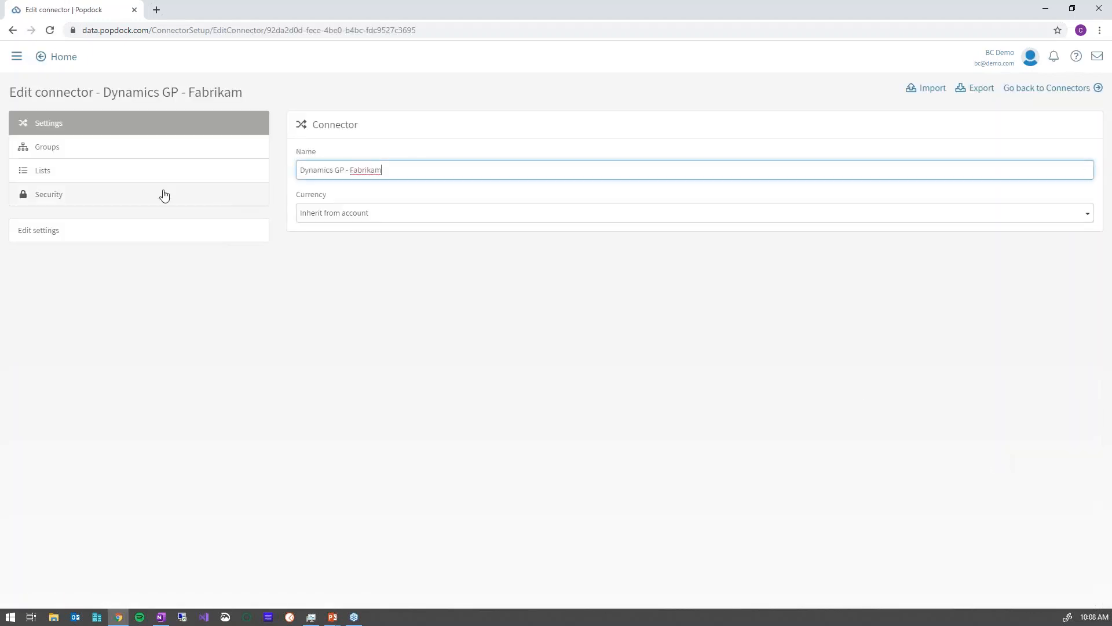
{"action": "left_click", "coordinate": [50, 152]}
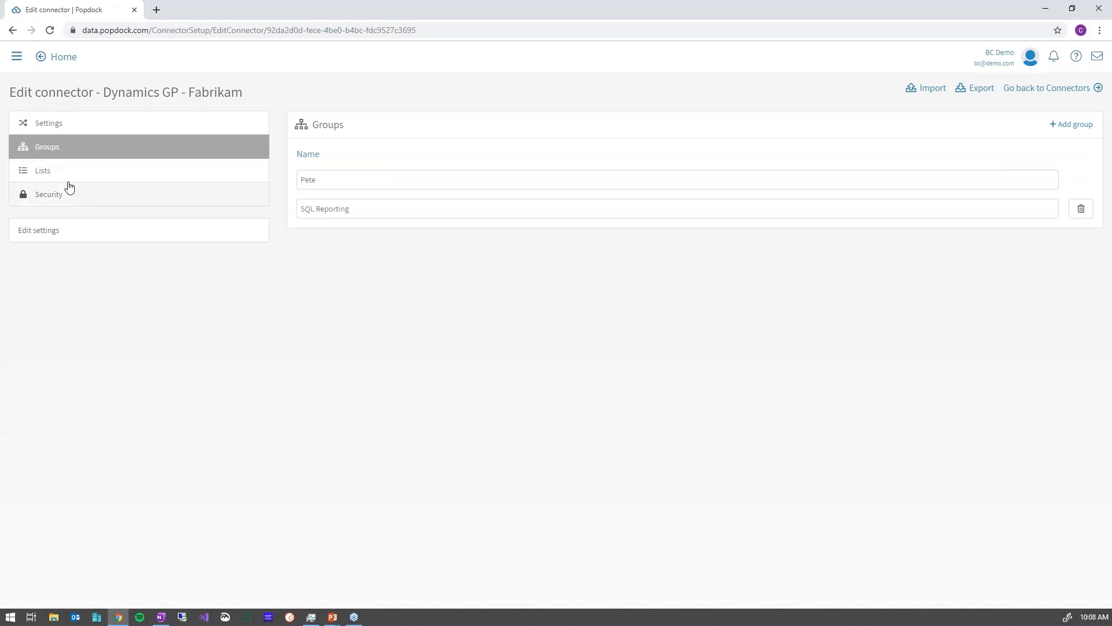
{"action": "left_click", "coordinate": [53, 175]}
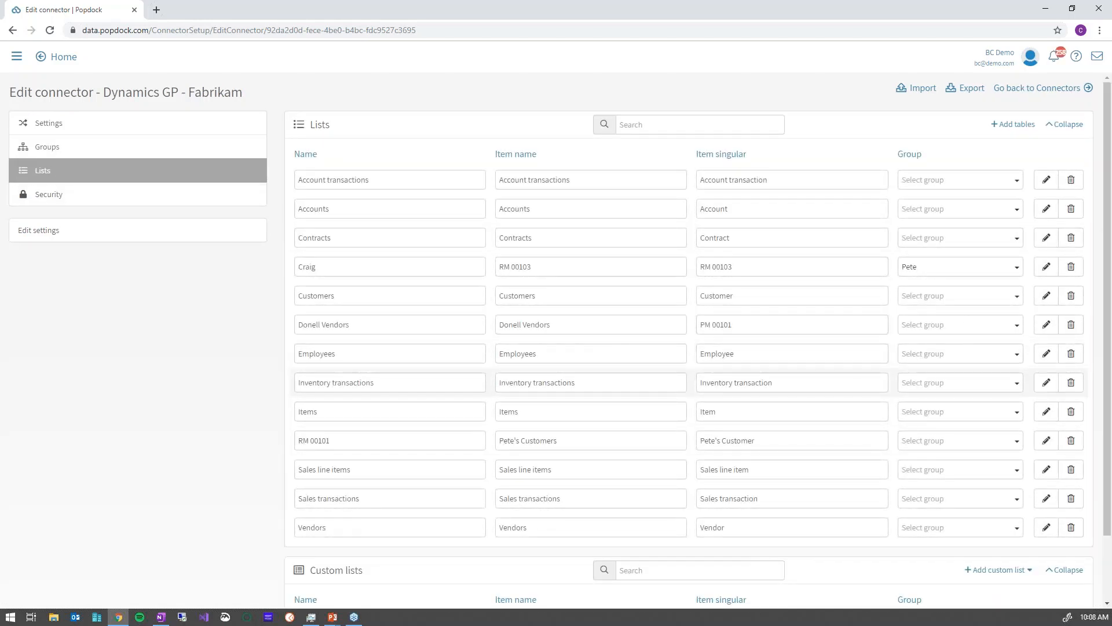
{"action": "left_click", "coordinate": [994, 413]}
{"action": "left_click", "coordinate": [940, 447]}
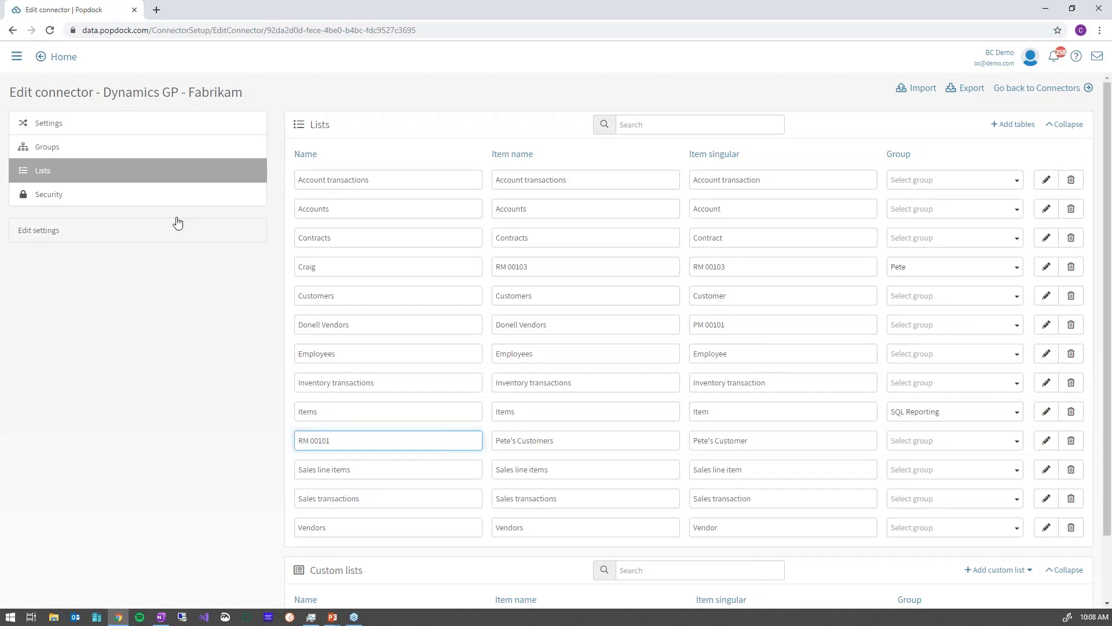
Add a new tab for Dynamics GP - Fabrikam, SQL Reporting group, Items list, Default view.
{"action": "left_click", "coordinate": [56, 121]}
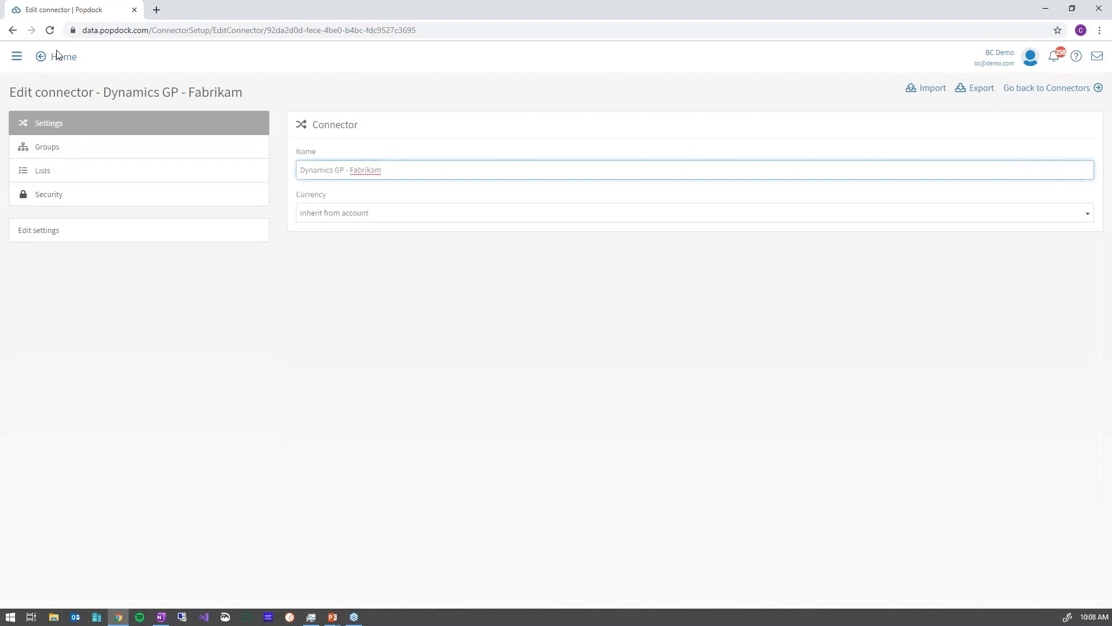
{"action": "left_click", "coordinate": [58, 56]}
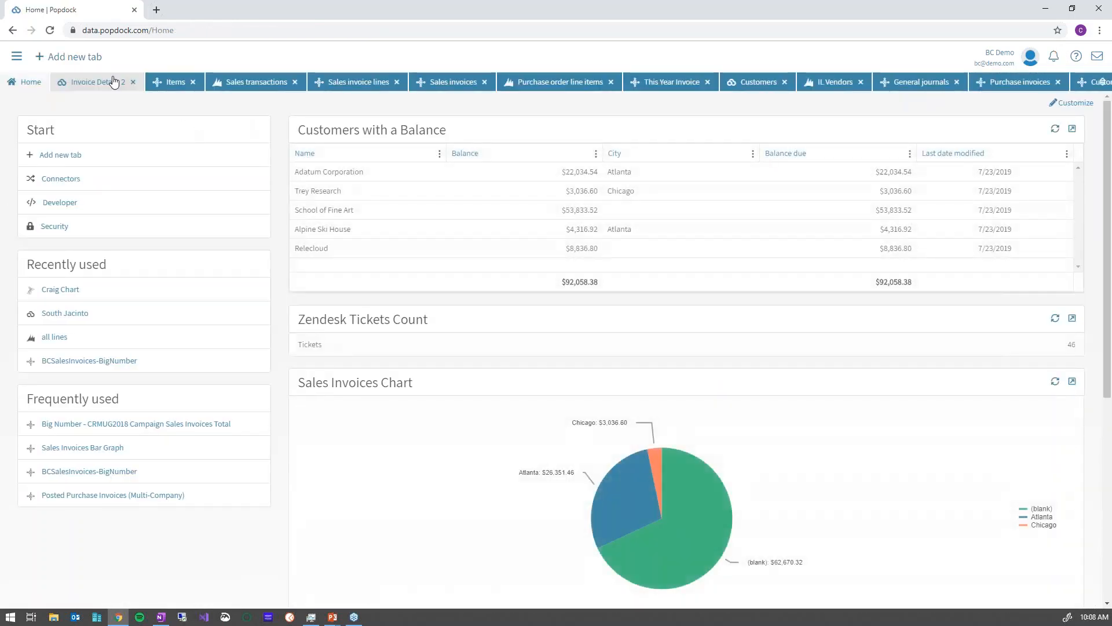
{"action": "left_click", "coordinate": [69, 57]}
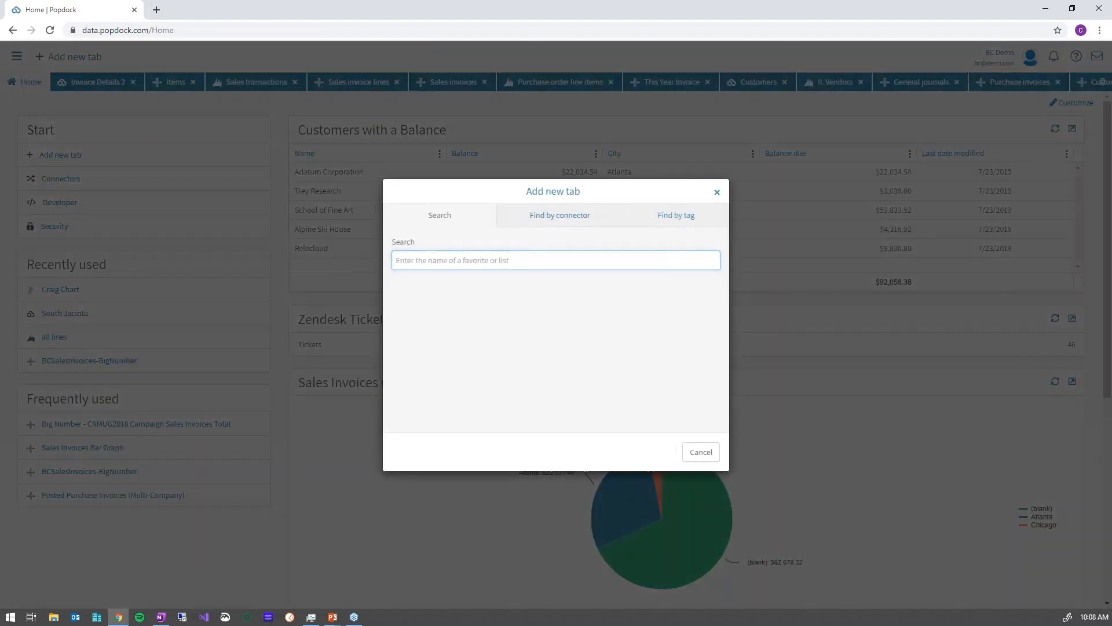
{"action": "left_click", "coordinate": [560, 245]}
{"action": "left_click", "coordinate": [496, 290]}
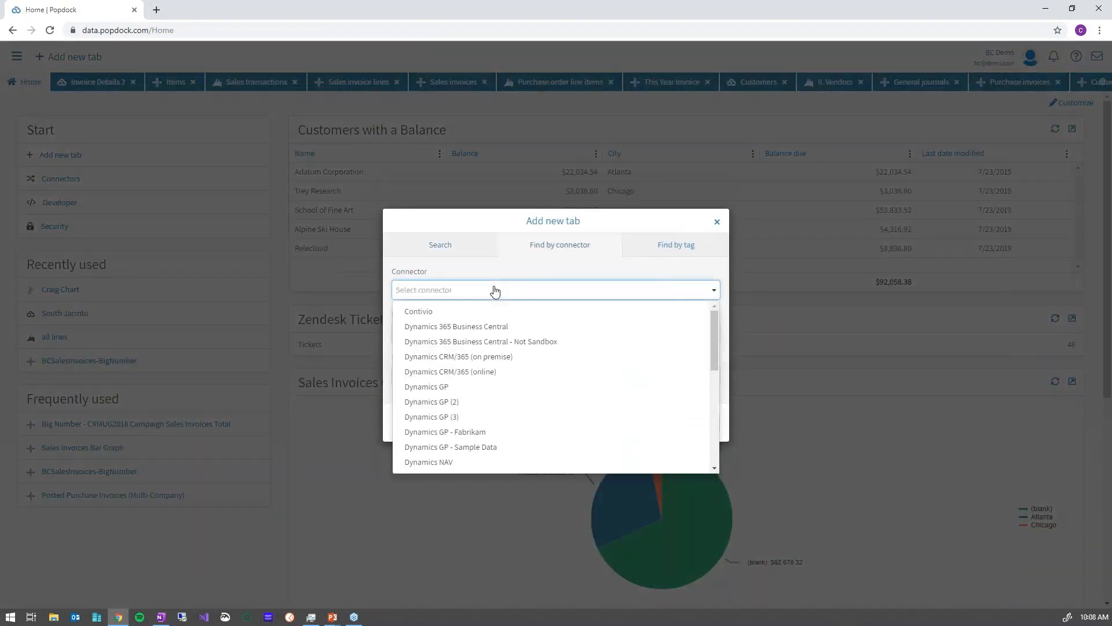
{"action": "left_click", "coordinate": [486, 432]}
{"action": "left_click", "coordinate": [446, 316]}
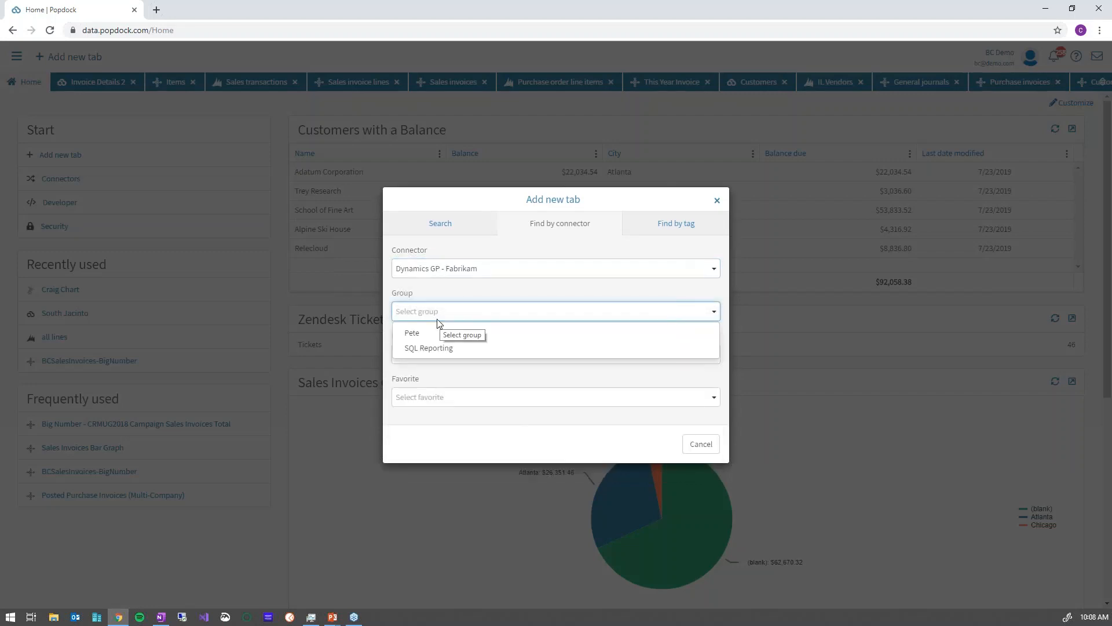
{"action": "left_click", "coordinate": [434, 347]}
{"action": "left_click", "coordinate": [429, 358]}
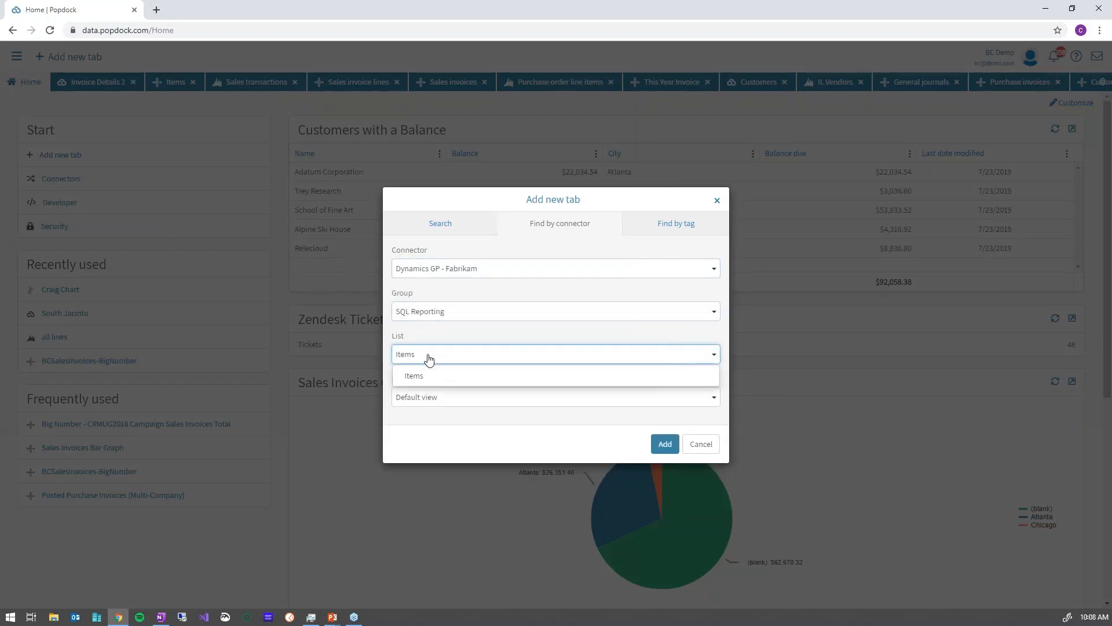
{"action": "left_click", "coordinate": [428, 356]}
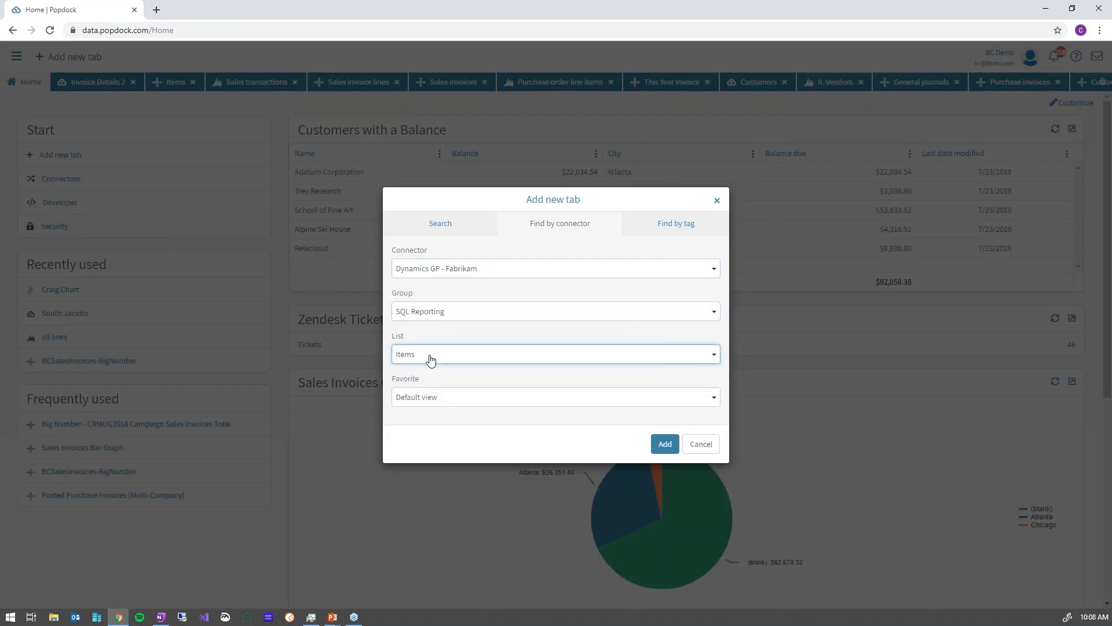
{"action": "left_click", "coordinate": [667, 446]}
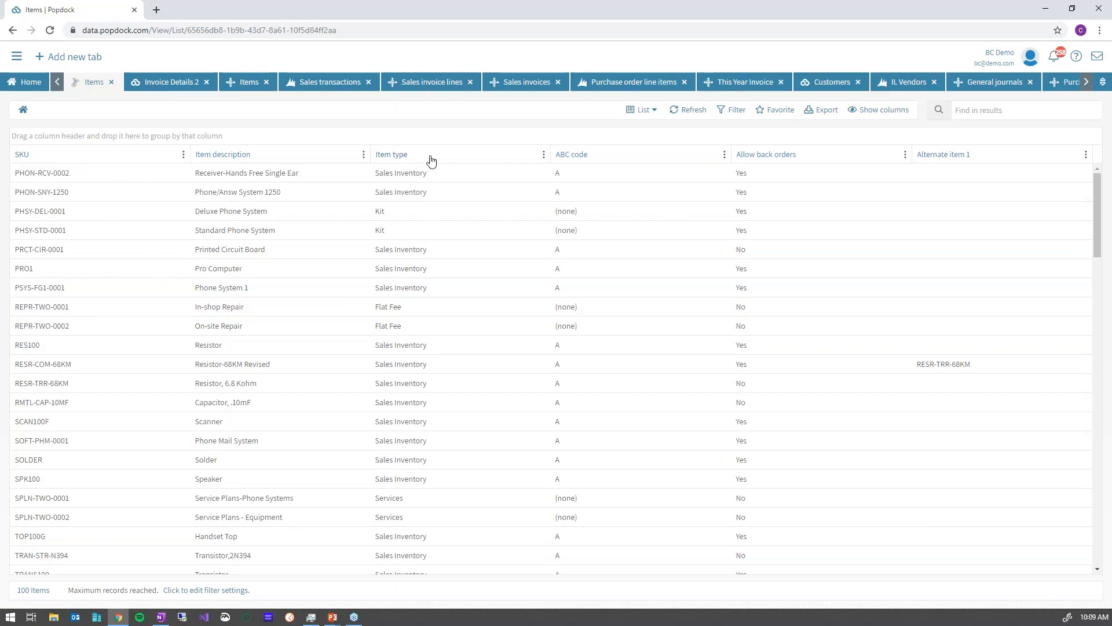
Group the Items grid by the Item type column.
{"action": "left_click_drag", "start_coordinate": [429, 158], "coordinate": [412, 139]}
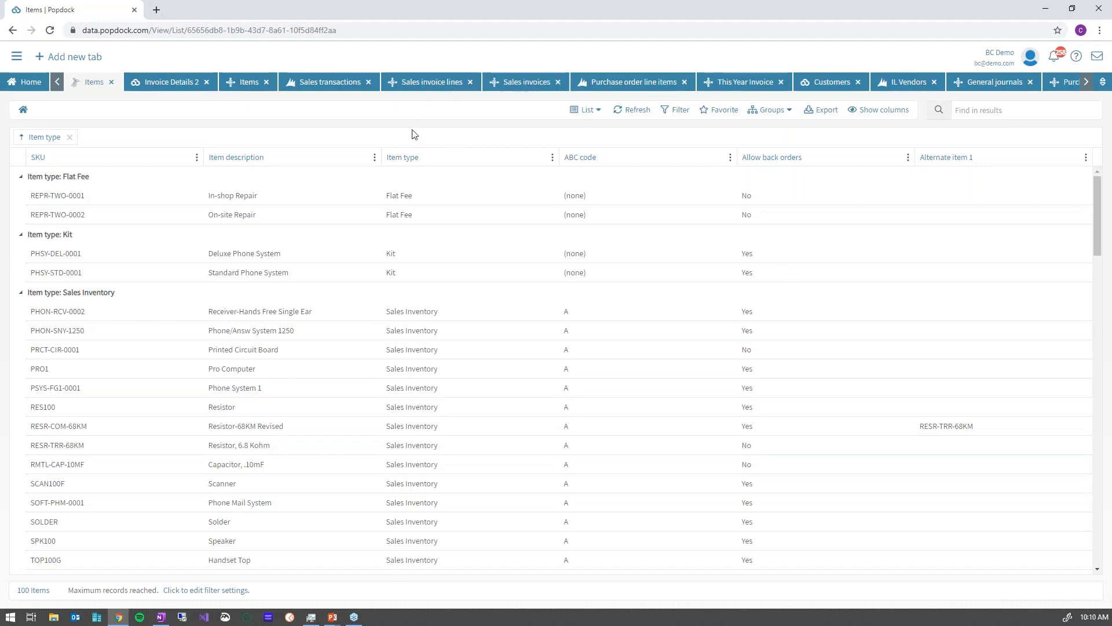
Add a new filter condition on the Item type field.
{"action": "left_click", "coordinate": [676, 114]}
{"action": "left_click", "coordinate": [544, 331]}
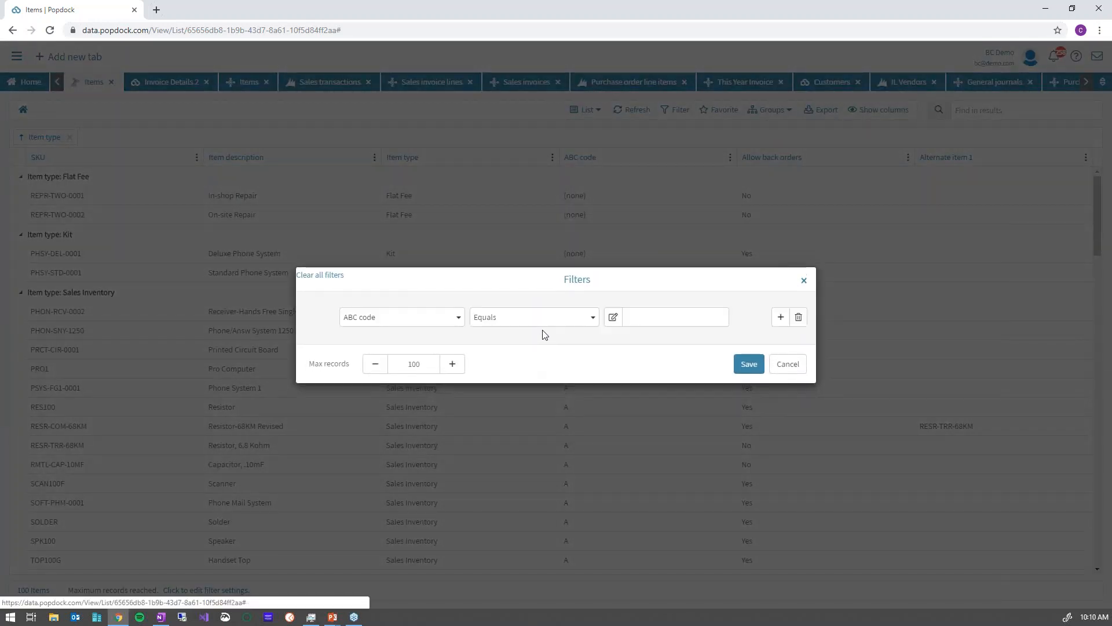
{"action": "left_click", "coordinate": [430, 321]}
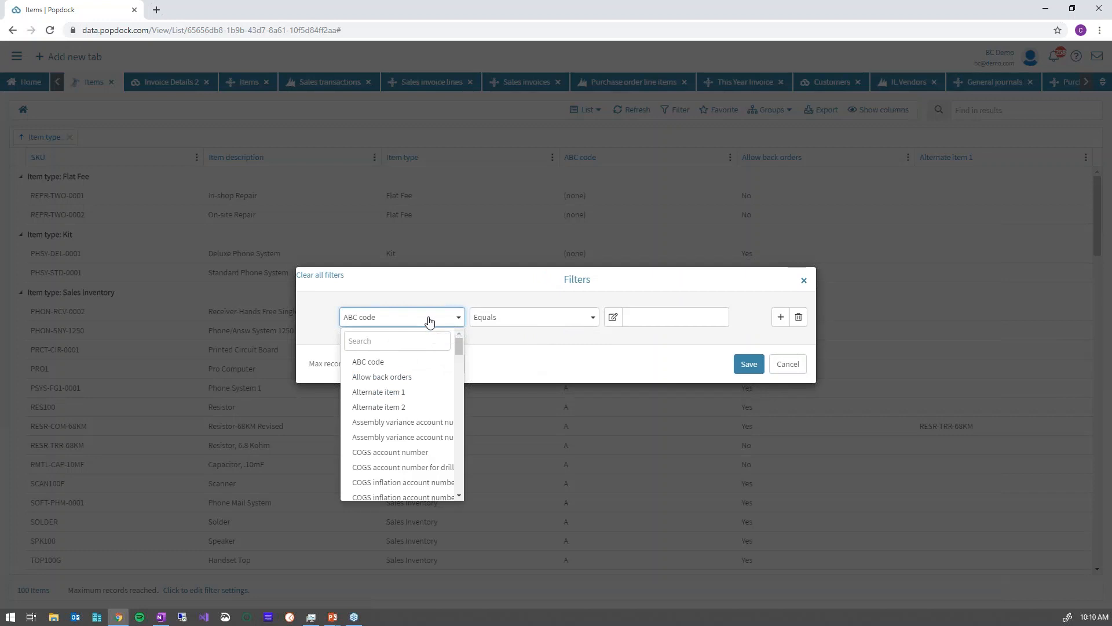
{"action": "scroll", "coordinate": [397, 424], "scroll_direction": "down", "scroll_amount": 5}
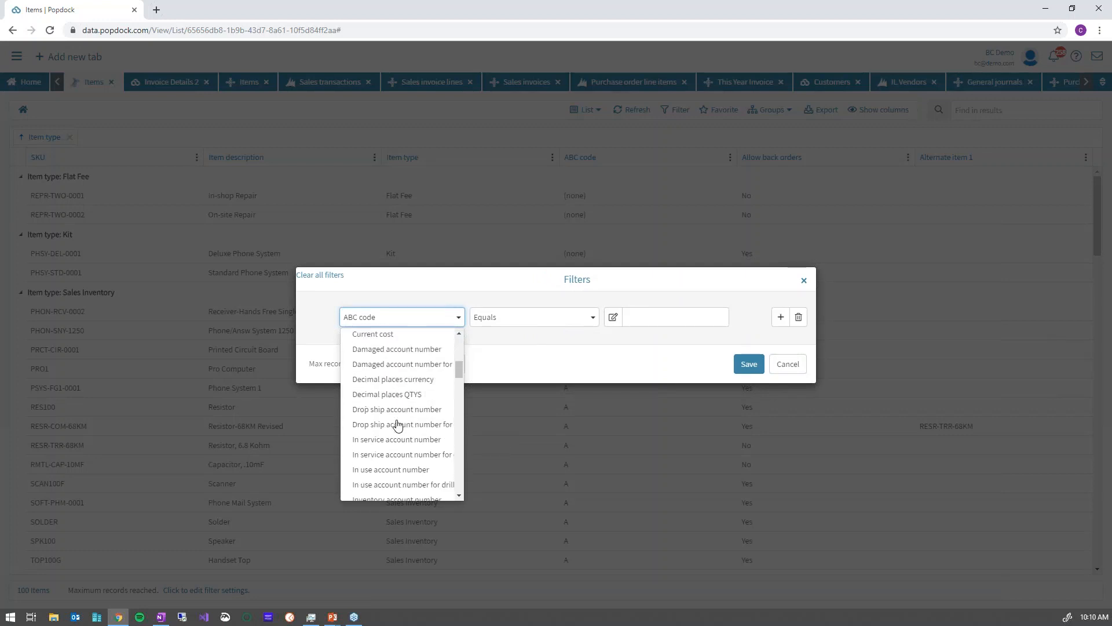
{"action": "scroll", "coordinate": [397, 424], "scroll_direction": "down", "scroll_amount": 5}
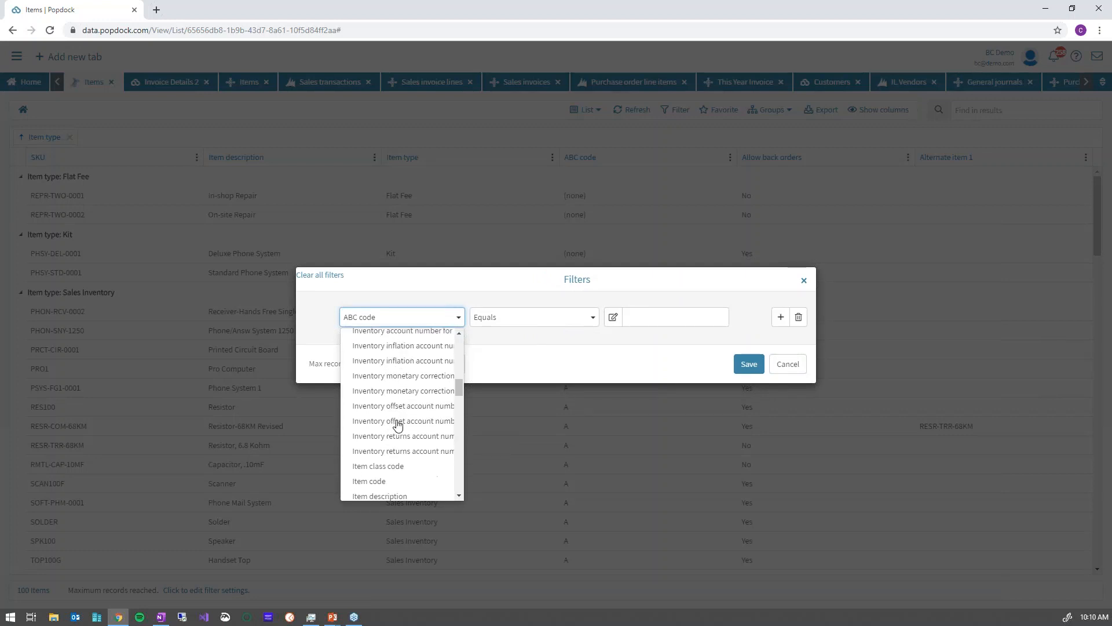
{"action": "scroll", "coordinate": [397, 424], "scroll_direction": "down", "scroll_amount": 4}
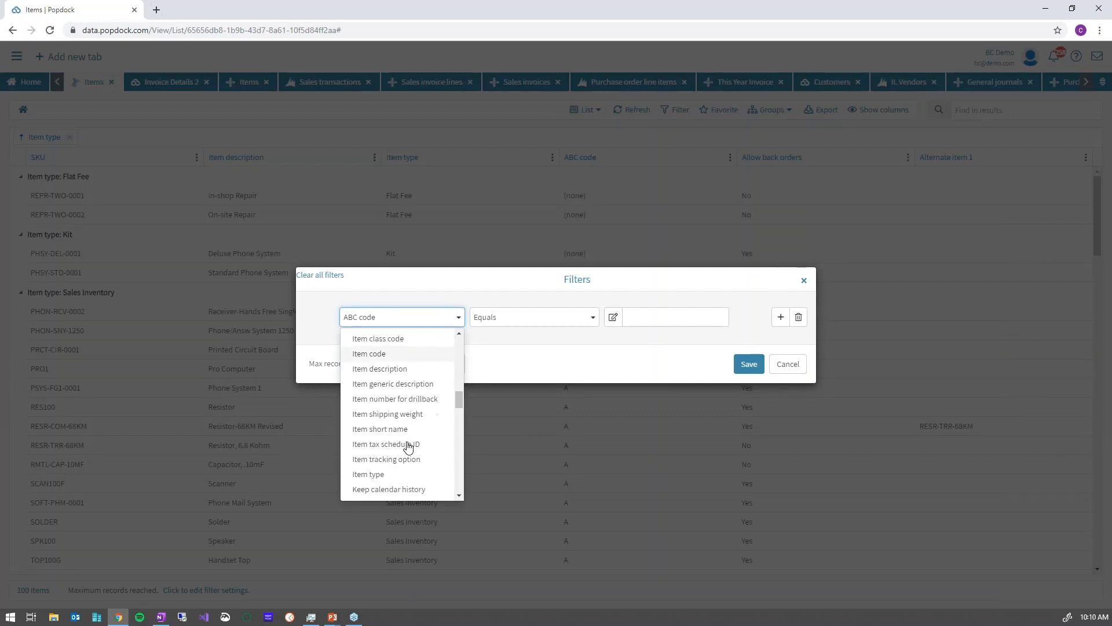
{"action": "left_click", "coordinate": [384, 475]}
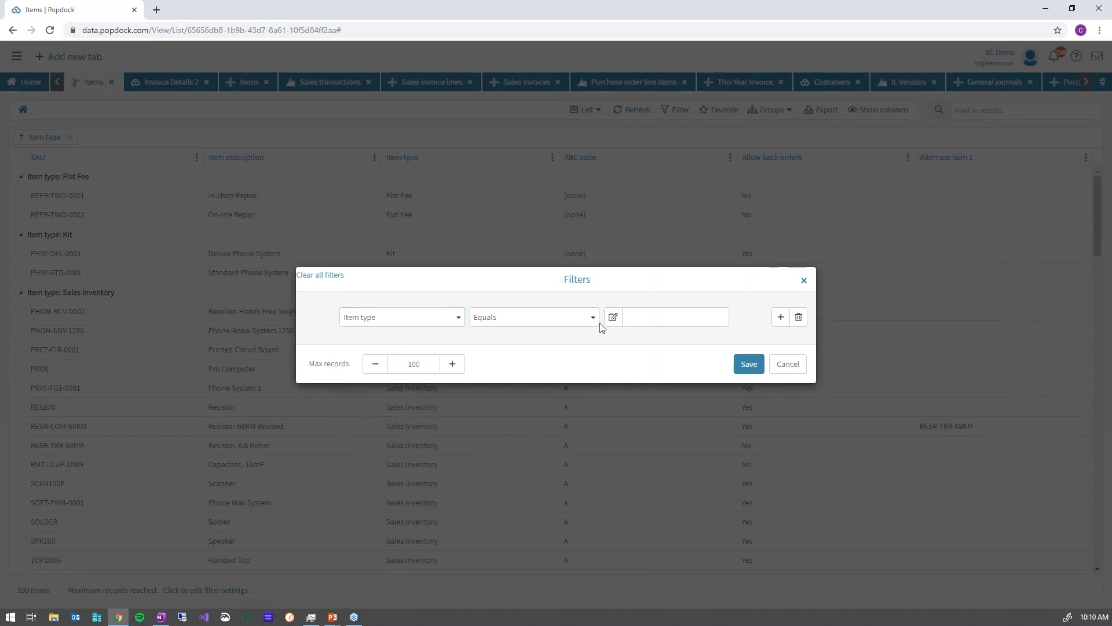
Make the filter Item type equals 'Kit', save it, and expand the Kit group.
{"action": "left_click", "coordinate": [614, 317]}
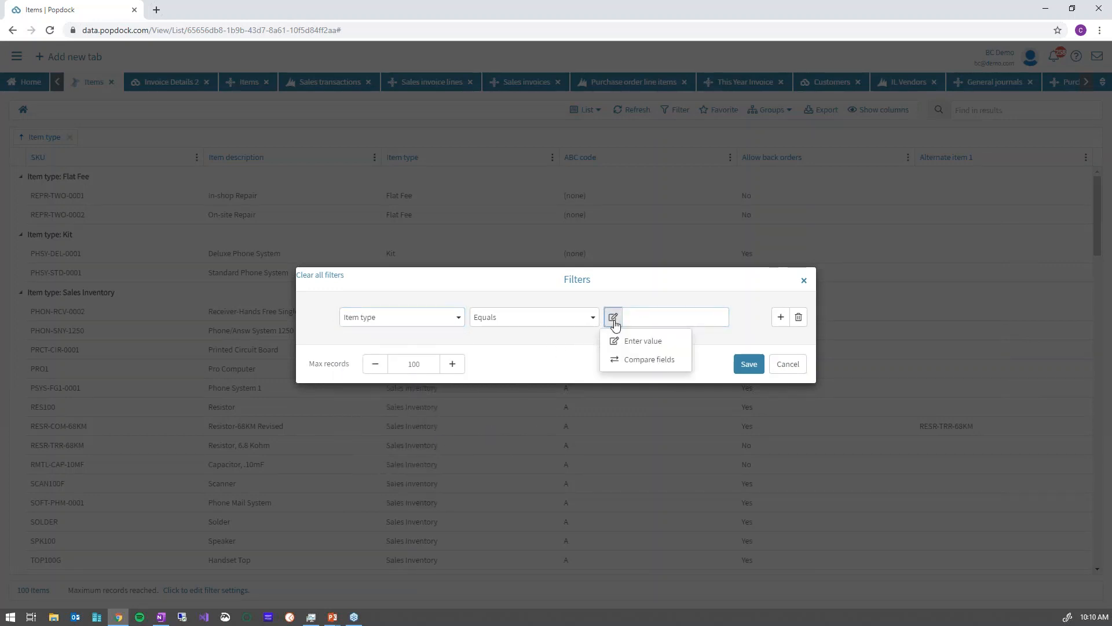
{"action": "left_click", "coordinate": [643, 360]}
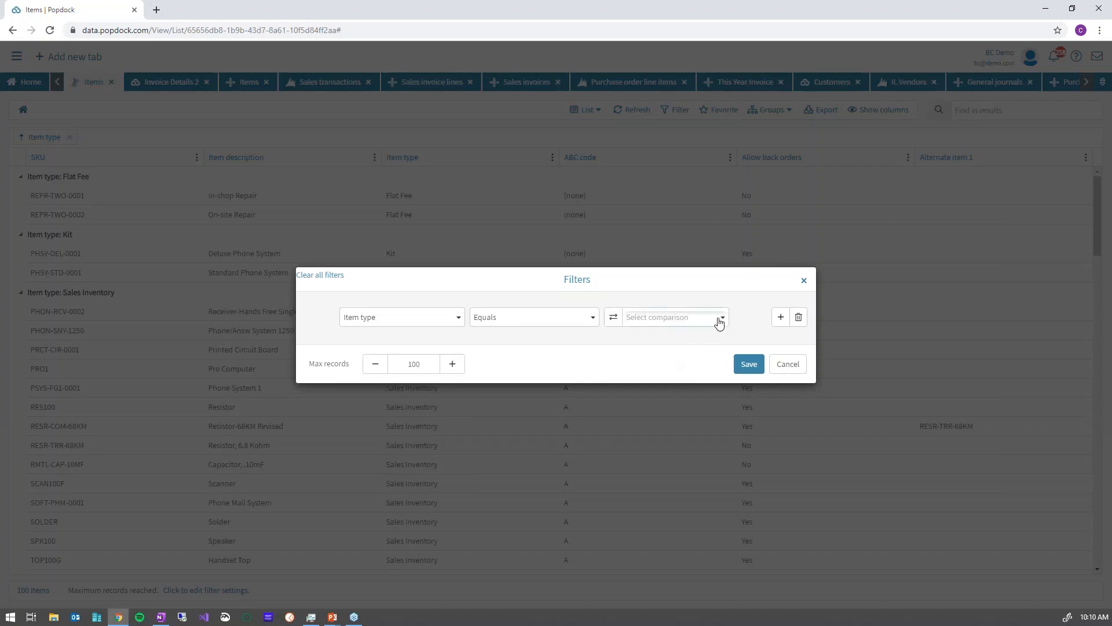
{"action": "left_click", "coordinate": [720, 320]}
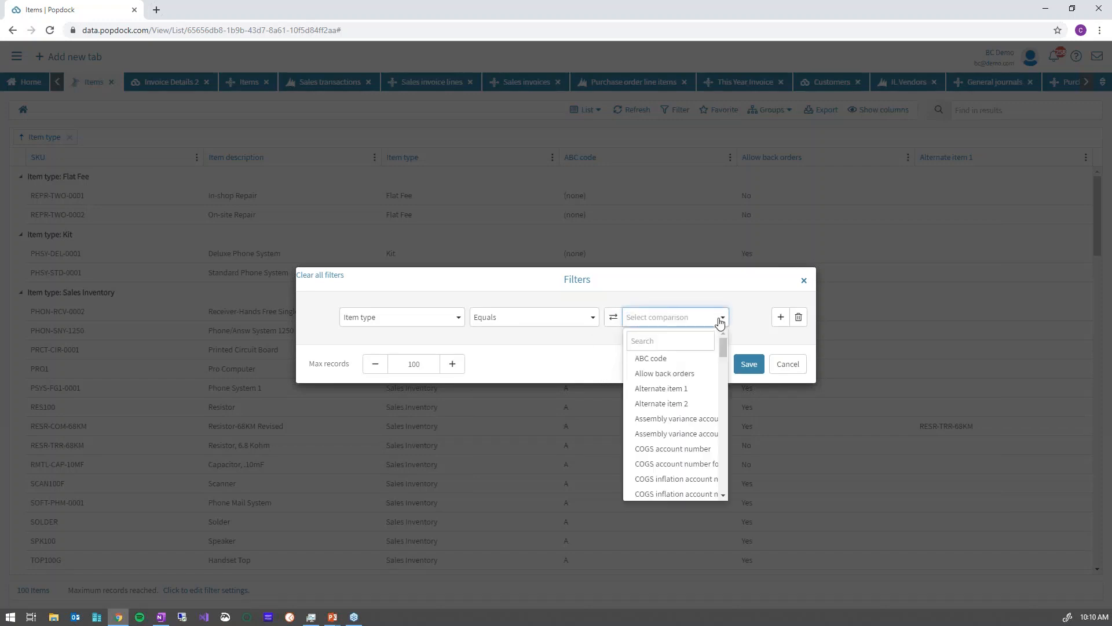
{"action": "left_click", "coordinate": [614, 317]}
{"action": "left_click", "coordinate": [641, 343]}
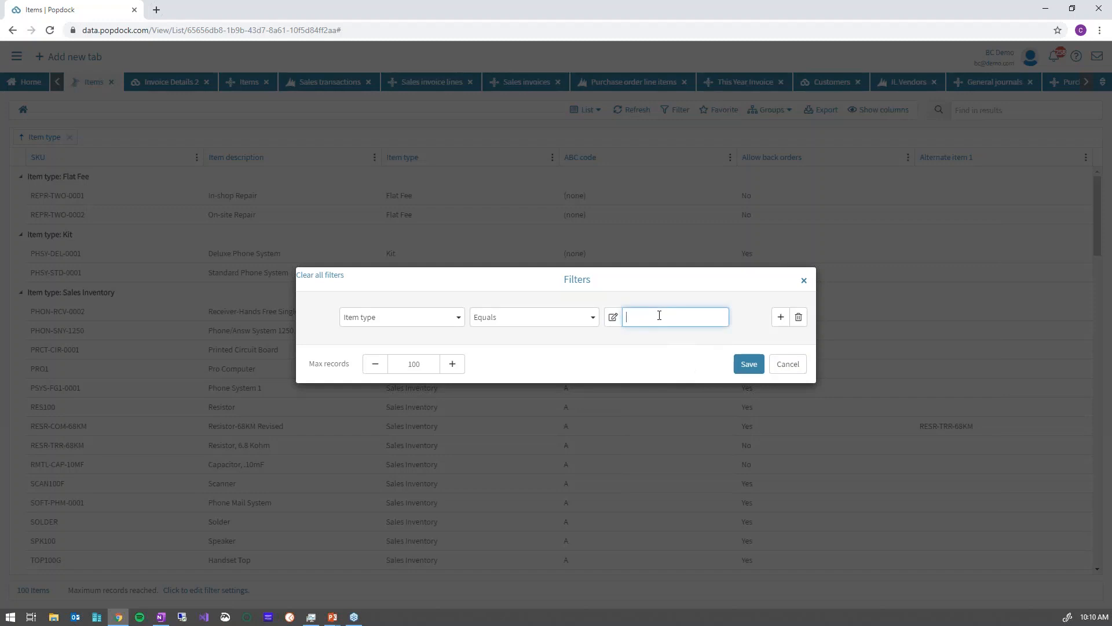
{"action": "type", "text": "Kit"}
{"action": "left_click", "coordinate": [749, 363]}
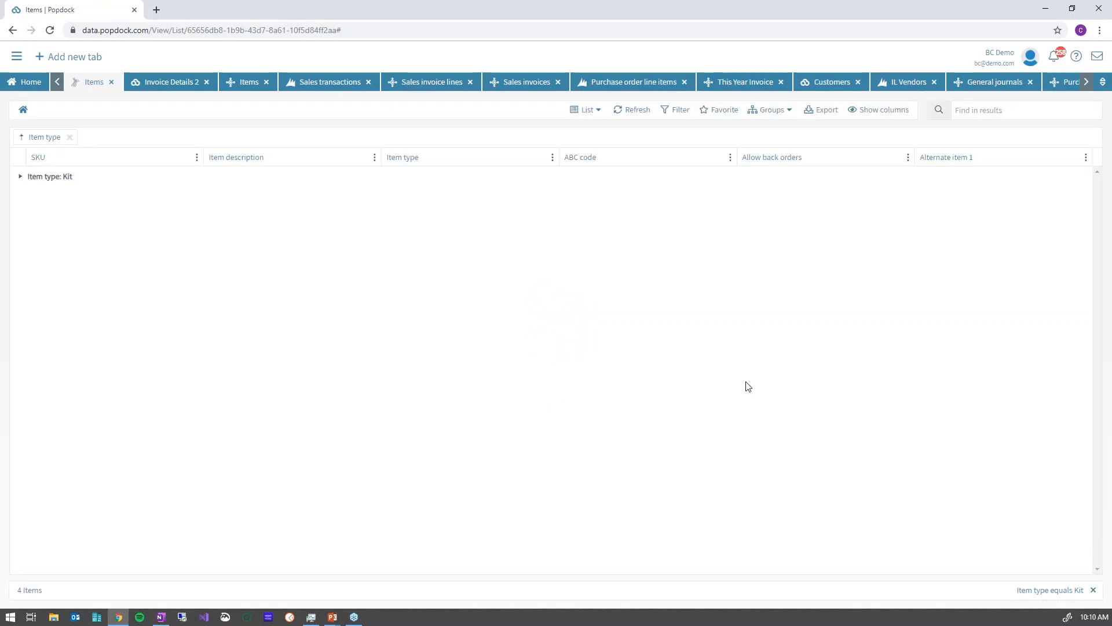
{"action": "left_click", "coordinate": [19, 177]}
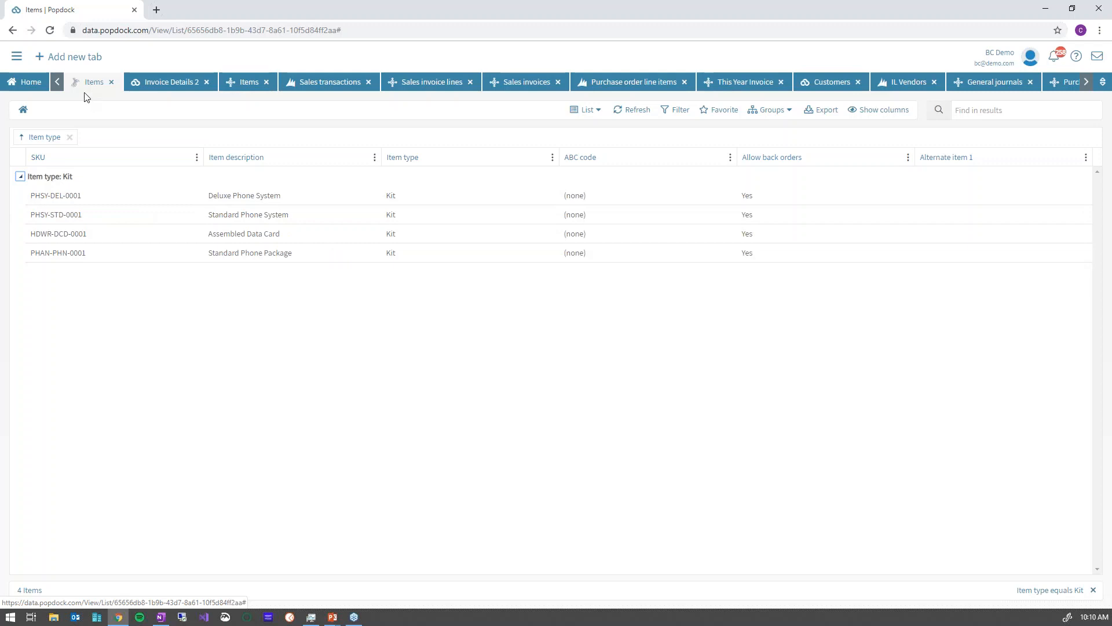
Open the Dynamics GP - Fabrikam connector's Lists page, then switch to the presentation slides.
{"action": "left_click", "coordinate": [26, 82]}
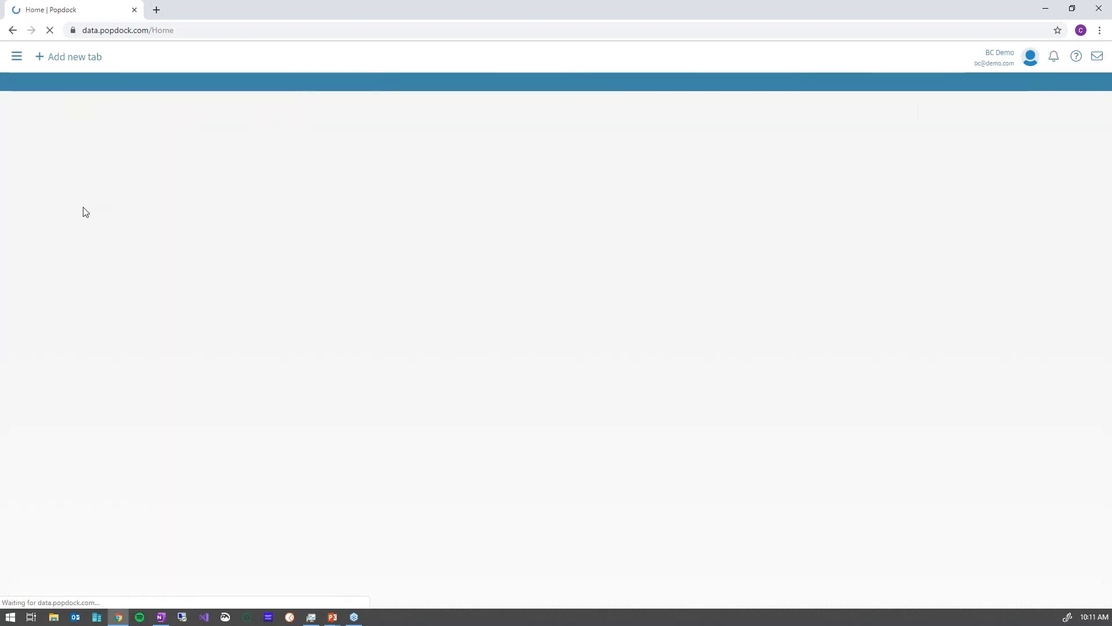
{"action": "left_click", "coordinate": [56, 184]}
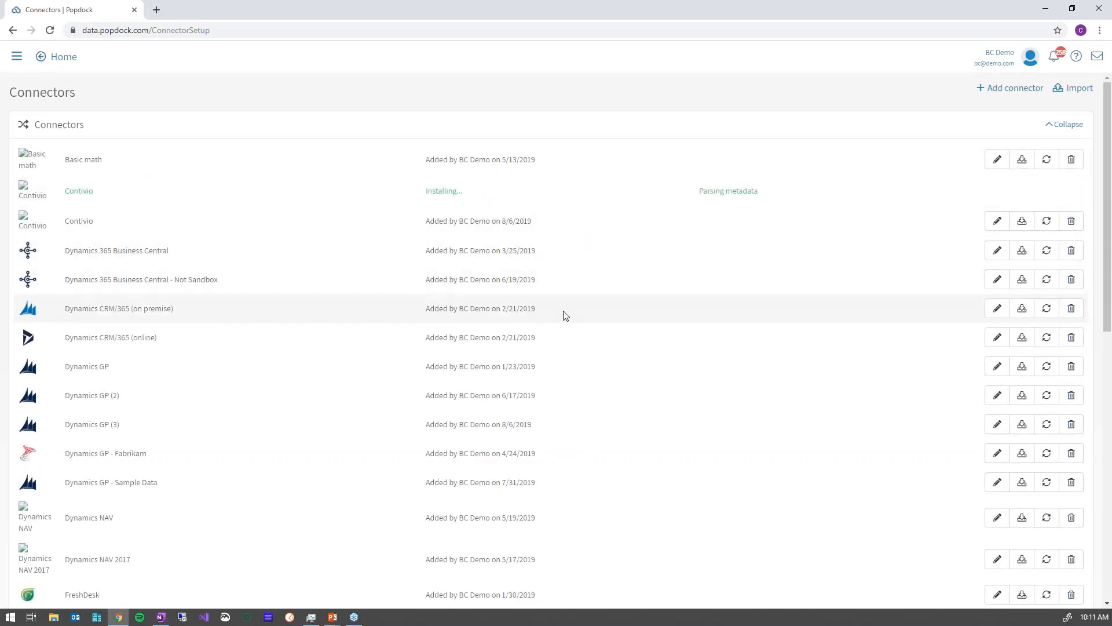
{"action": "left_click", "coordinate": [997, 453]}
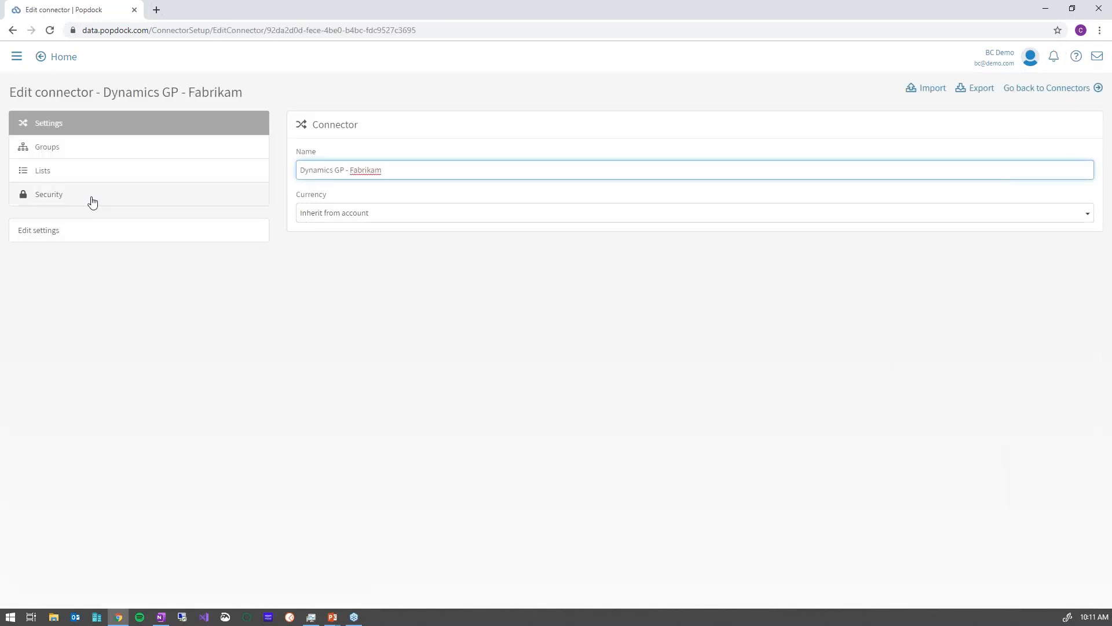
{"action": "left_click", "coordinate": [69, 175]}
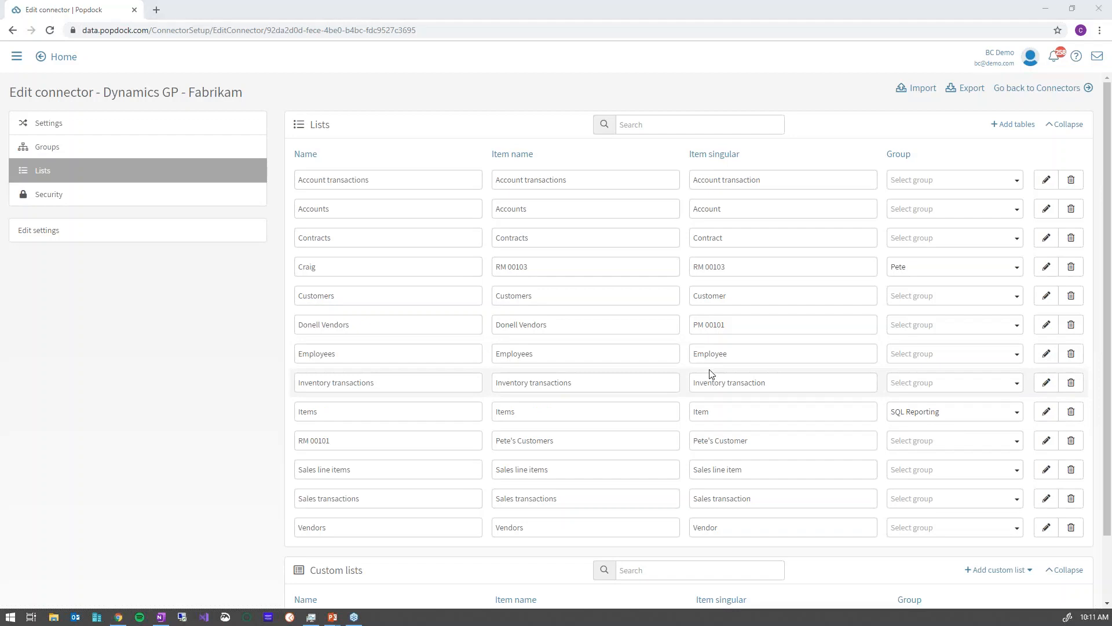
{"action": "key", "text": "alt+Tab"}
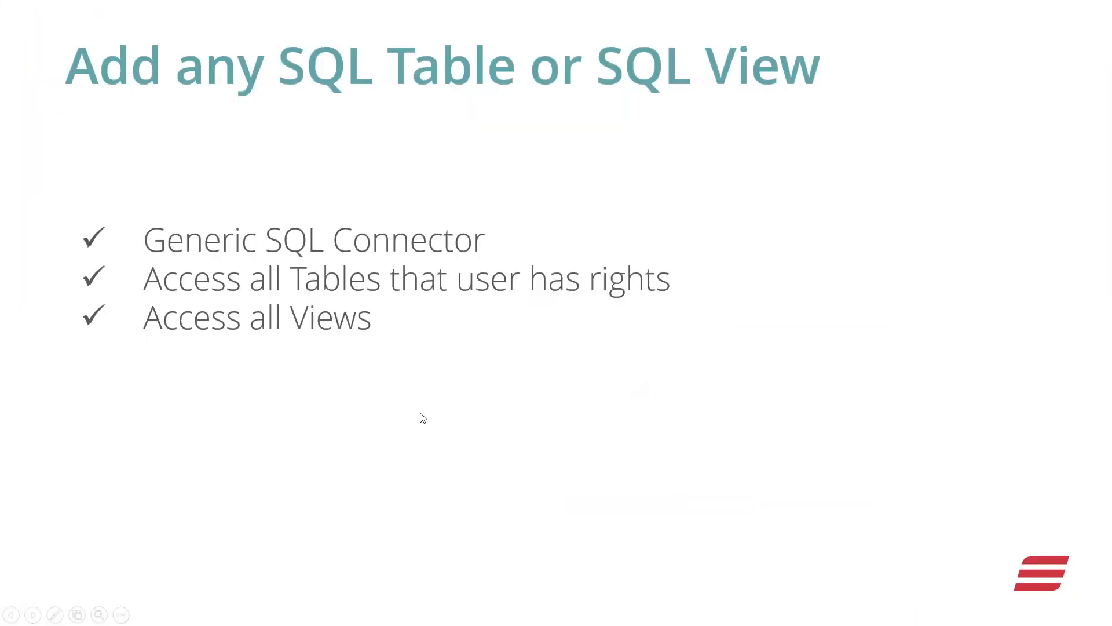
Advance the PowerPoint slideshow one slide, past 'Add any SQL Table or SQL View'.
{"action": "left_click", "coordinate": [561, 418]}
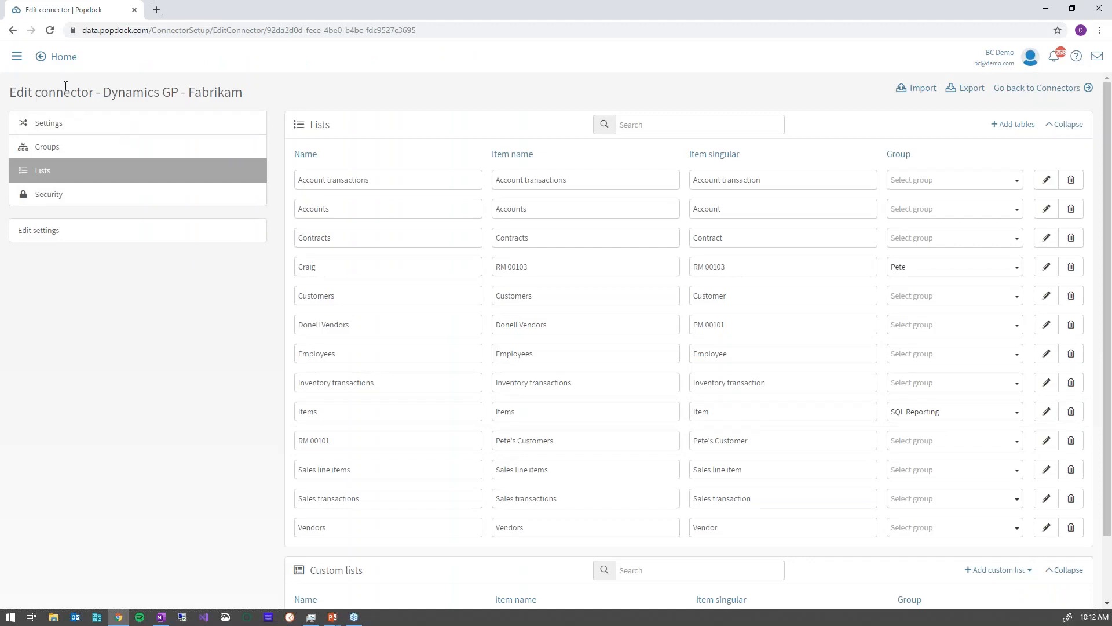
From Home, go to Connectors and open the ShipStation connector's edit page.
{"action": "left_click", "coordinate": [63, 56]}
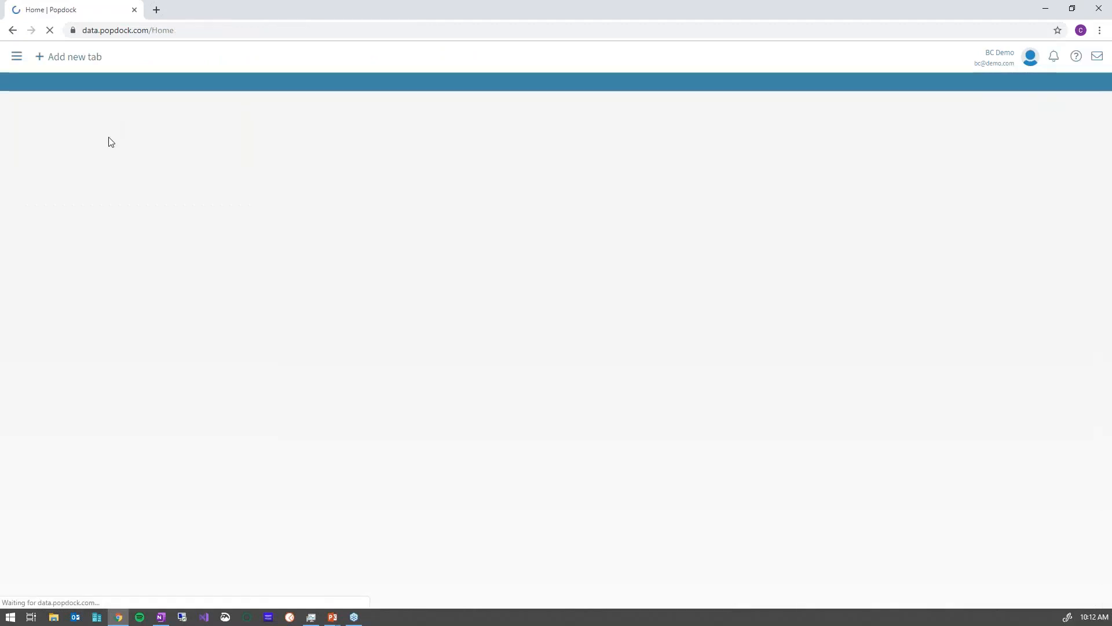
{"action": "left_click", "coordinate": [56, 183]}
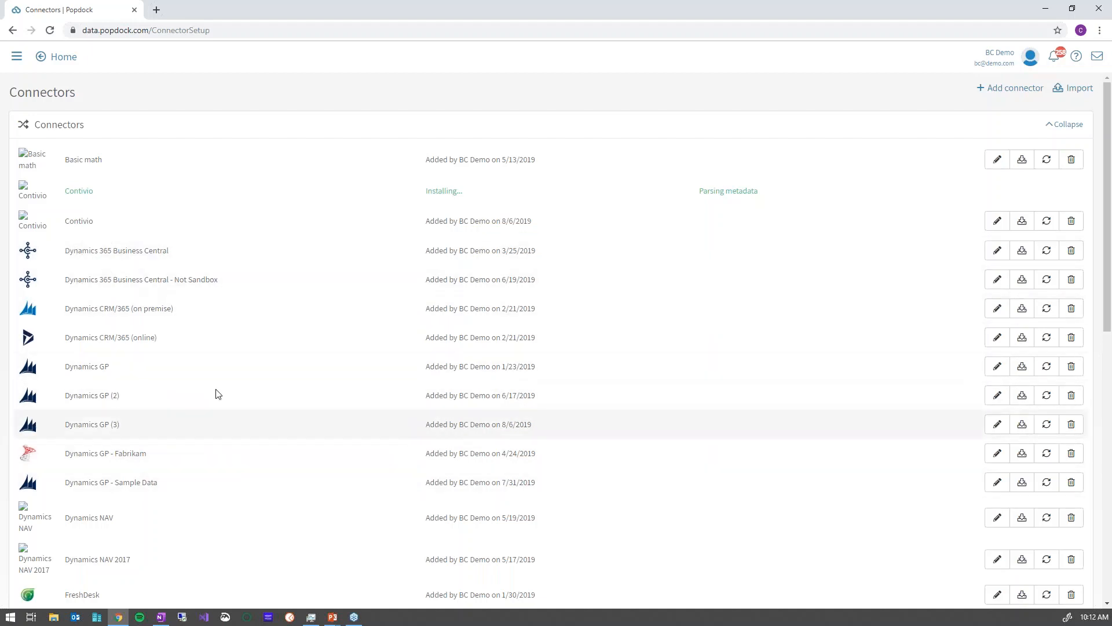
{"action": "scroll", "coordinate": [180, 405], "scroll_direction": "down", "scroll_amount": 8}
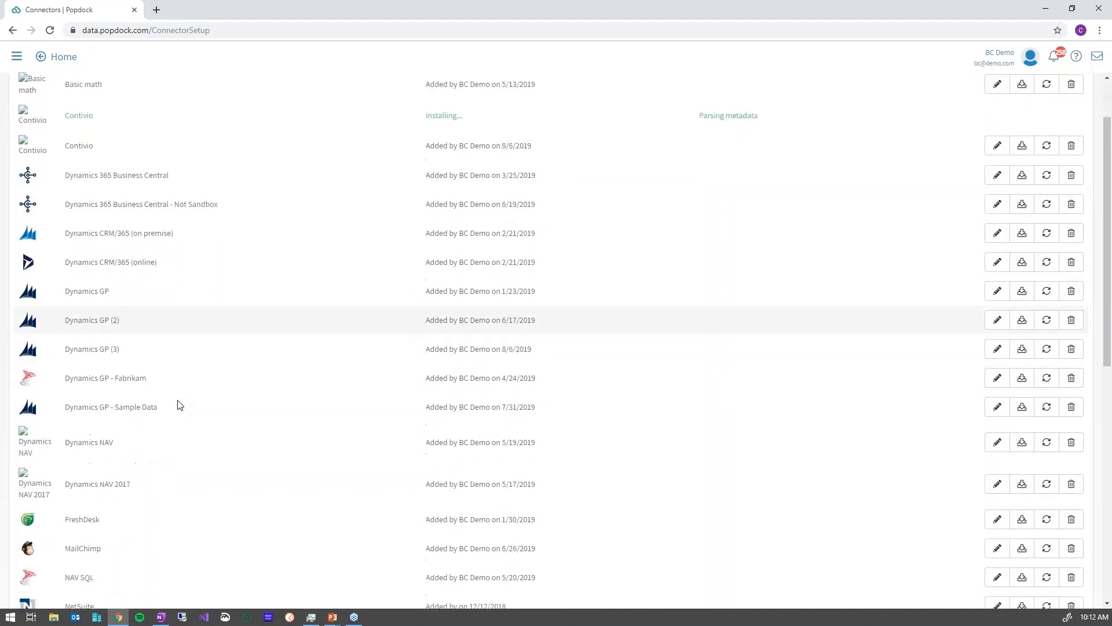
{"action": "scroll", "coordinate": [180, 404], "scroll_direction": "down", "scroll_amount": 1}
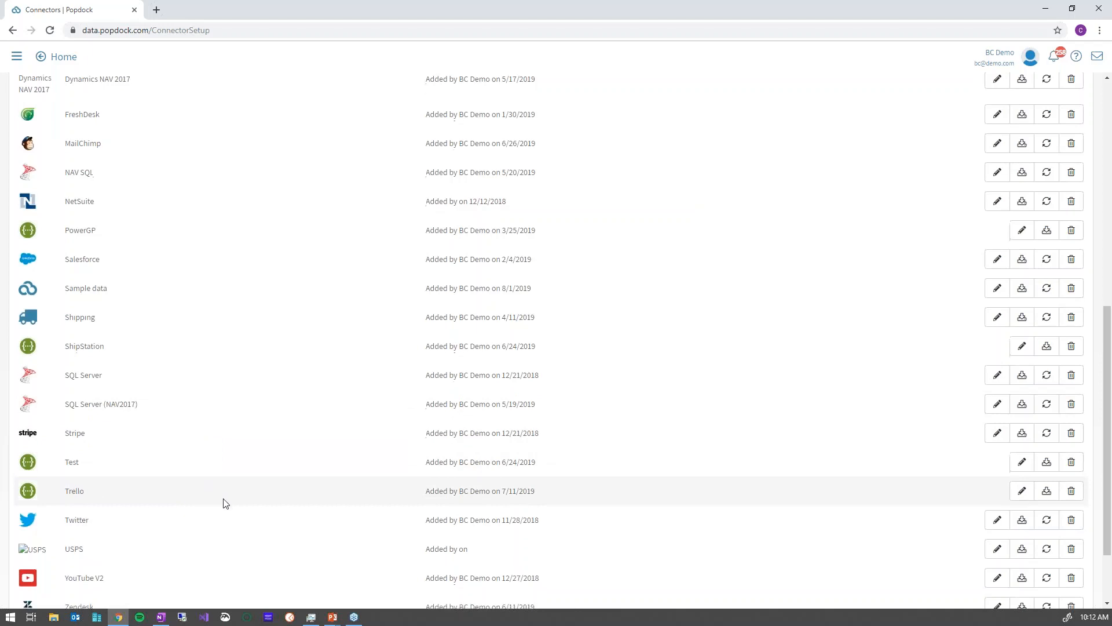
{"action": "scroll", "coordinate": [174, 457], "scroll_direction": "down", "scroll_amount": 1}
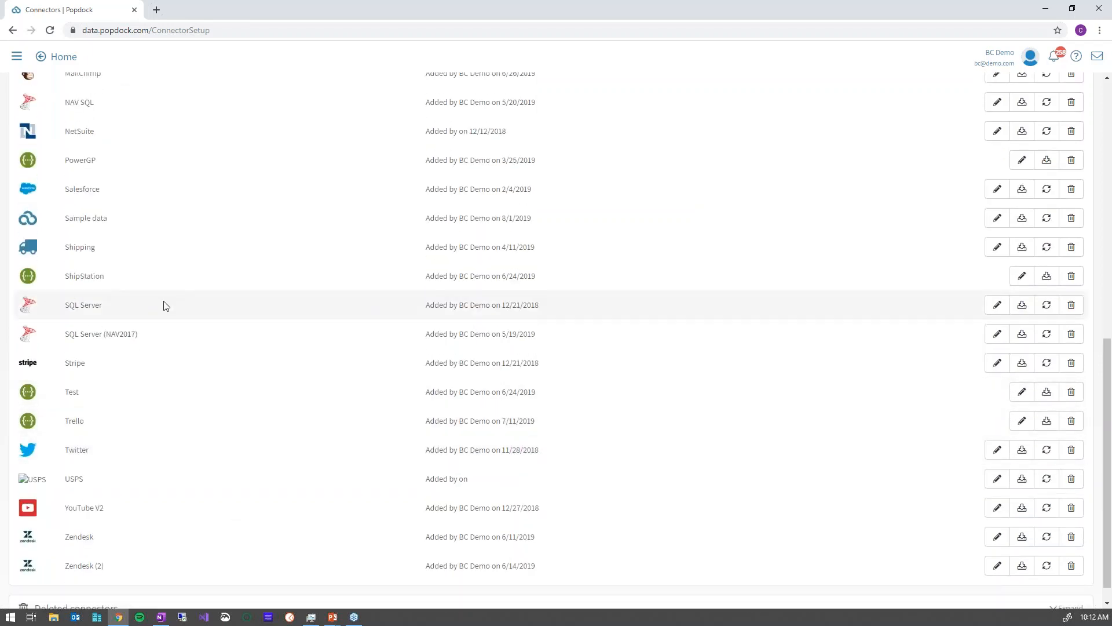
{"action": "left_click", "coordinate": [1022, 279]}
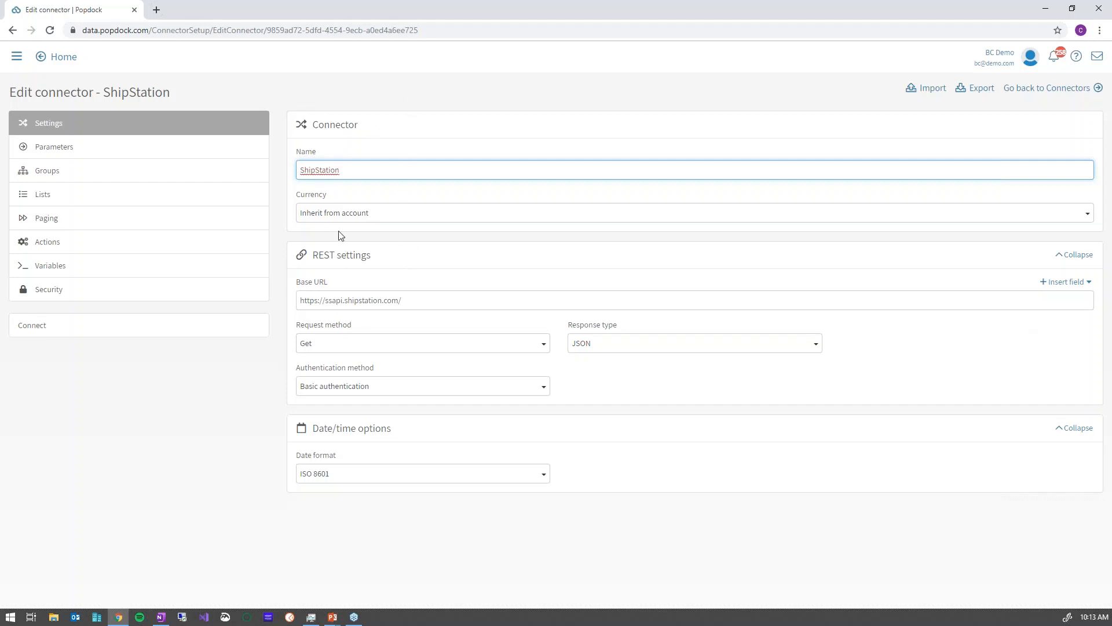
Review ShipStation's lists, then advance the slideshow to 'Combine Data from Multiple Systems'.
{"action": "left_click", "coordinate": [58, 201]}
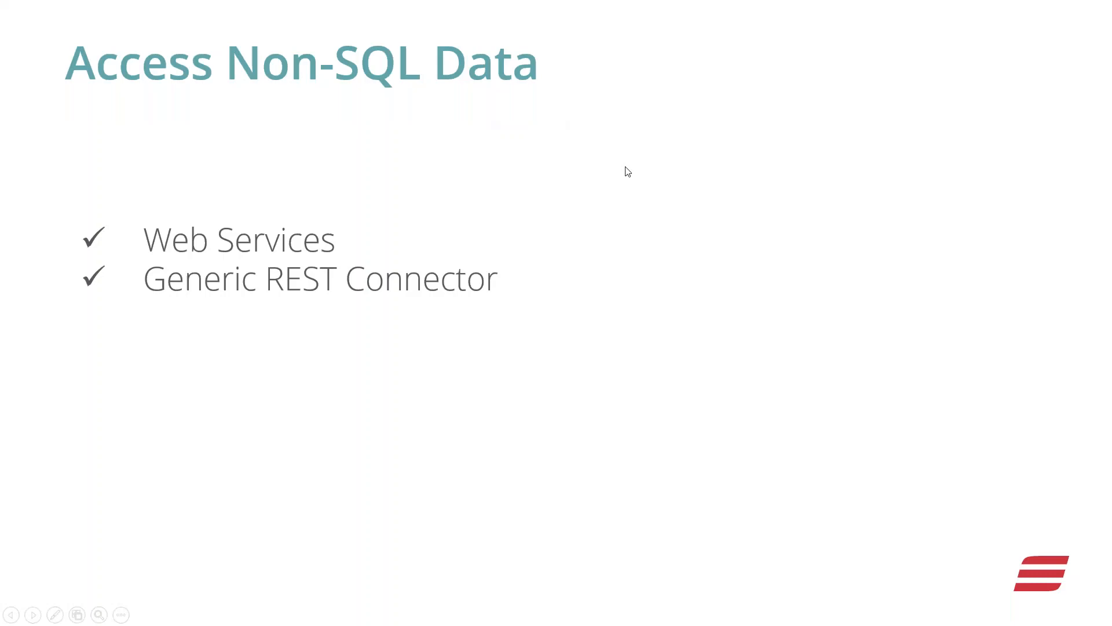
{"action": "key", "text": "Right"}
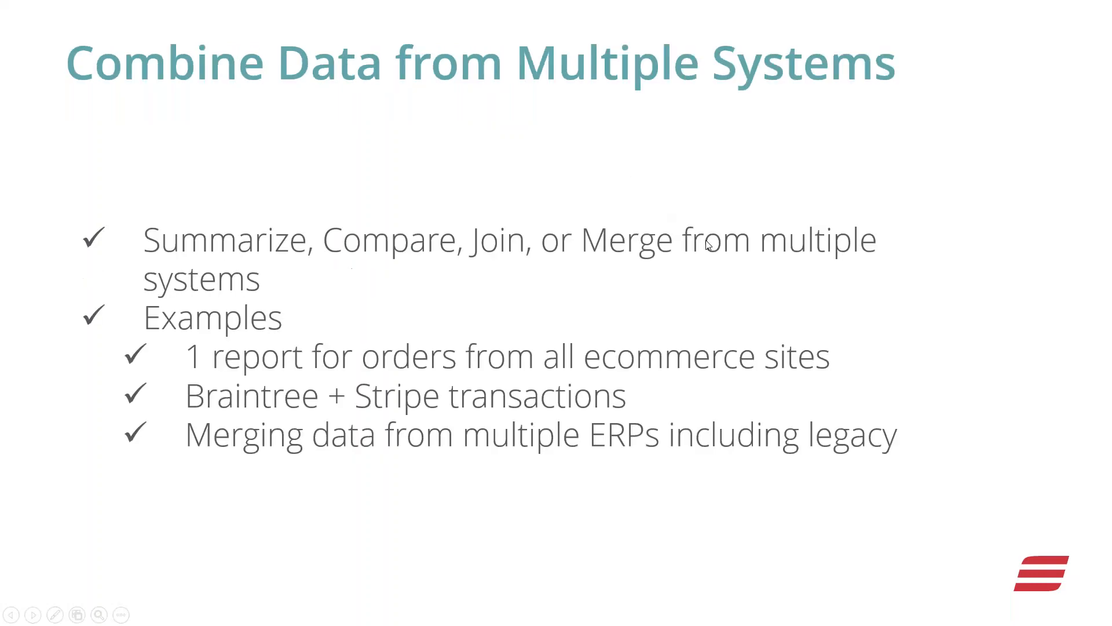
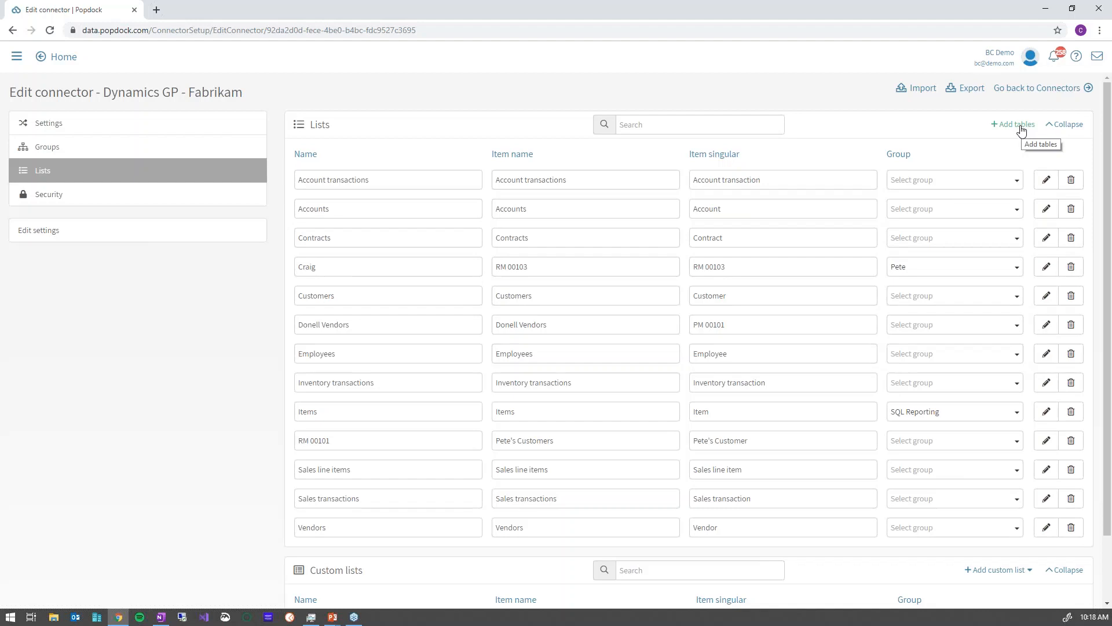
Collapse the connector's standard lists and start a new Join lists custom list.
{"action": "left_click", "coordinate": [1071, 129]}
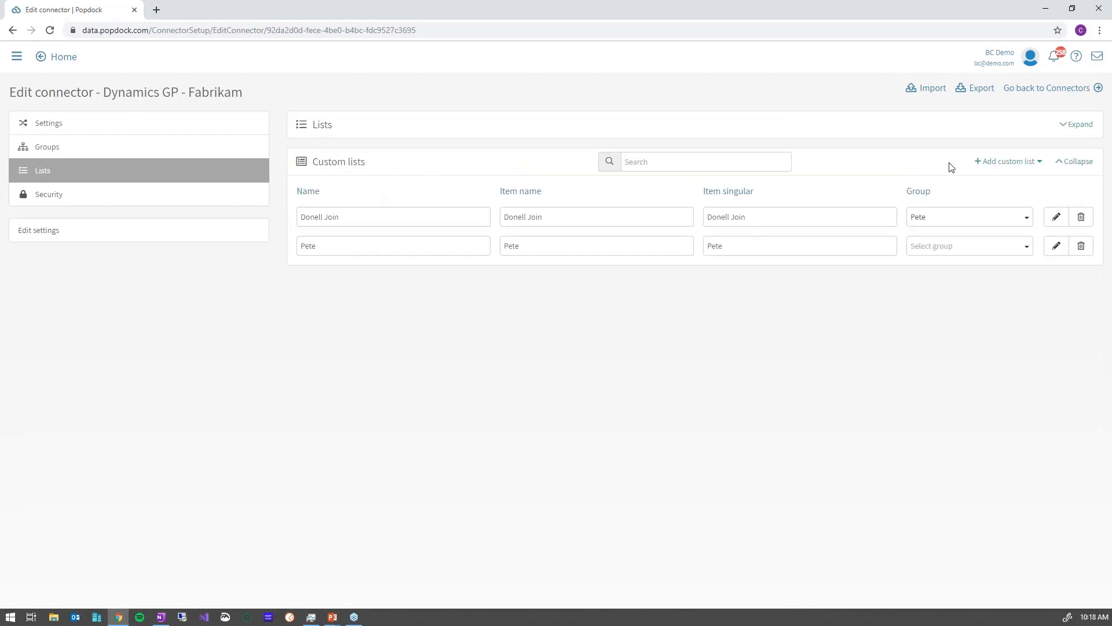
{"action": "left_click", "coordinate": [1031, 165]}
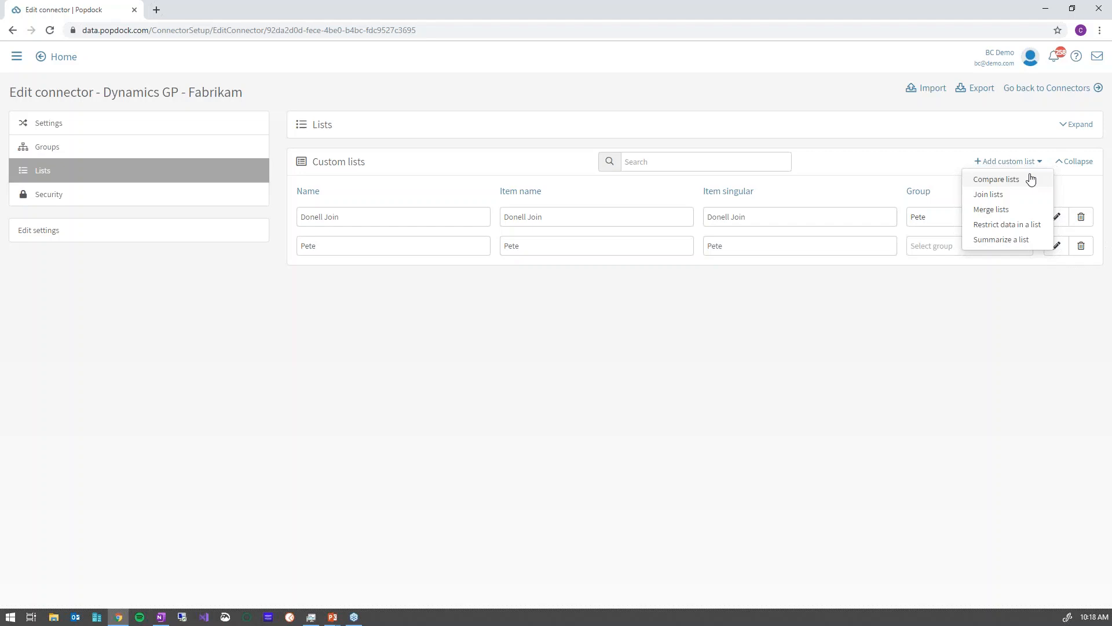
{"action": "left_click", "coordinate": [1003, 197]}
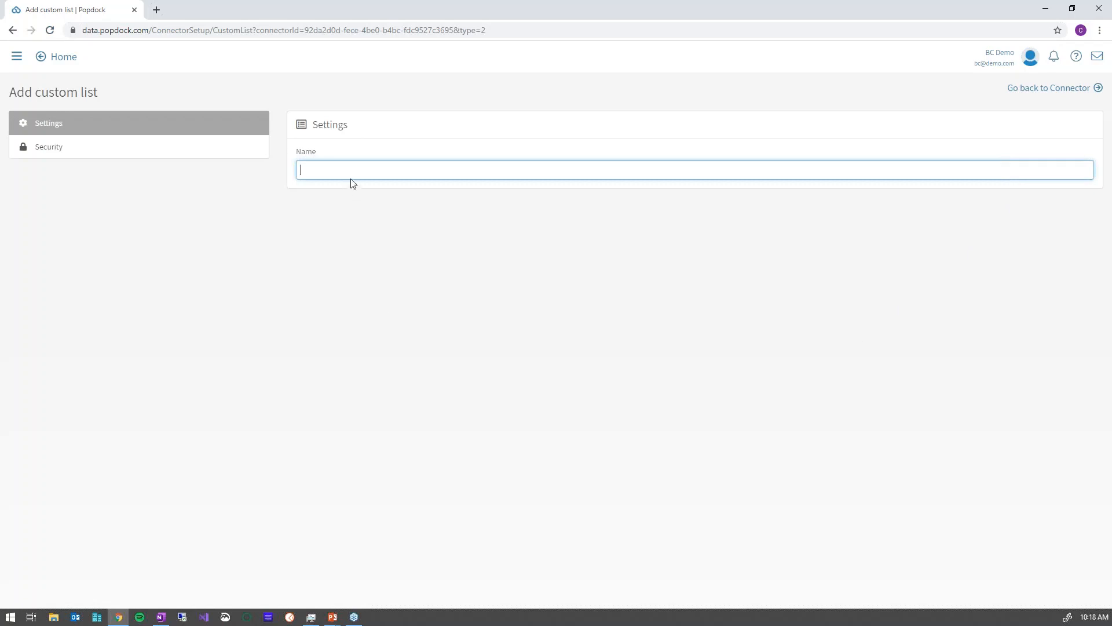
Name the custom list 'SQL Reporting', assign it to the SQL Reporting group, and view its lists.
{"action": "type", "text": "SQL Reporting"}
{"action": "key", "text": "Return"}
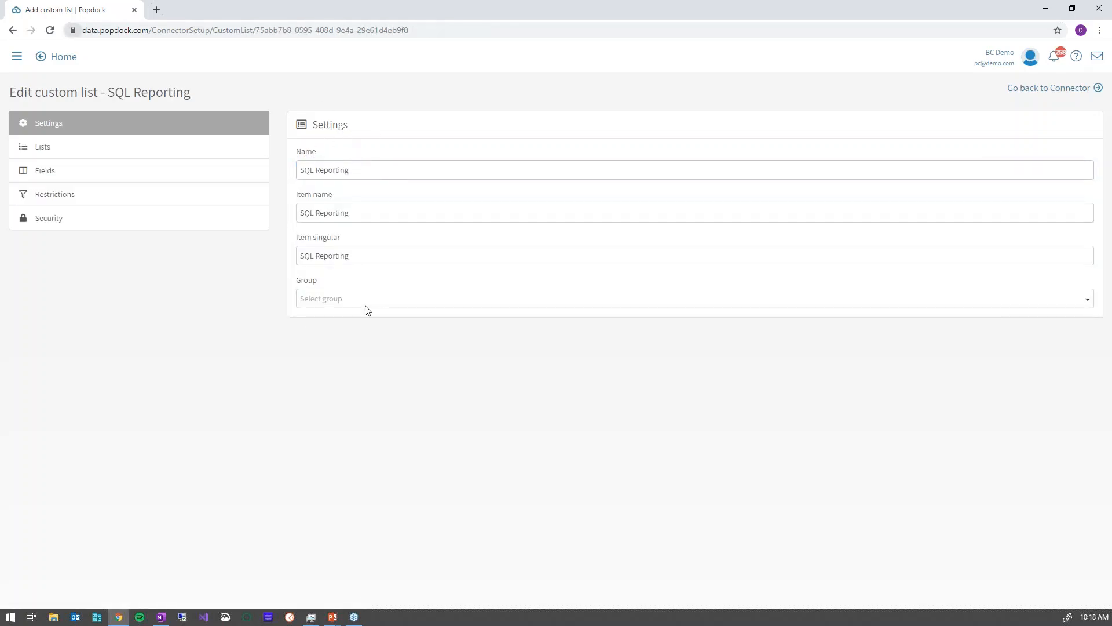
{"action": "left_click", "coordinate": [342, 298]}
{"action": "left_click", "coordinate": [337, 333]}
{"action": "left_click", "coordinate": [61, 150]}
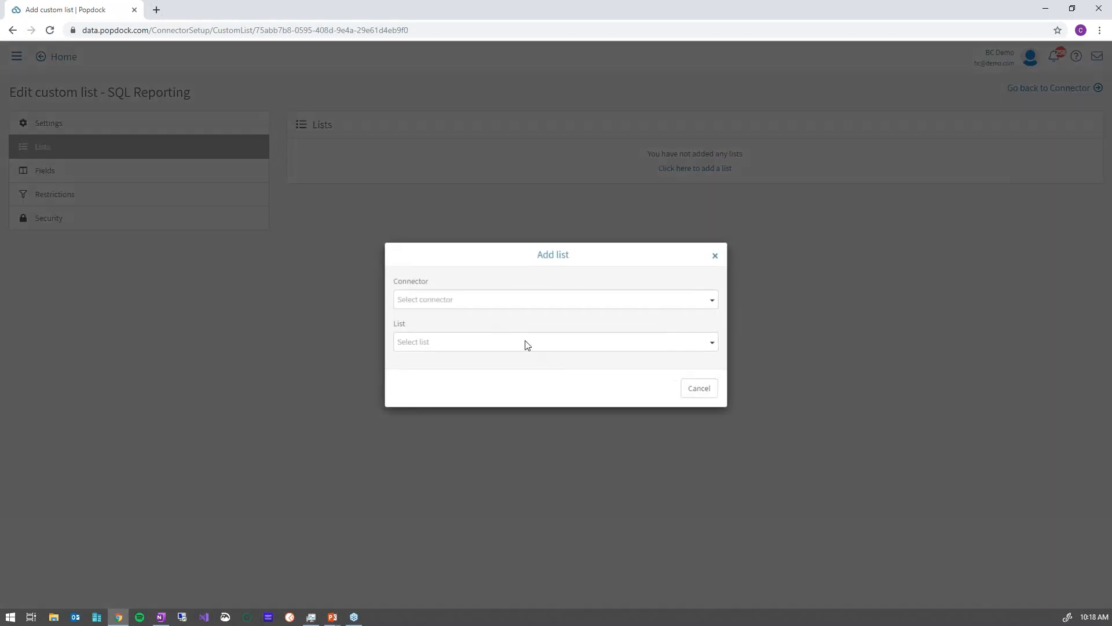
Add Dynamics GP - Fabrikam's Items list from the SQL Reporting group as the first source.
{"action": "left_click", "coordinate": [481, 304]}
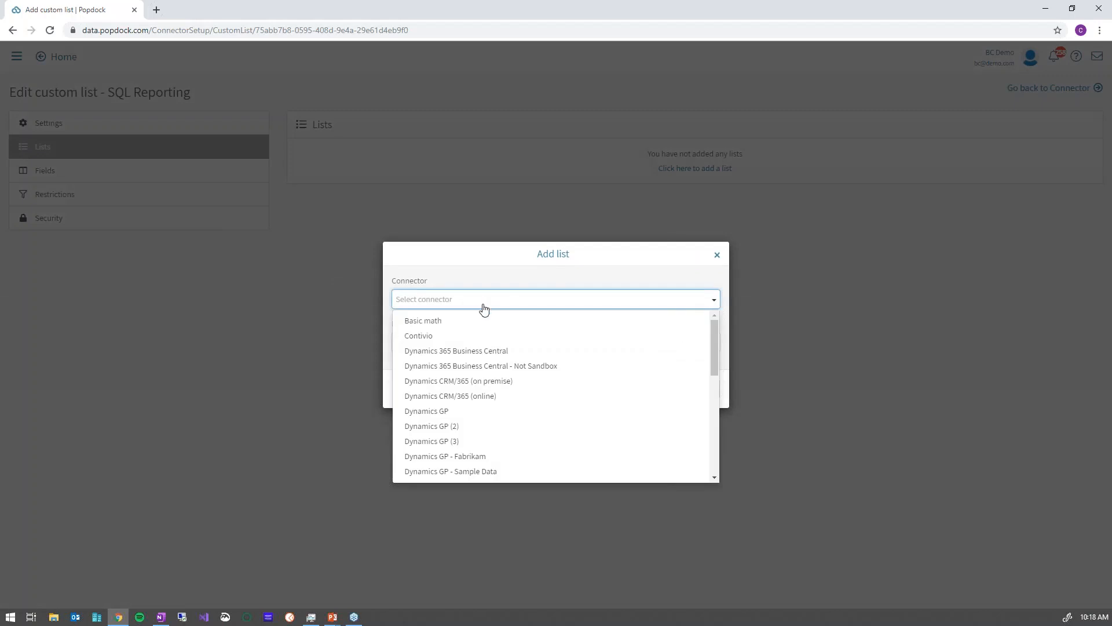
{"action": "left_click", "coordinate": [477, 457]}
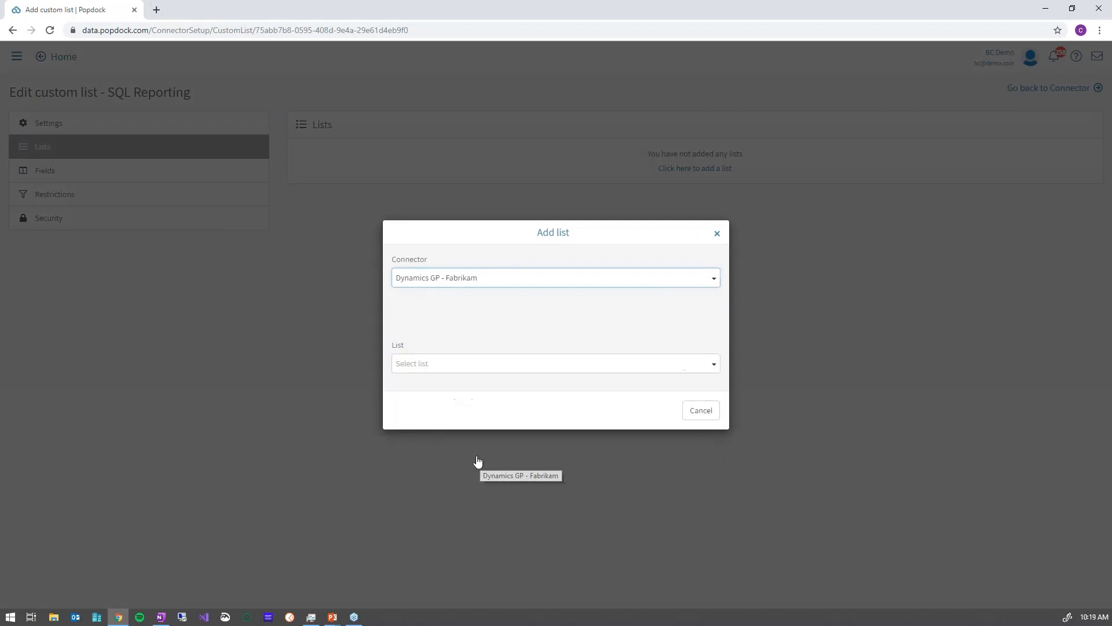
{"action": "left_click", "coordinate": [459, 323]}
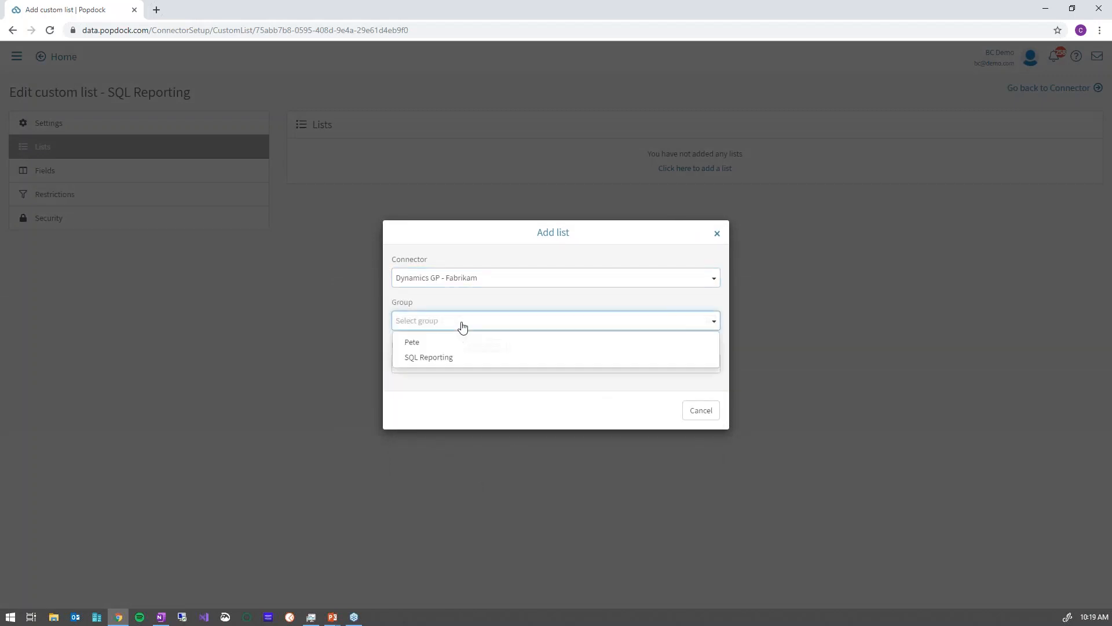
{"action": "left_click", "coordinate": [441, 358]}
{"action": "left_click", "coordinate": [454, 364]}
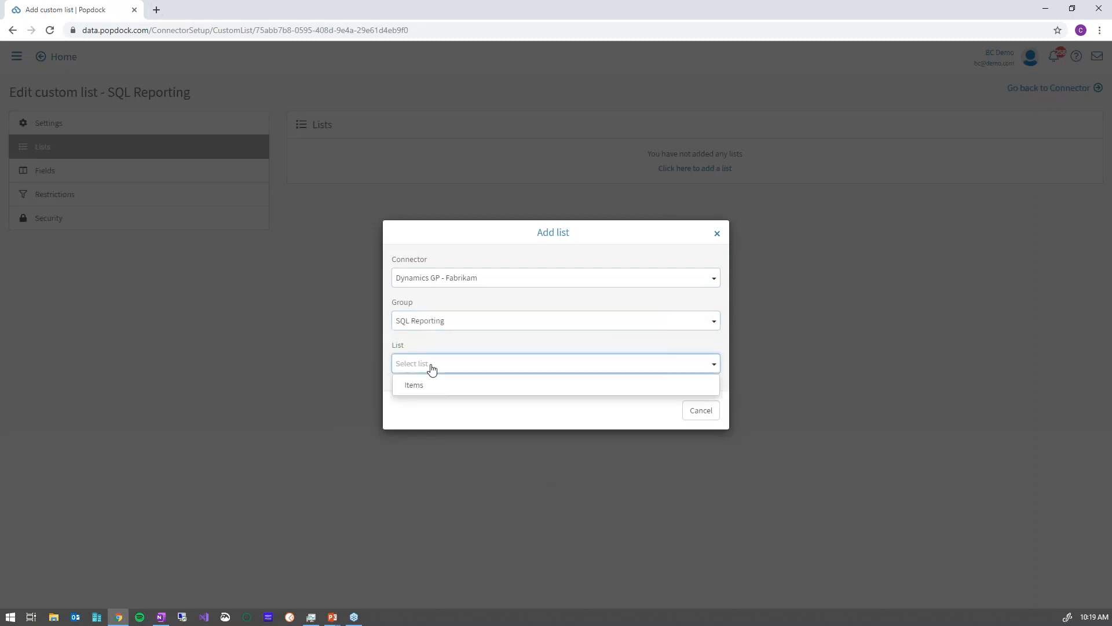
{"action": "left_click", "coordinate": [430, 384]}
{"action": "left_click", "coordinate": [658, 413]}
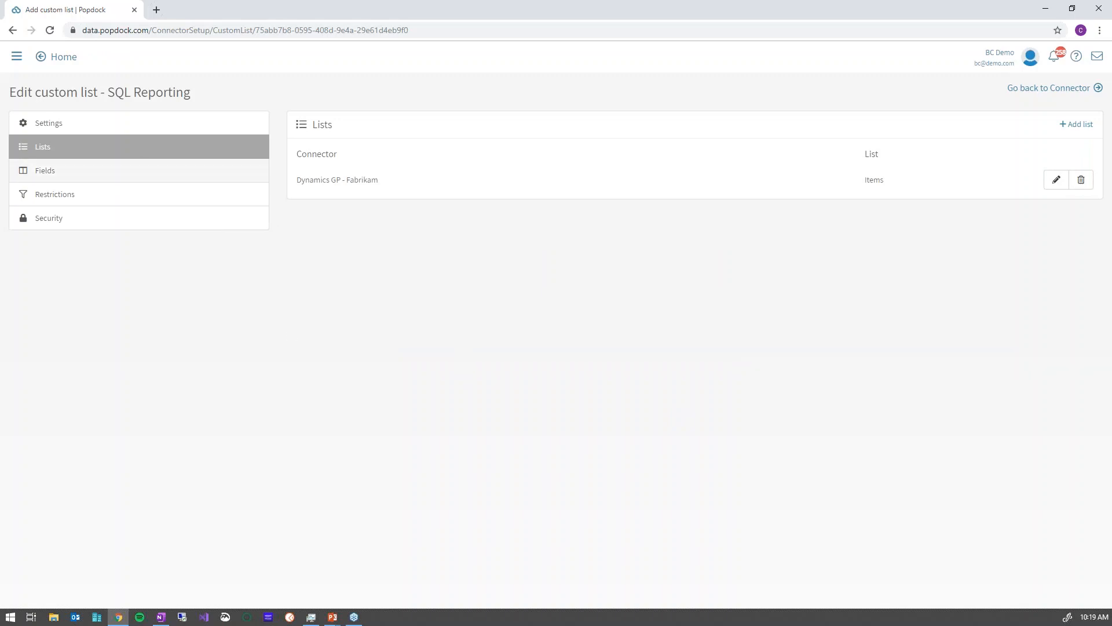
{"action": "left_click", "coordinate": [1083, 128]}
Choose Dynamics GP (3)'s Inventory Items list as the second source, linked to Fabrikam's Items.
{"action": "left_click", "coordinate": [470, 248]}
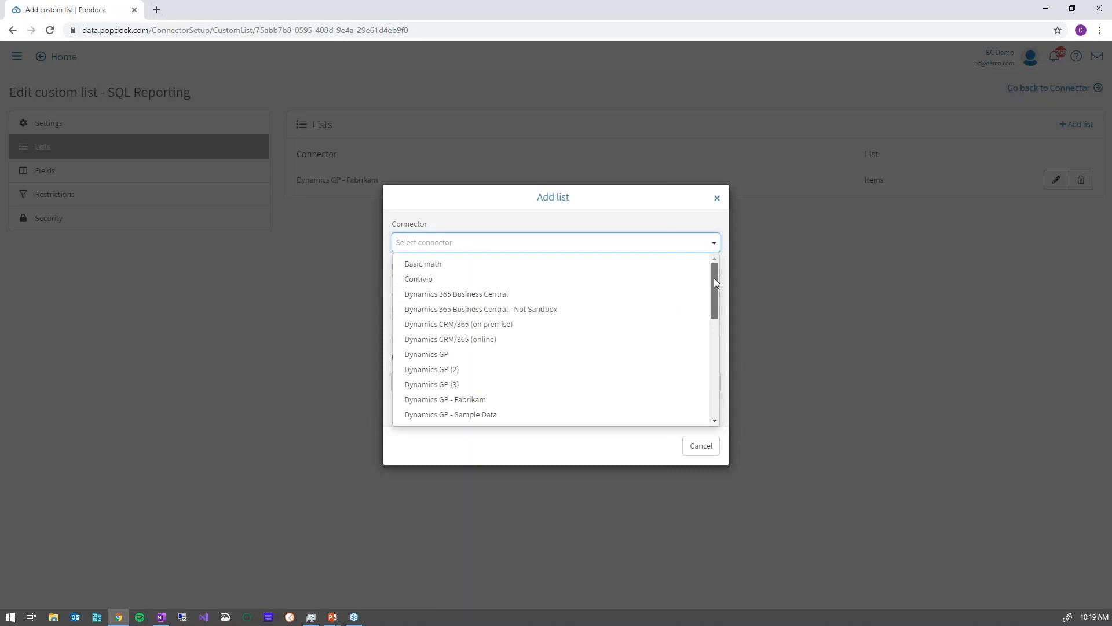
{"action": "left_click_drag", "start_coordinate": [714, 278], "coordinate": [685, 259]}
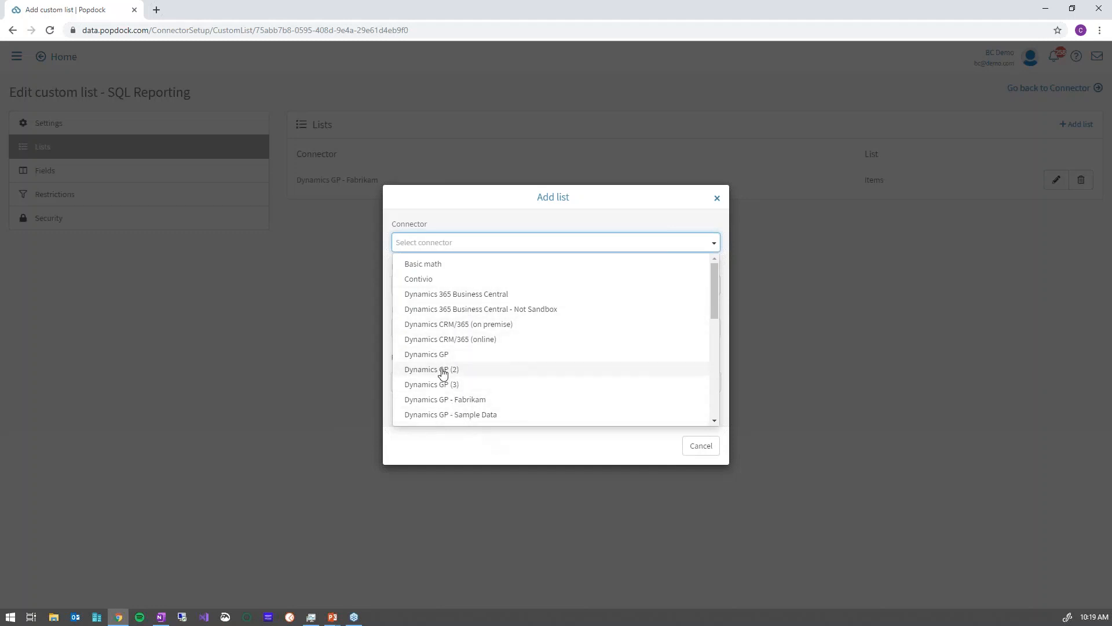
{"action": "left_click", "coordinate": [438, 385]}
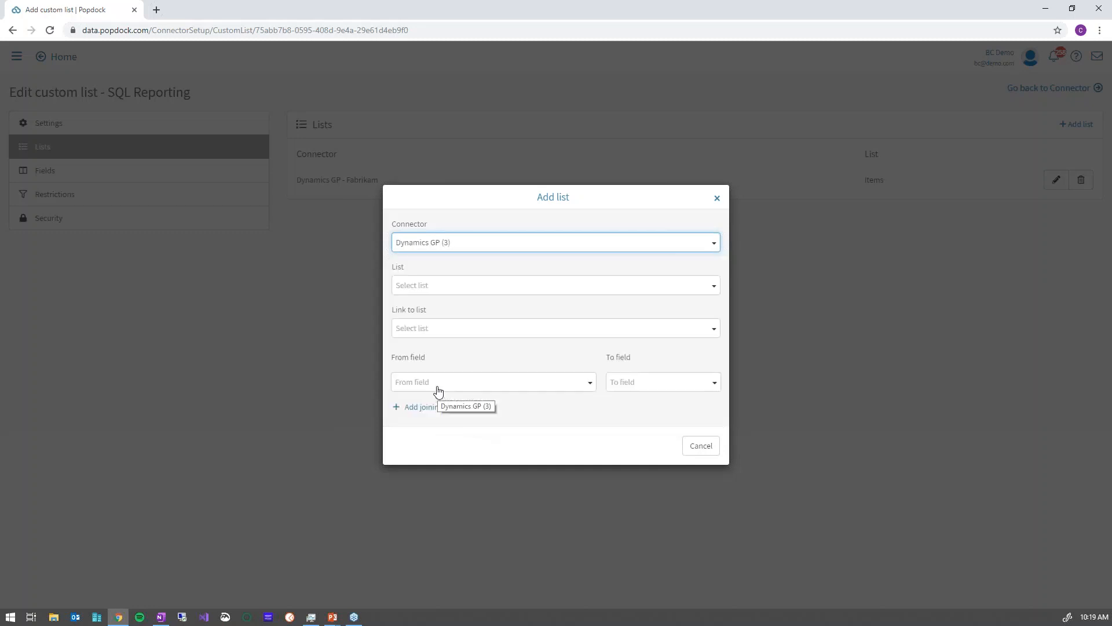
{"action": "left_click", "coordinate": [472, 264]}
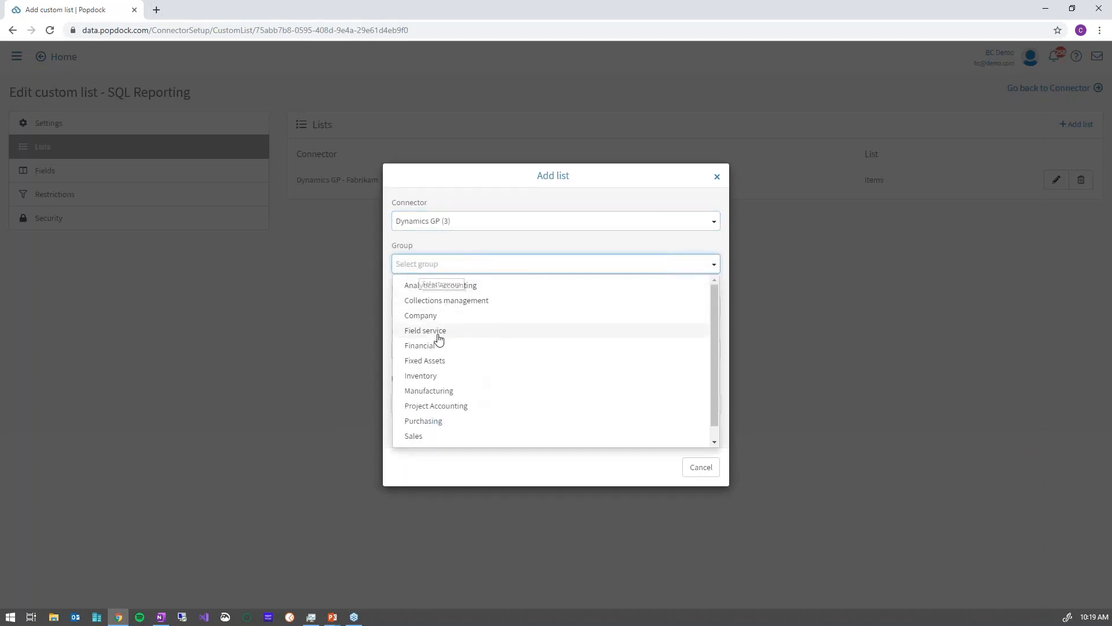
{"action": "left_click", "coordinate": [431, 376]}
{"action": "left_click", "coordinate": [433, 306]}
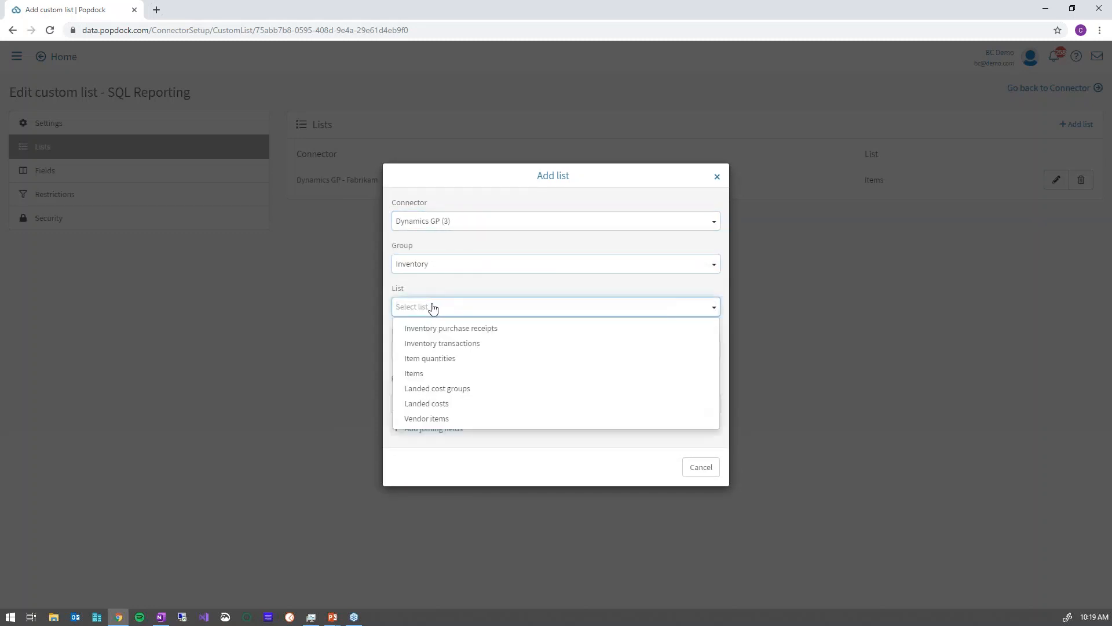
{"action": "left_click", "coordinate": [416, 375]}
{"action": "left_click", "coordinate": [431, 352]}
{"action": "left_click", "coordinate": [421, 371]}
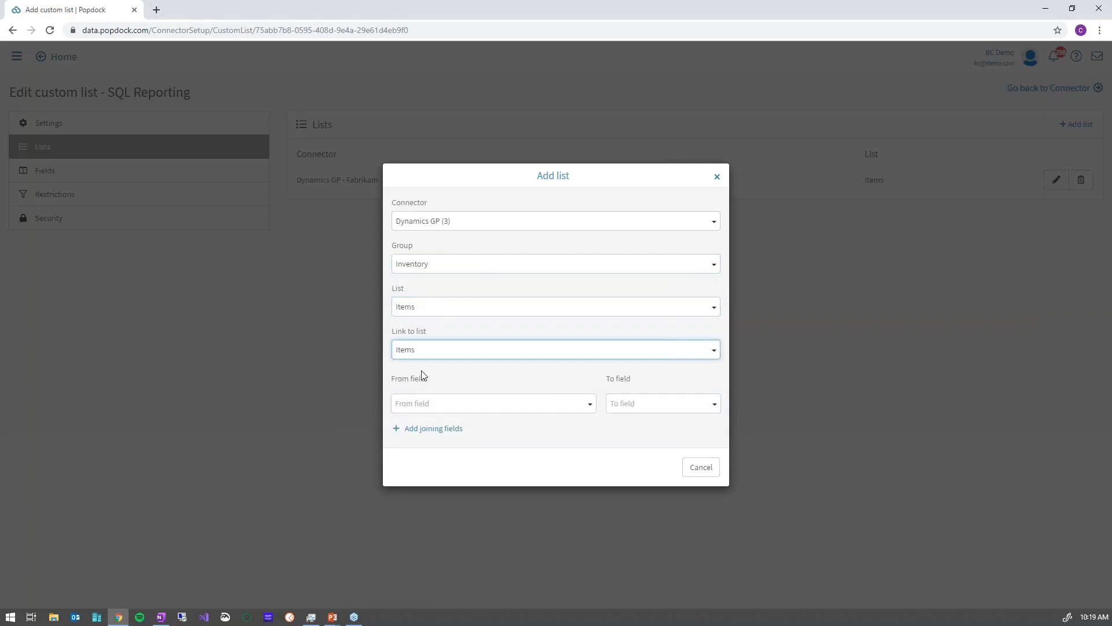
Join the lists from Item number to SKU and add the second Items list.
{"action": "left_click", "coordinate": [579, 403]}
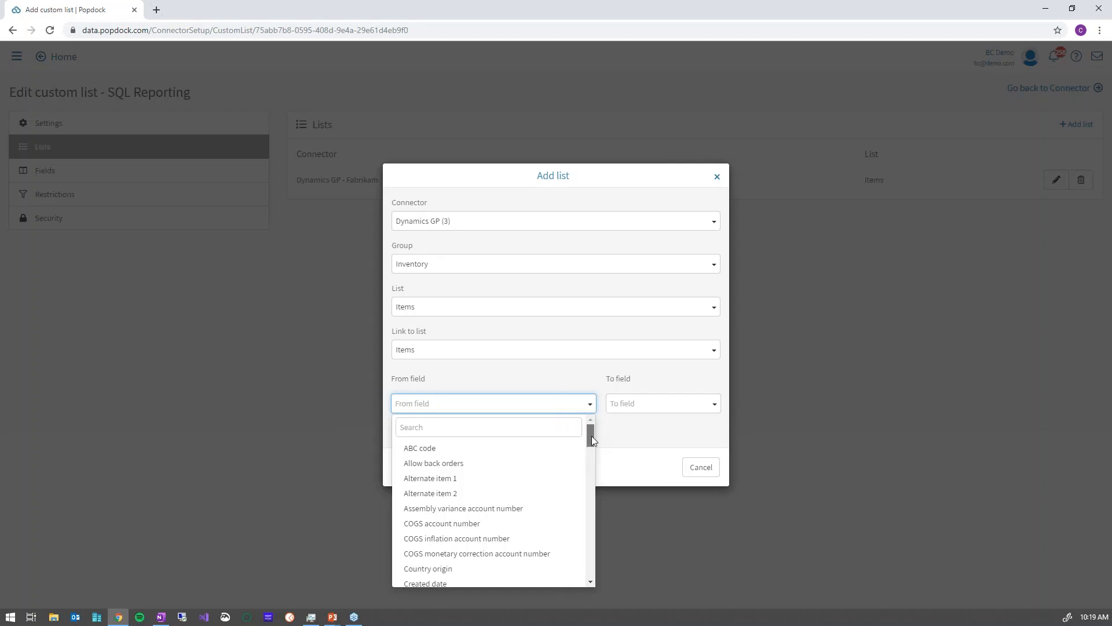
{"action": "left_click_drag", "start_coordinate": [589, 439], "coordinate": [580, 480]}
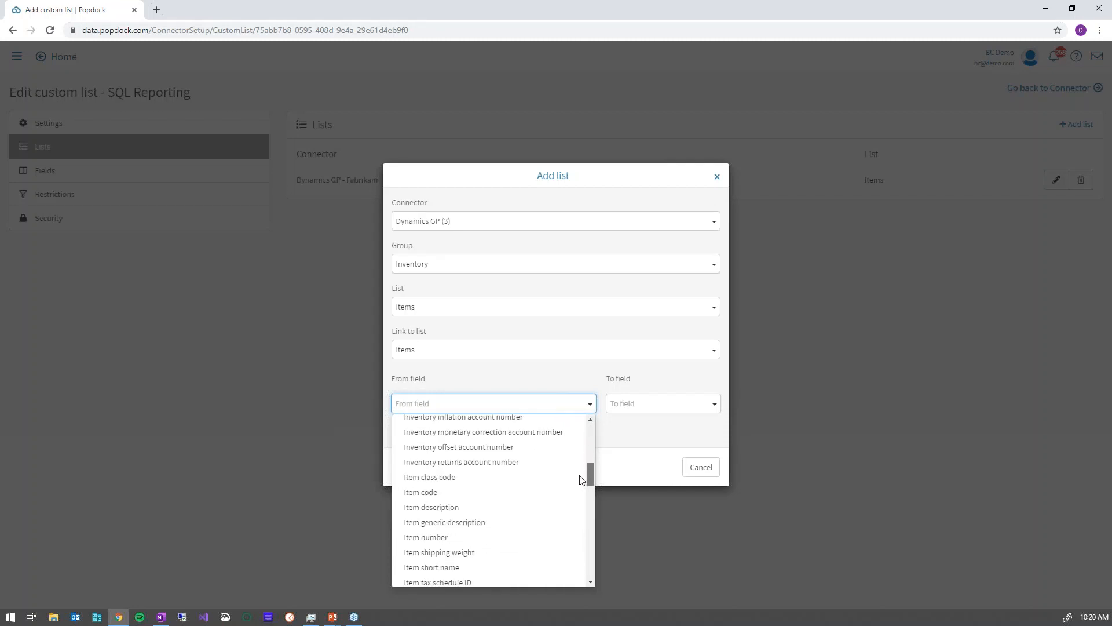
{"action": "left_click", "coordinate": [423, 537]}
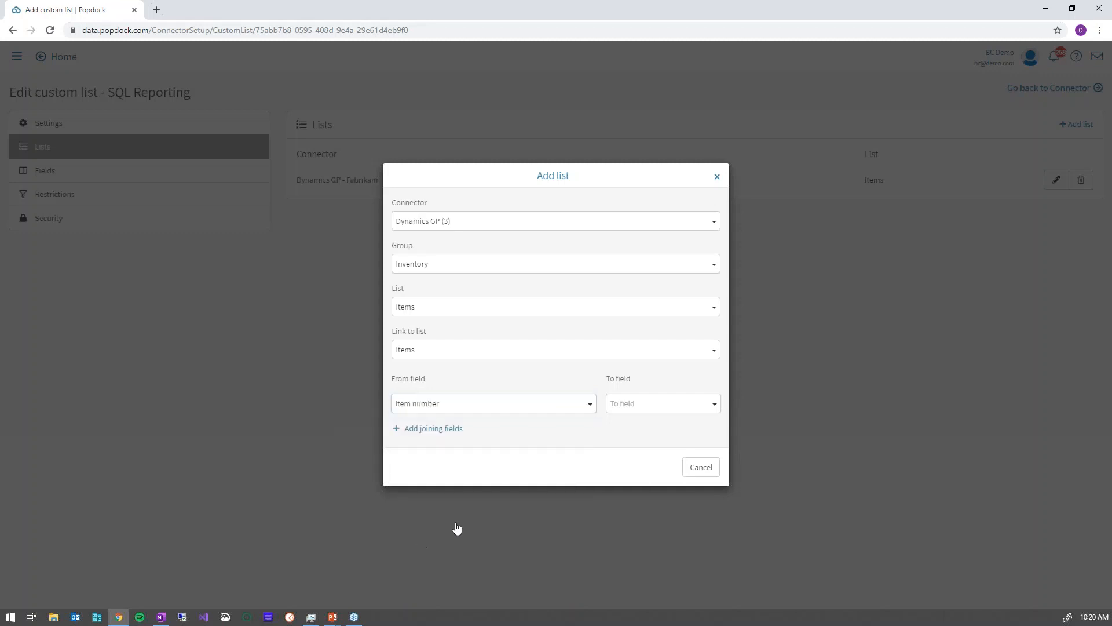
{"action": "left_click", "coordinate": [648, 407]}
{"action": "left_click_drag", "start_coordinate": [718, 432], "coordinate": [713, 550]}
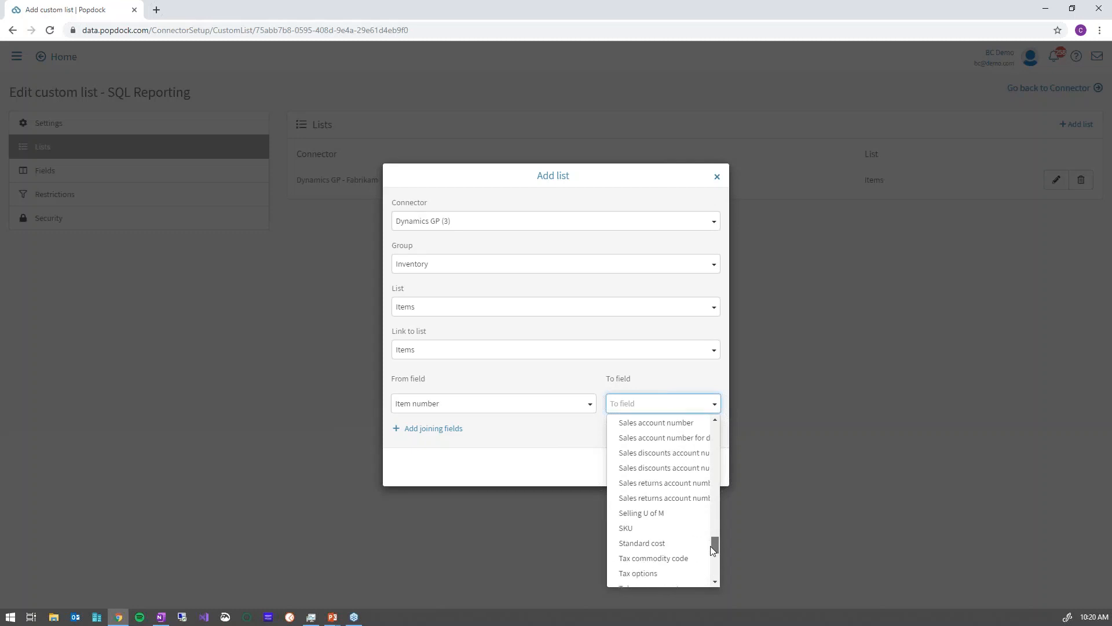
{"action": "left_click", "coordinate": [631, 529]}
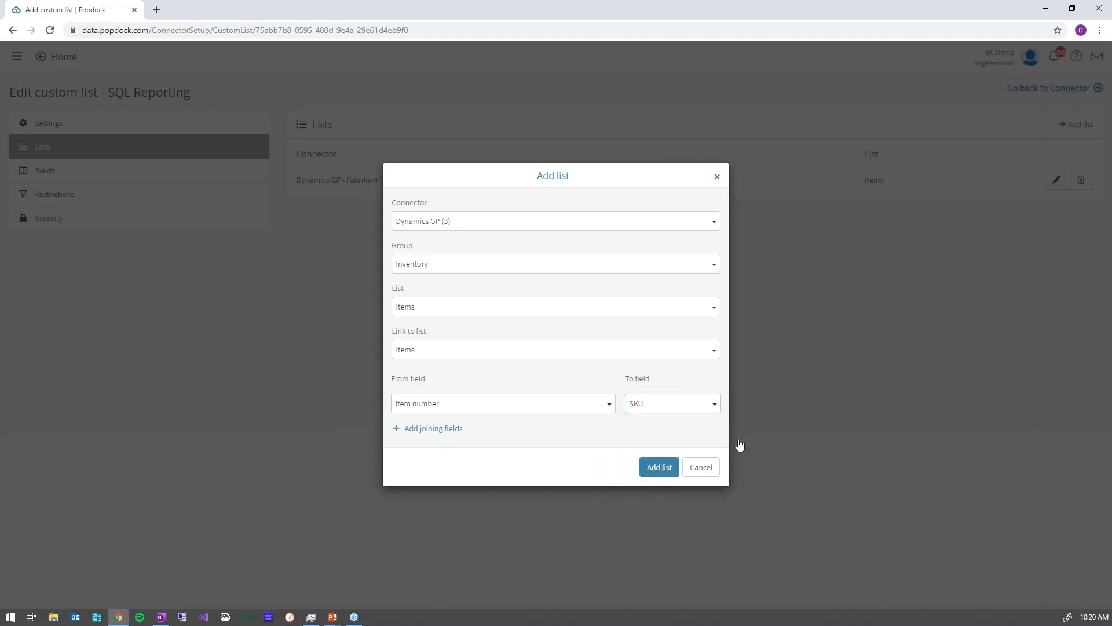
{"action": "left_click", "coordinate": [660, 471]}
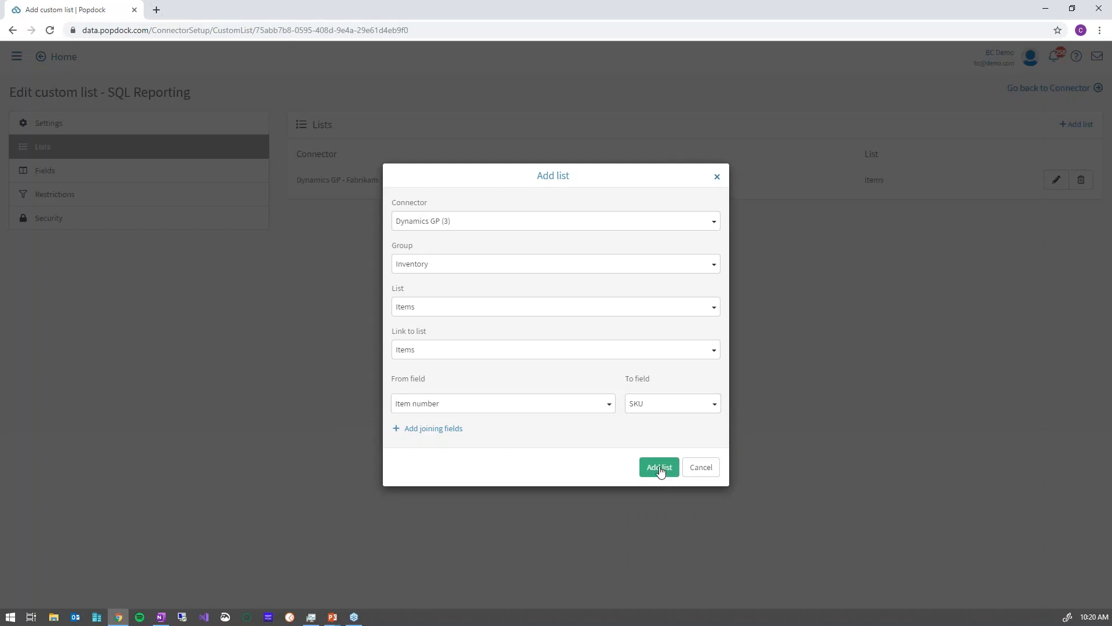
{"action": "left_click", "coordinate": [660, 471]}
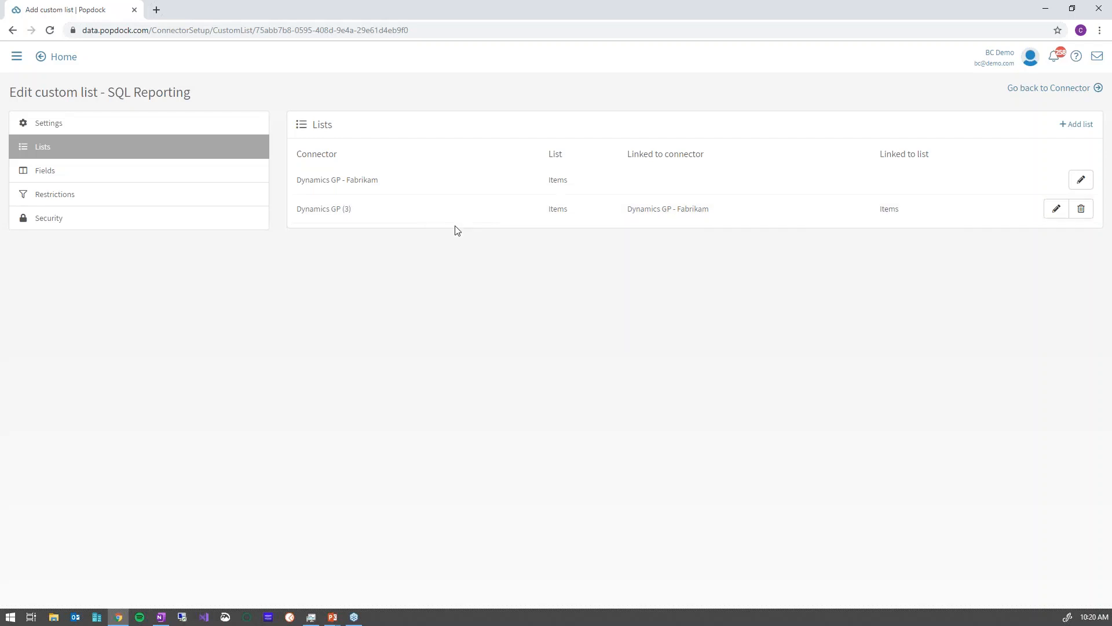
Add Item description and SKU fields from the Dynamics GP - Fabrikam Items list.
{"action": "left_click", "coordinate": [86, 172]}
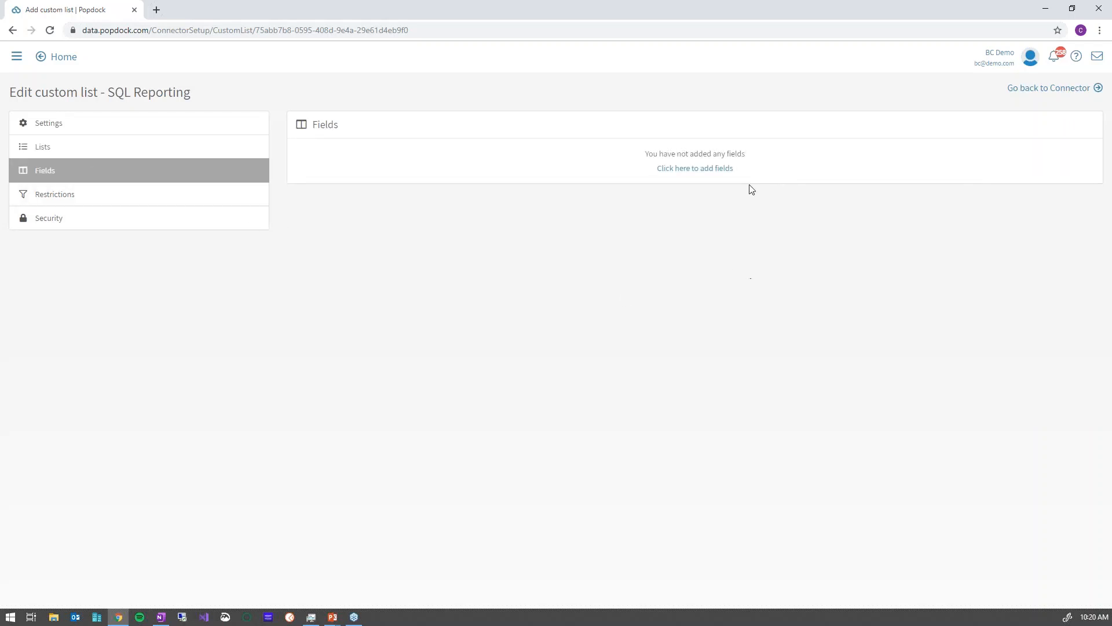
{"action": "left_click", "coordinate": [723, 170]}
{"action": "left_click", "coordinate": [517, 320]}
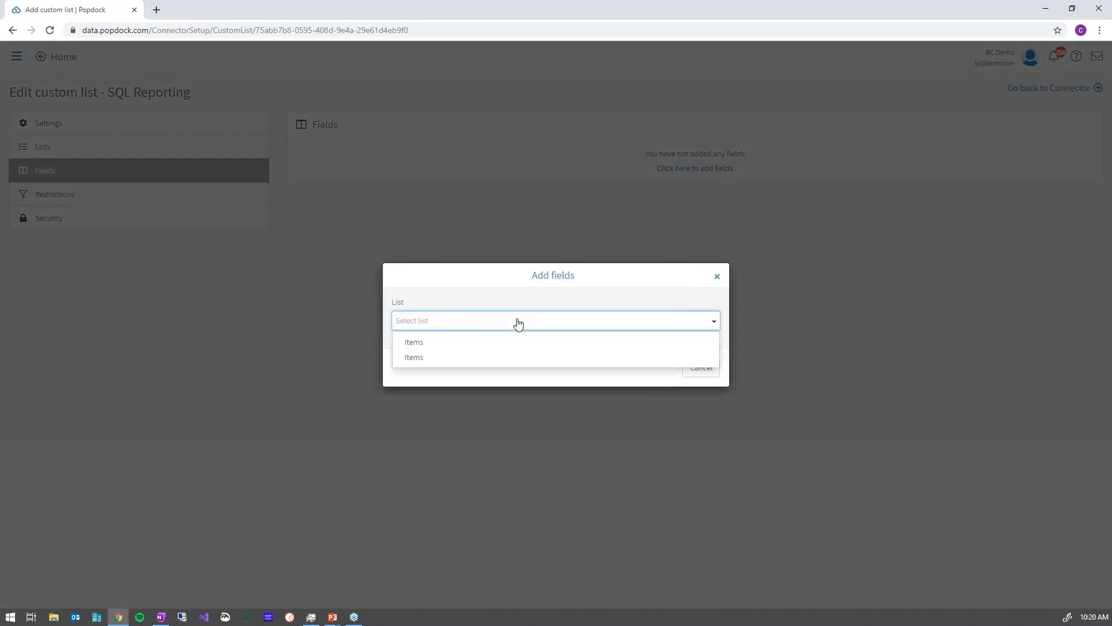
{"action": "left_click", "coordinate": [418, 345]}
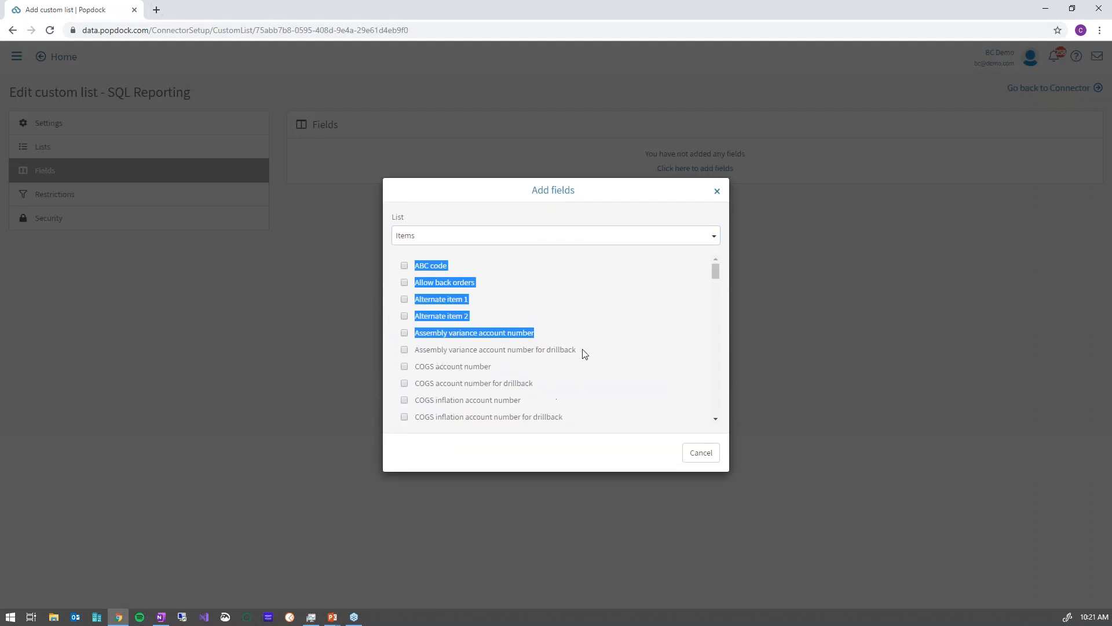
{"action": "left_click", "coordinate": [635, 300]}
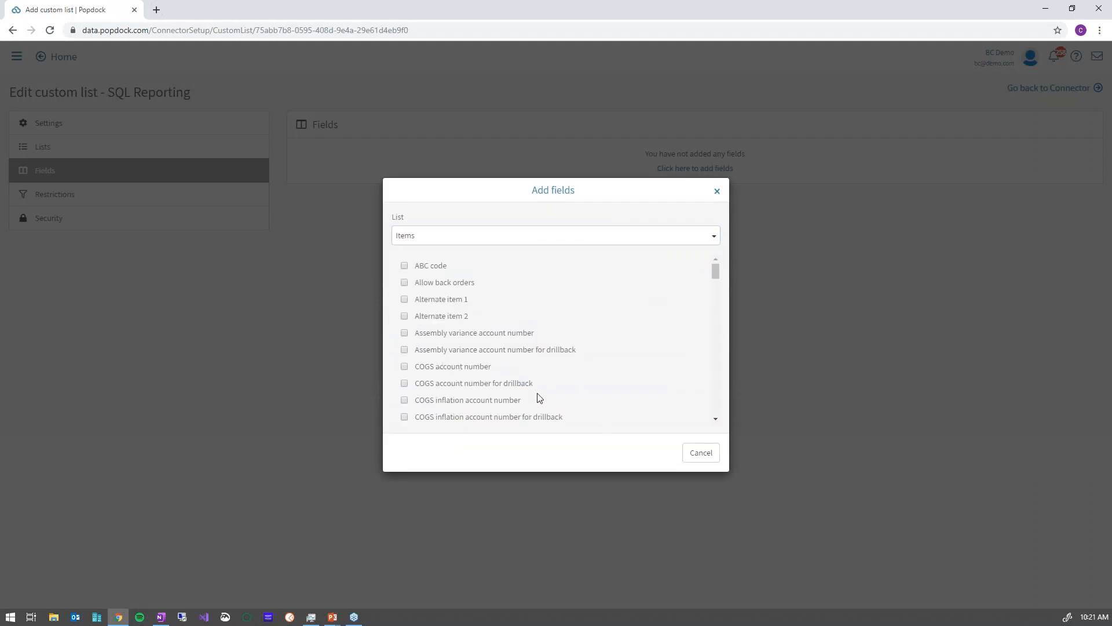
{"action": "scroll", "coordinate": [540, 323], "scroll_direction": "down", "scroll_amount": 10}
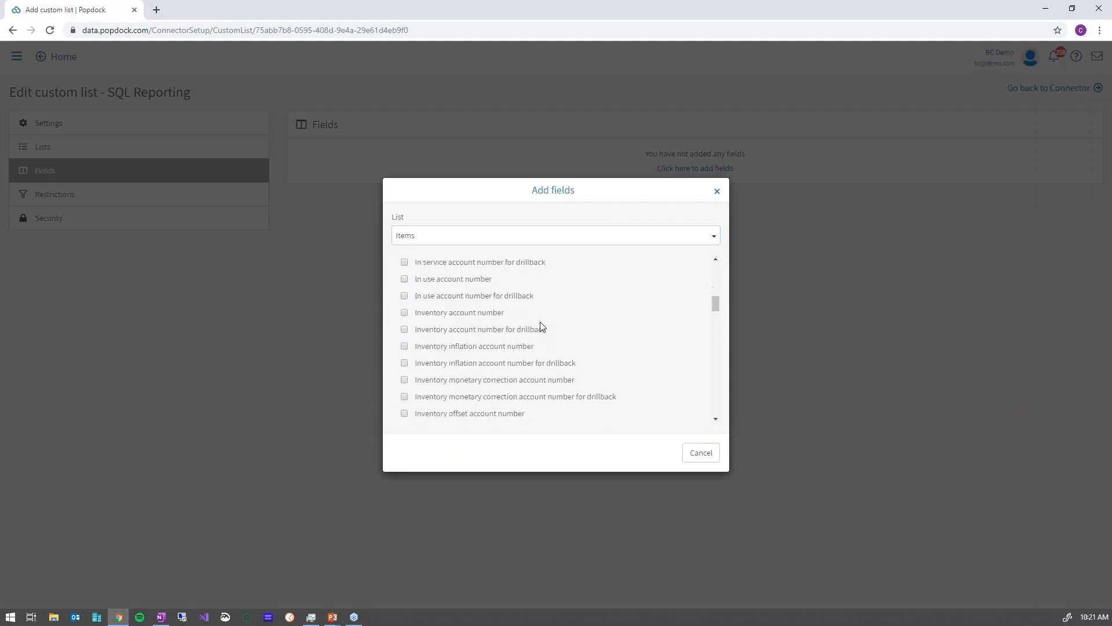
{"action": "scroll", "coordinate": [540, 325], "scroll_direction": "down", "scroll_amount": 3}
{"action": "scroll", "coordinate": [542, 327], "scroll_direction": "up", "scroll_amount": 1}
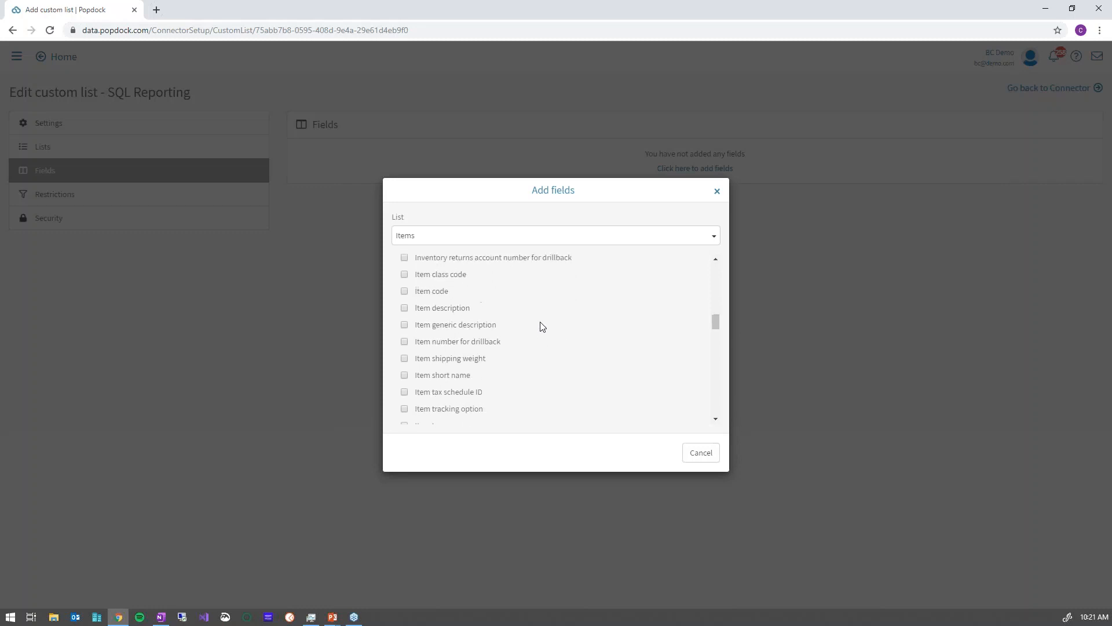
{"action": "left_click", "coordinate": [405, 307]}
{"action": "scroll", "coordinate": [564, 357], "scroll_direction": "down", "scroll_amount": 4}
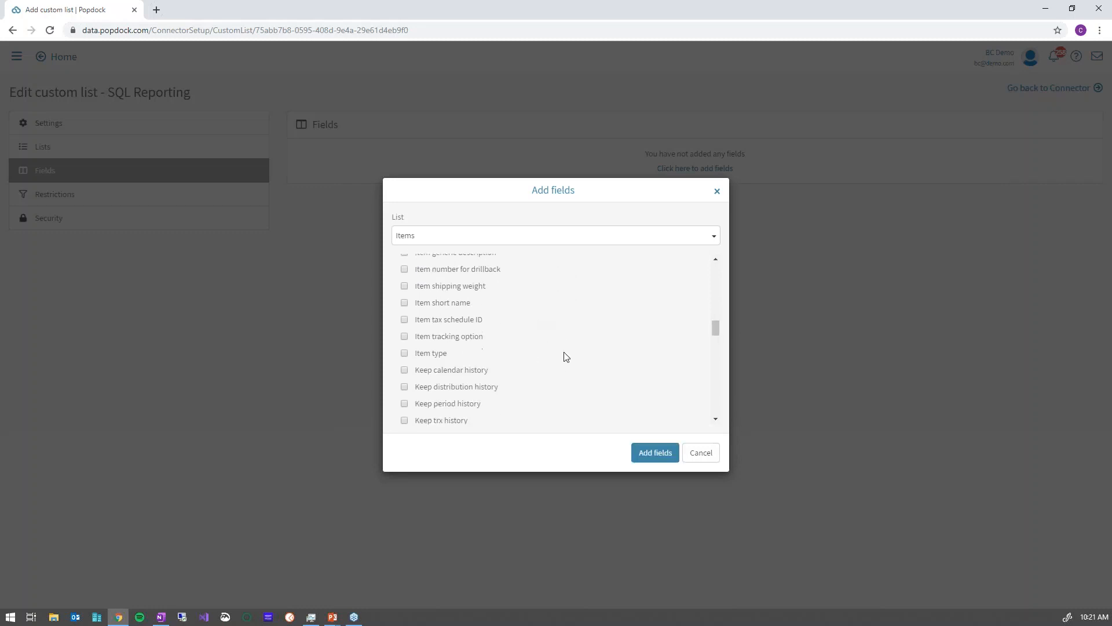
{"action": "scroll", "coordinate": [562, 357], "scroll_direction": "down", "scroll_amount": 7}
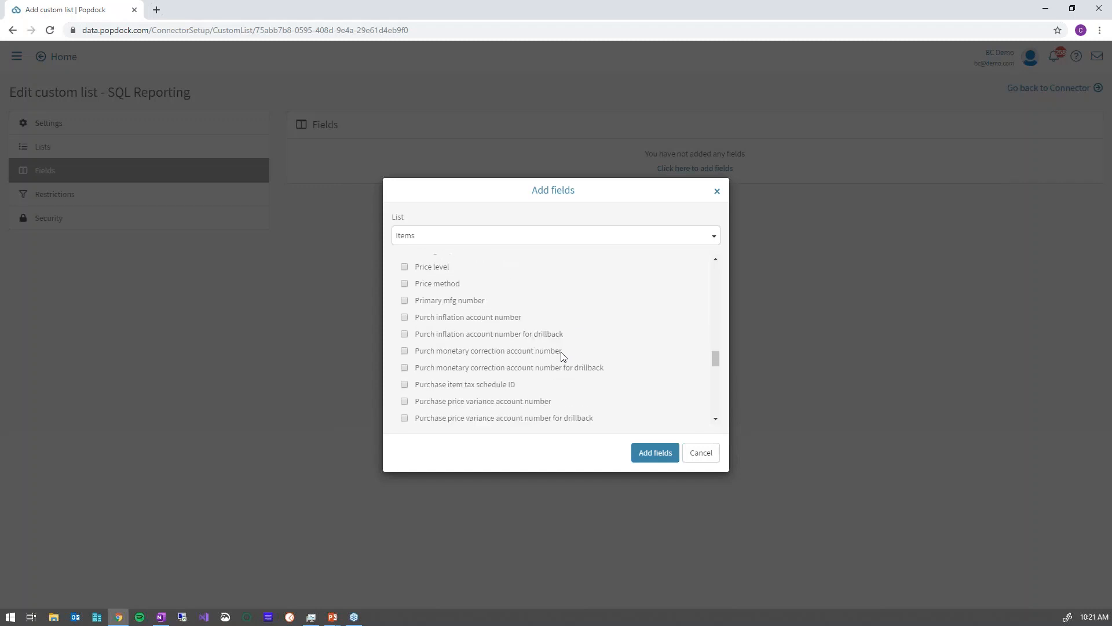
{"action": "scroll", "coordinate": [562, 356], "scroll_direction": "down", "scroll_amount": 2}
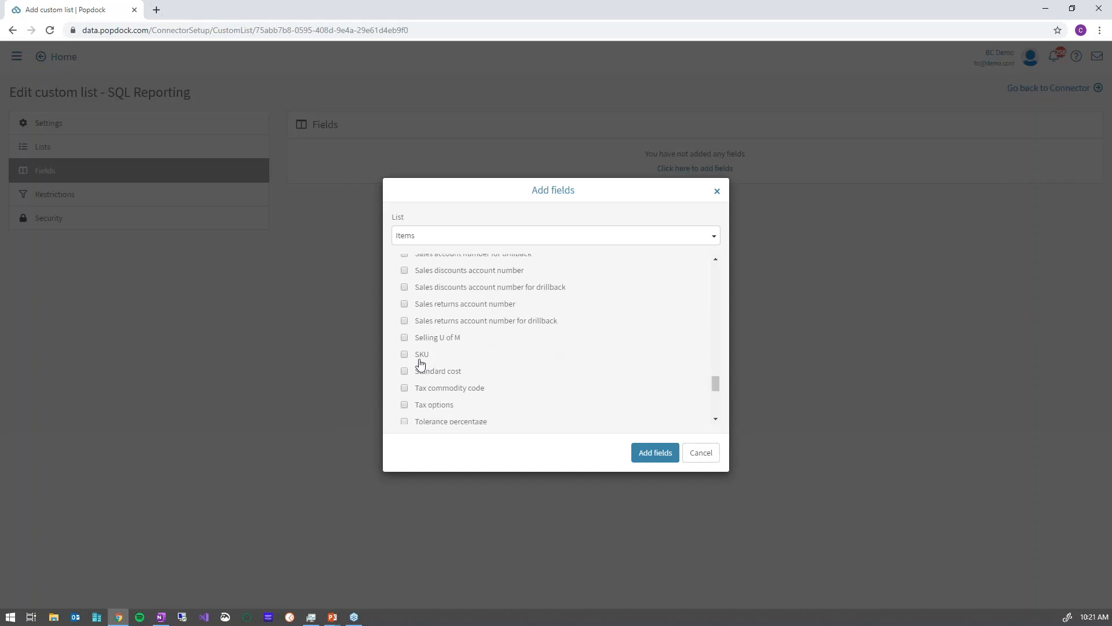
{"action": "scroll", "coordinate": [606, 345], "scroll_direction": "up", "scroll_amount": 11}
{"action": "scroll", "coordinate": [602, 355], "scroll_direction": "up", "scroll_amount": 3}
{"action": "left_click", "coordinate": [652, 452]}
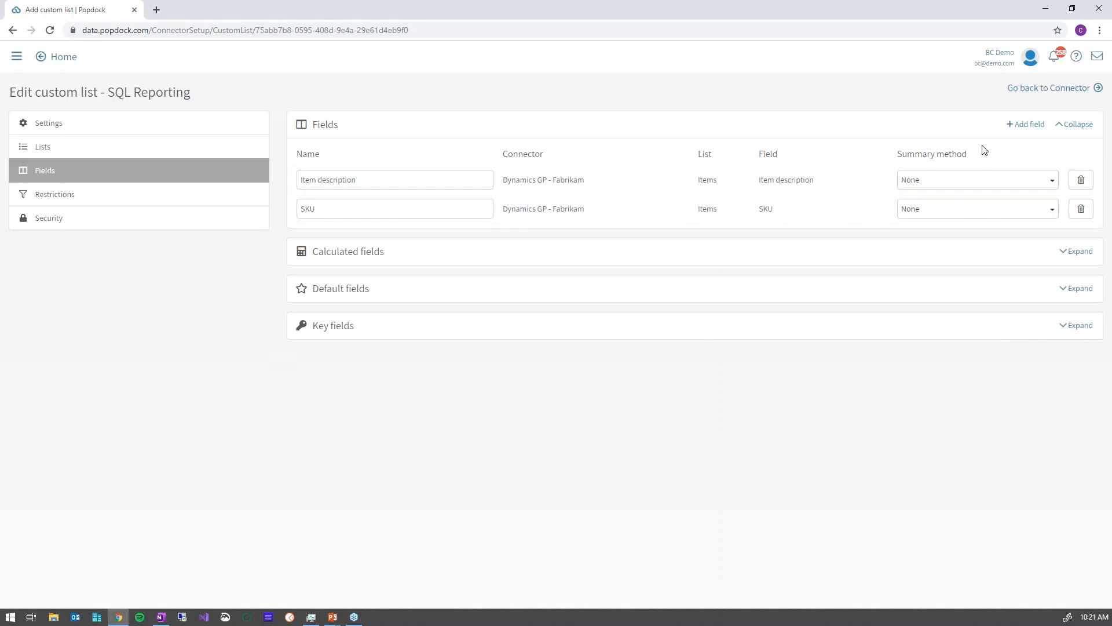
Add Item class code and Item shipping weight fields from Dynamics GP (3)'s Items list.
{"action": "left_click", "coordinate": [1035, 126]}
{"action": "left_click", "coordinate": [522, 322]}
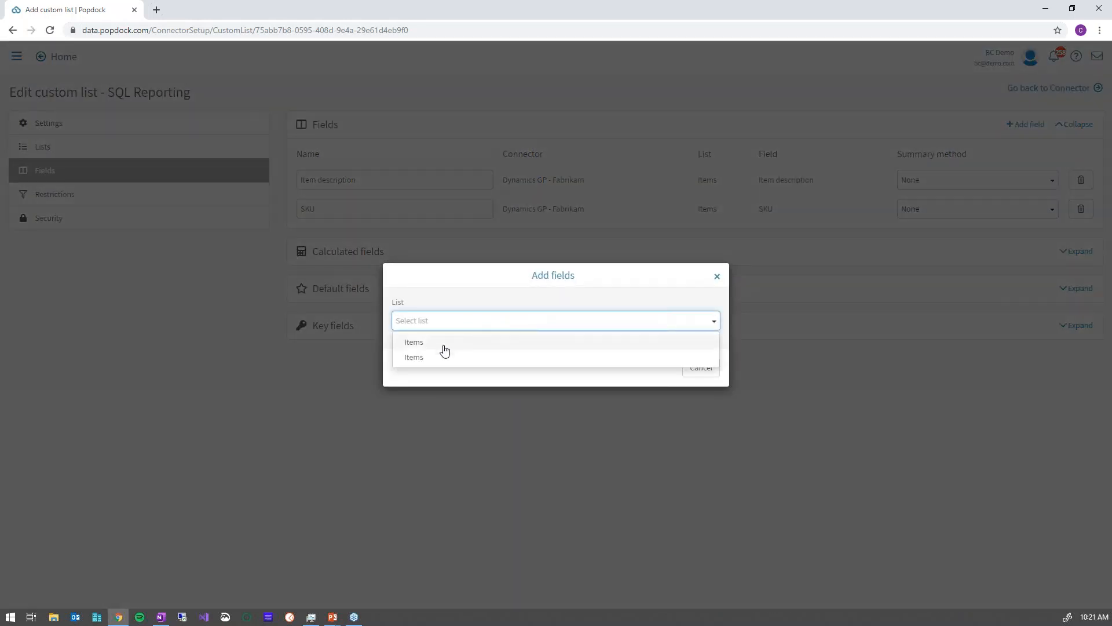
{"action": "left_click", "coordinate": [433, 358]}
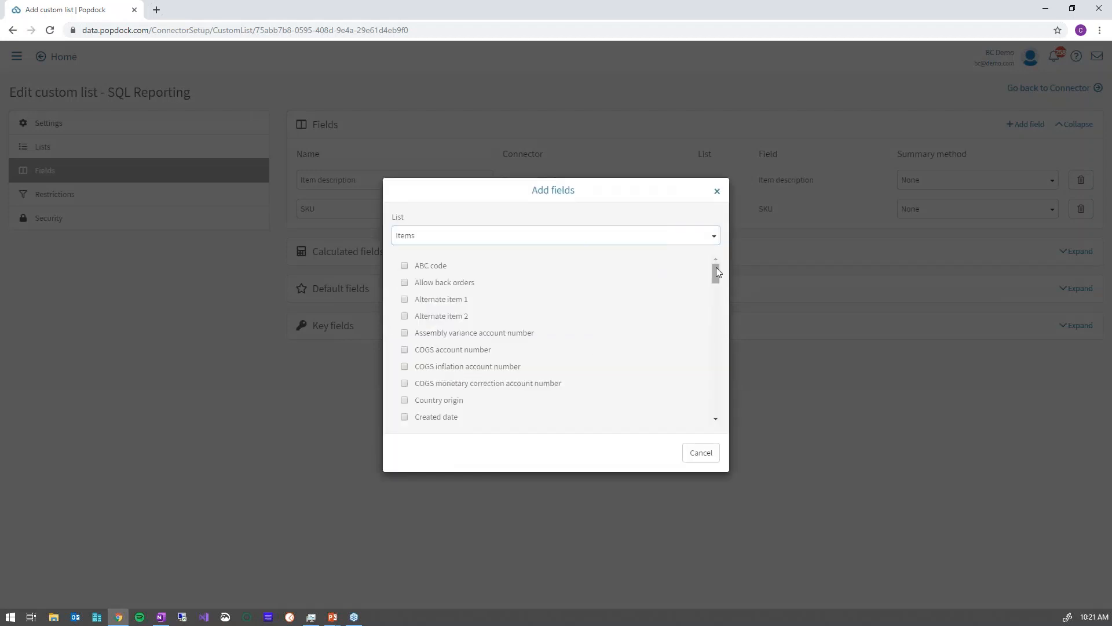
{"action": "left_click_drag", "start_coordinate": [717, 269], "coordinate": [713, 310]}
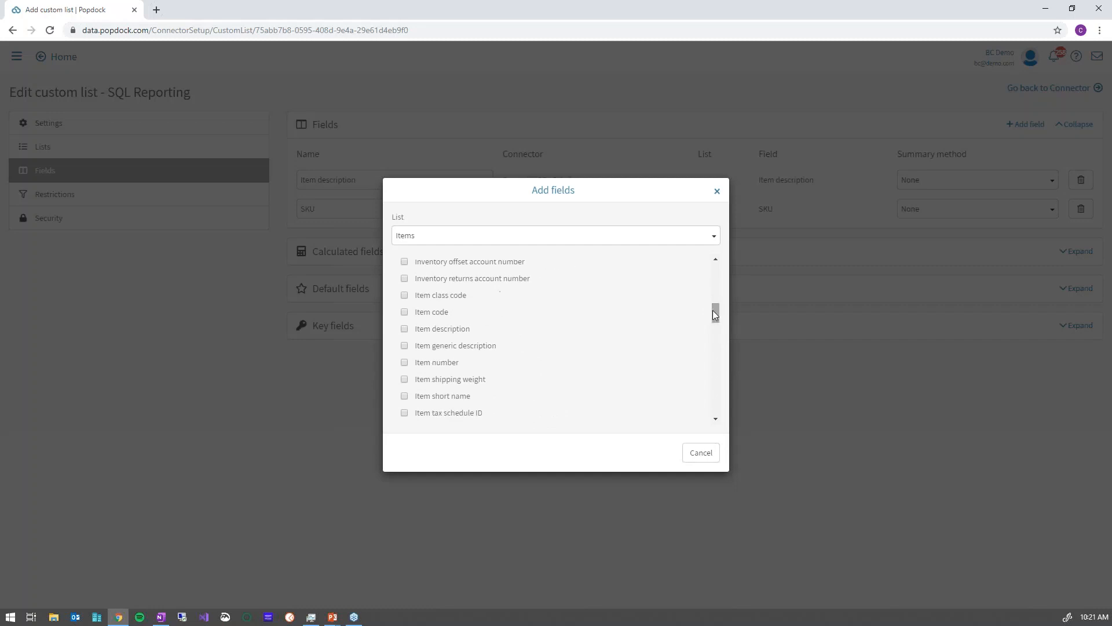
{"action": "left_click", "coordinate": [405, 296]}
{"action": "left_click", "coordinate": [404, 379]}
{"action": "left_click", "coordinate": [655, 453]}
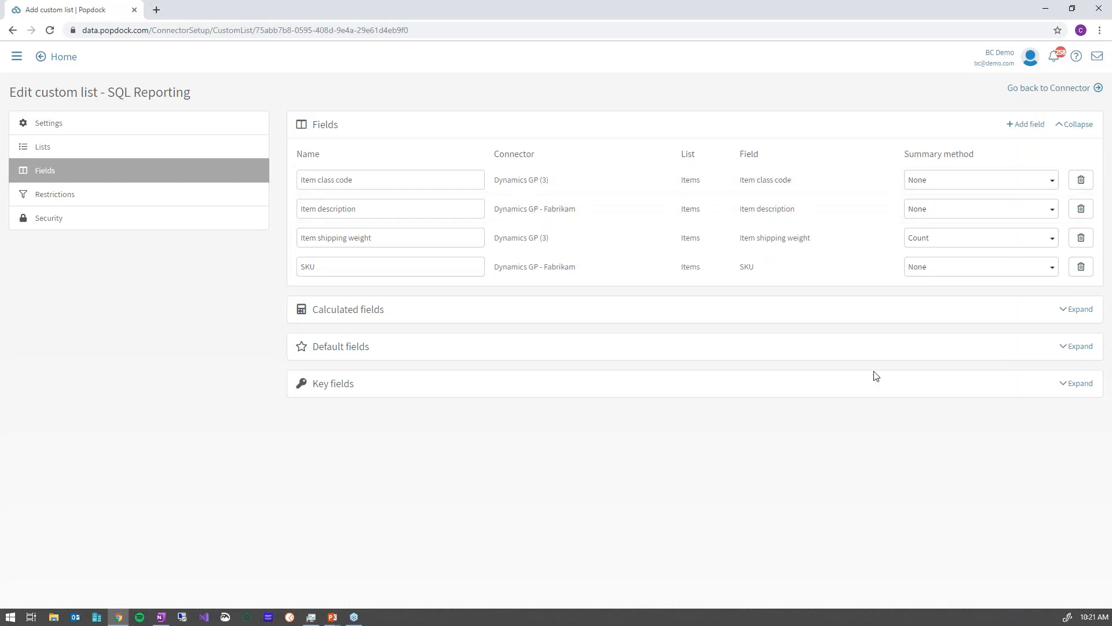
Make SKU, Item class code and Item description the default fields.
{"action": "left_click", "coordinate": [1078, 347]}
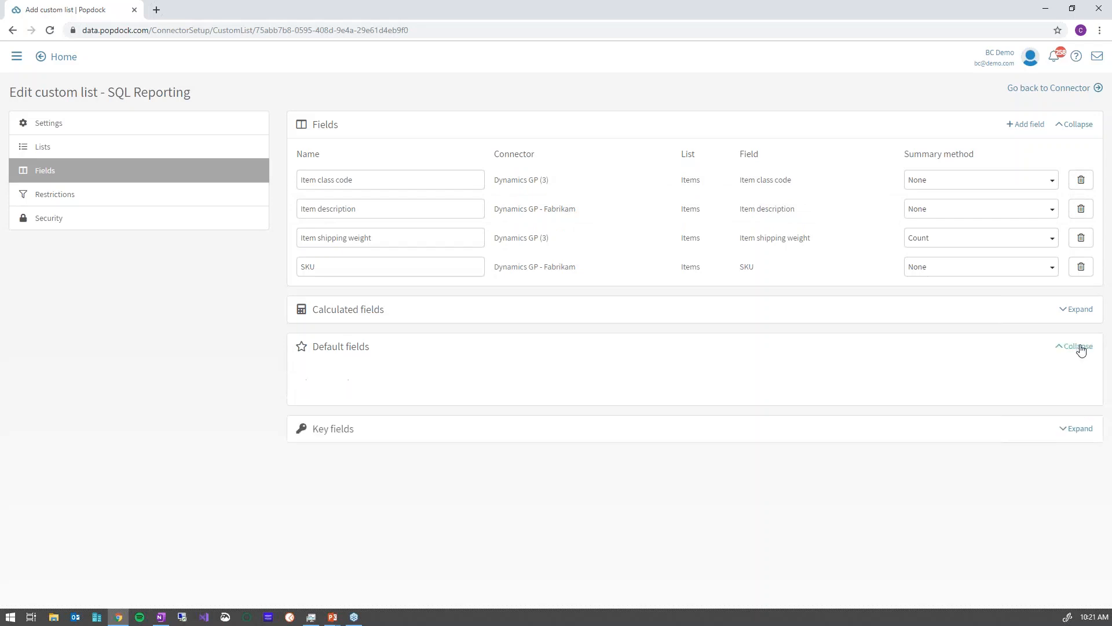
{"action": "left_click", "coordinate": [735, 392]}
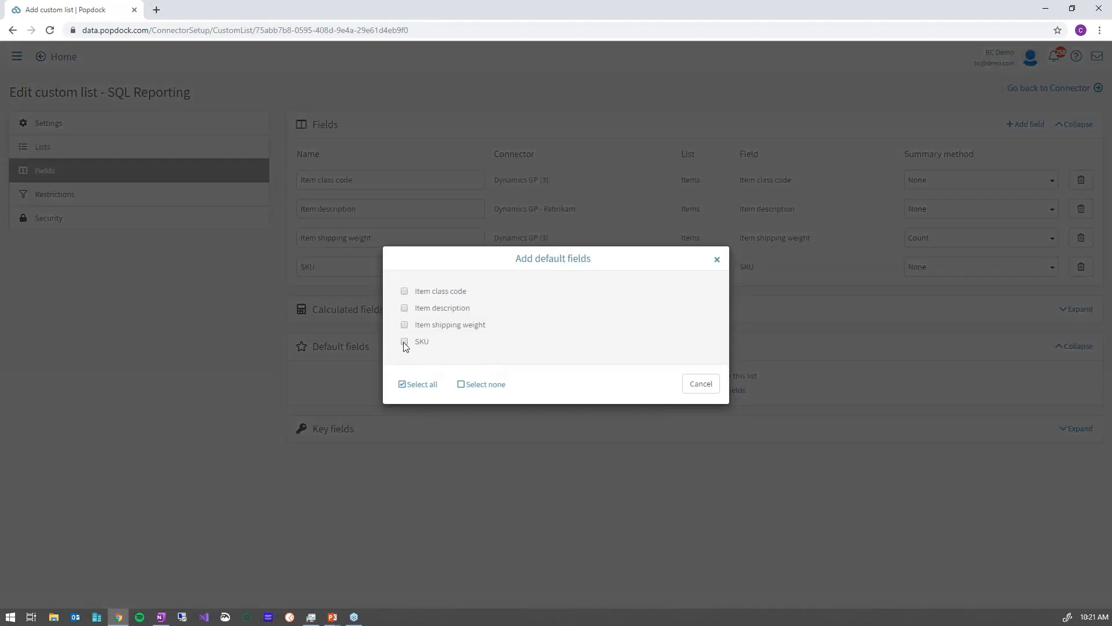
{"action": "left_click", "coordinate": [404, 342]}
{"action": "left_click", "coordinate": [404, 291]}
{"action": "left_click", "coordinate": [406, 308]}
{"action": "left_click", "coordinate": [666, 385]}
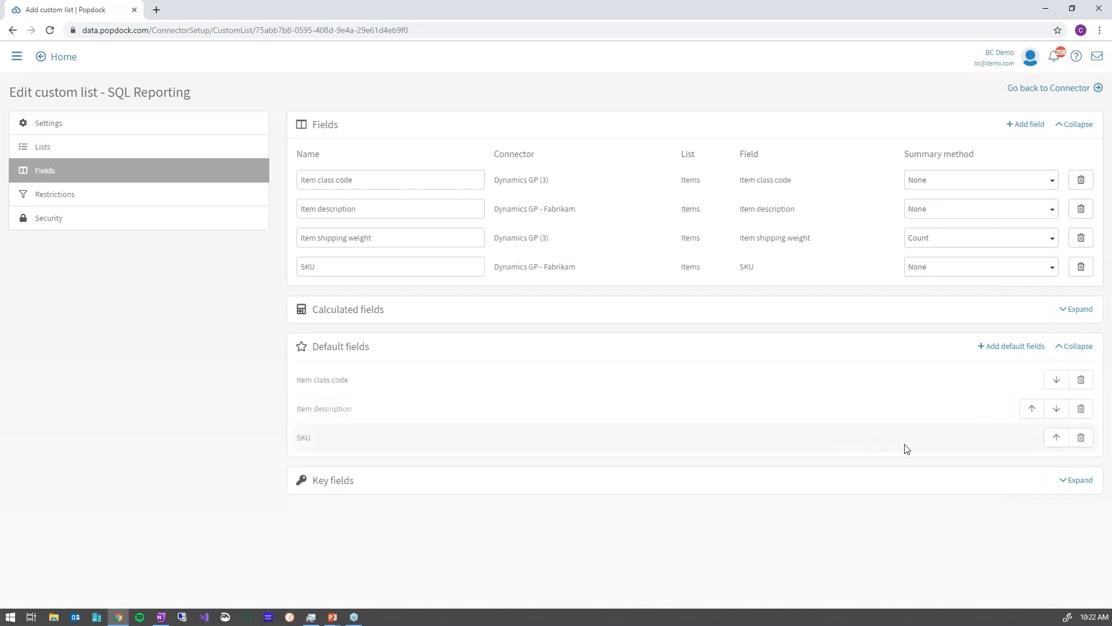
Set SKU as the custom list's key field.
{"action": "left_click", "coordinate": [1075, 481]}
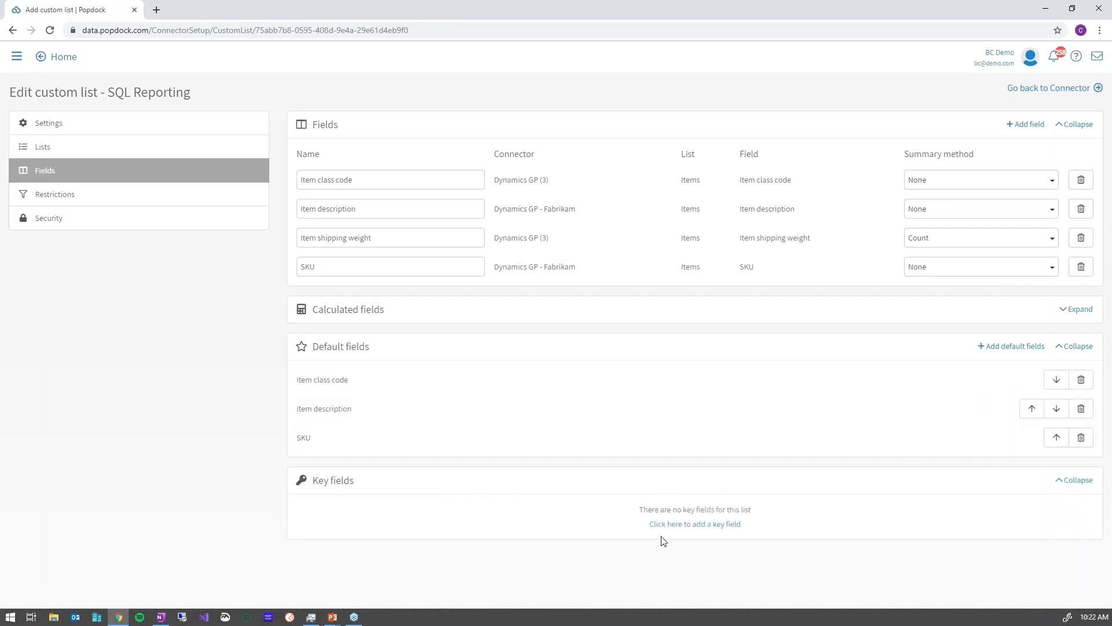
{"action": "left_click", "coordinate": [704, 525]}
{"action": "left_click", "coordinate": [505, 318]}
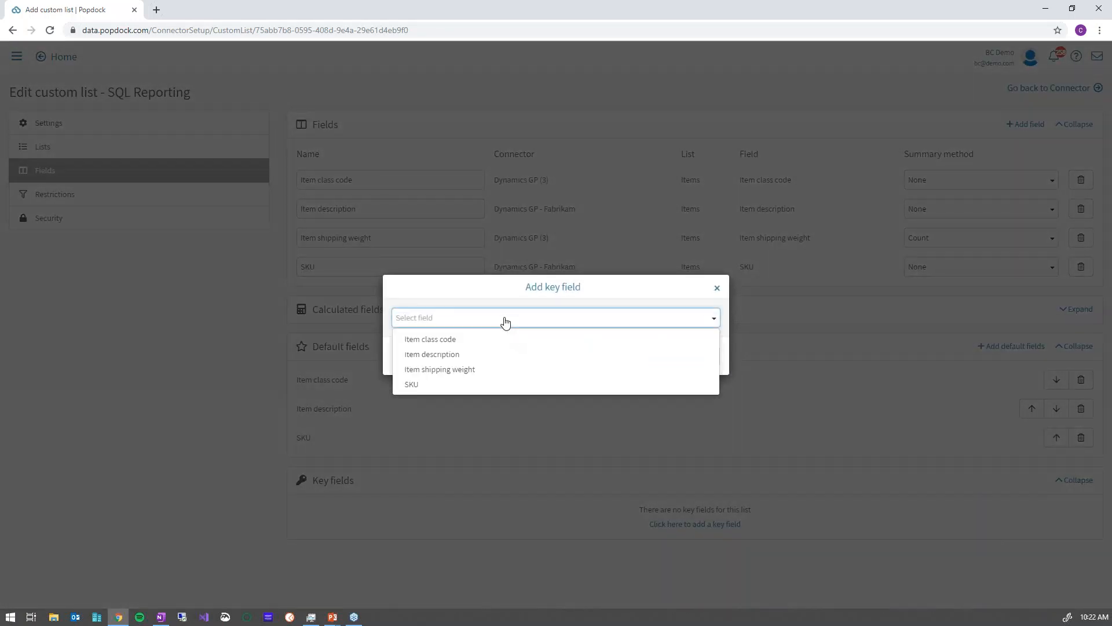
{"action": "left_click", "coordinate": [432, 383]}
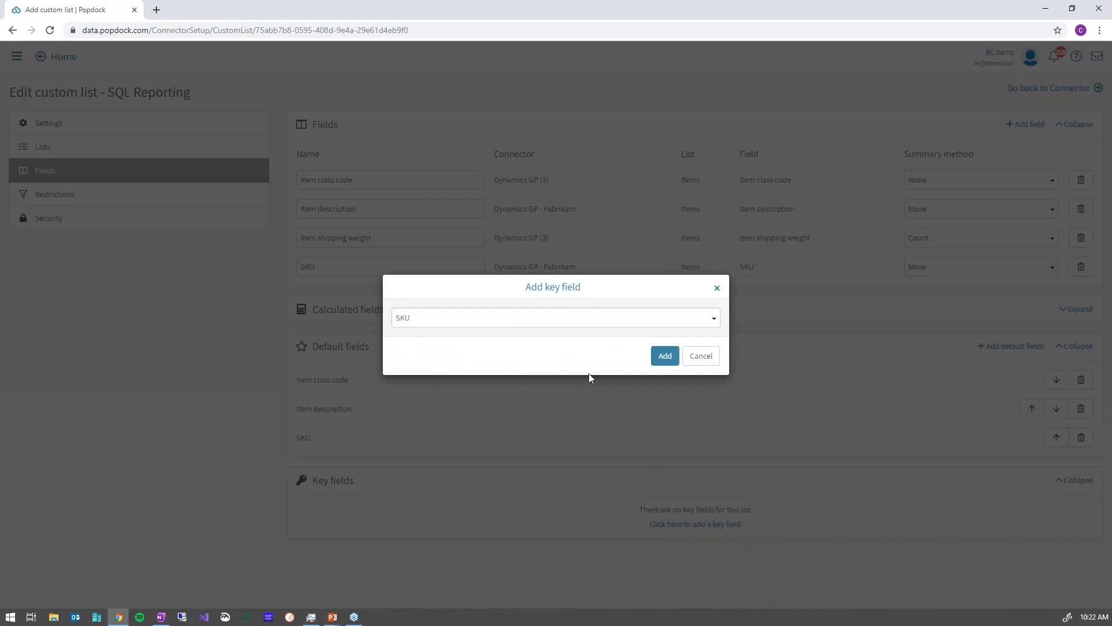
{"action": "left_click", "coordinate": [664, 359]}
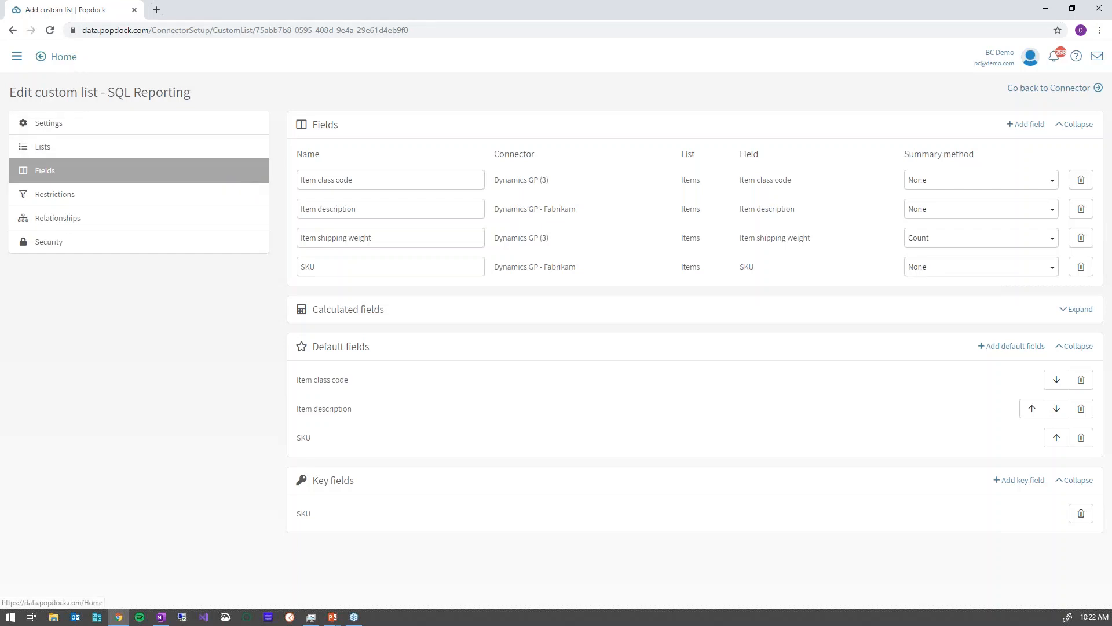
Review the custom list's source lists and name settings, then return to Home.
{"action": "left_click", "coordinate": [51, 152]}
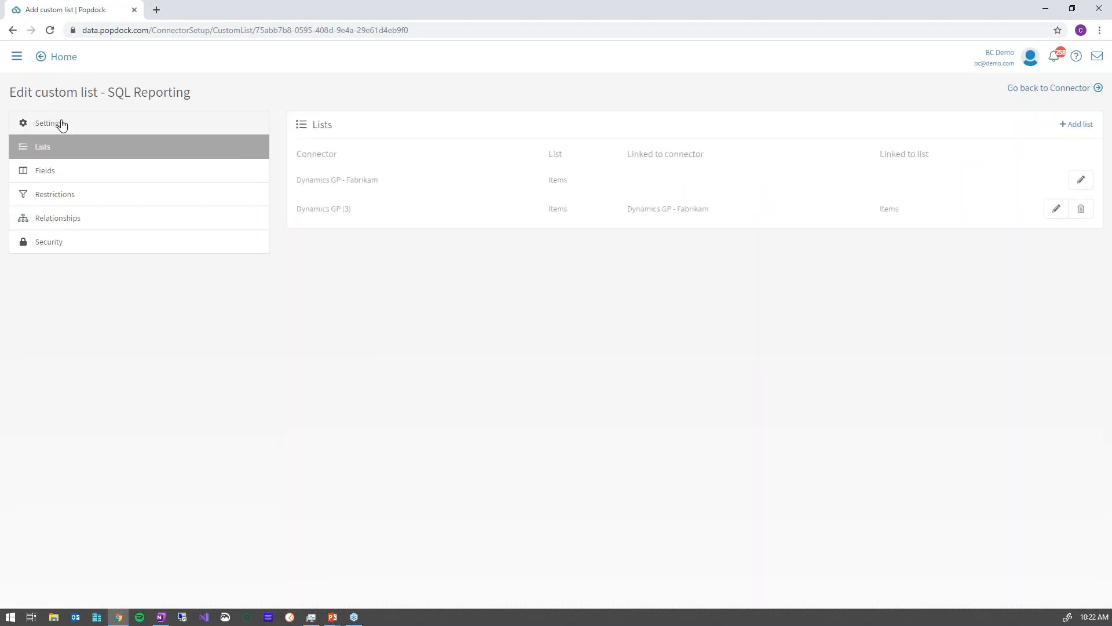
{"action": "left_click", "coordinate": [61, 123]}
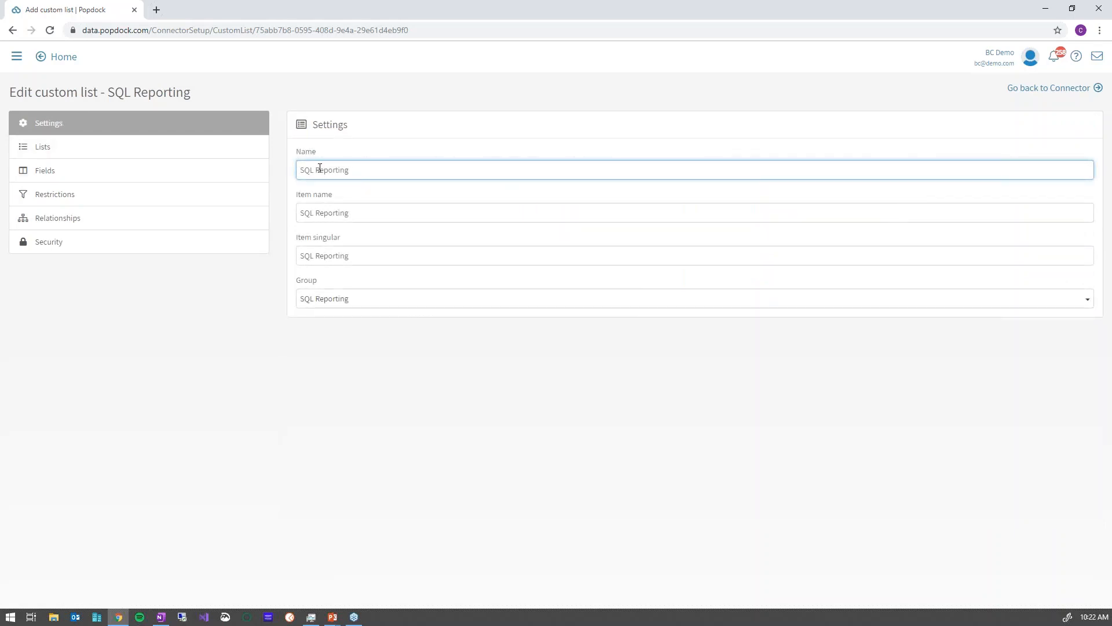
{"action": "left_click", "coordinate": [65, 58]}
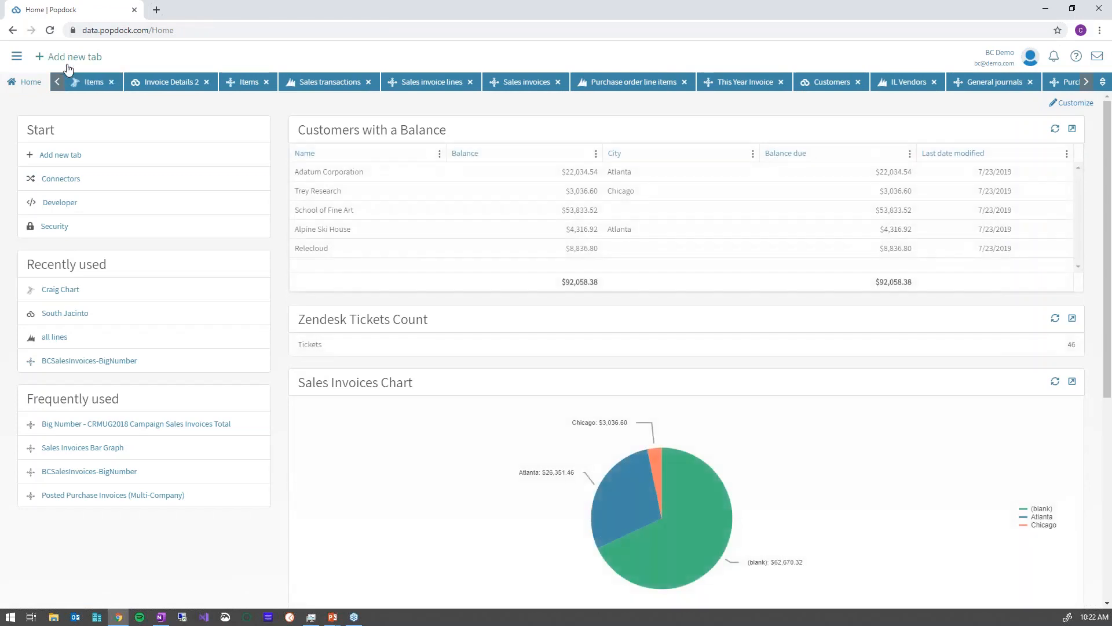
Open the SQL Reporting list (Dynamics GP - Fabrikam, SQL Reporting group, Default view) in a new tab.
{"action": "left_click", "coordinate": [67, 57]}
{"action": "left_click", "coordinate": [538, 242]}
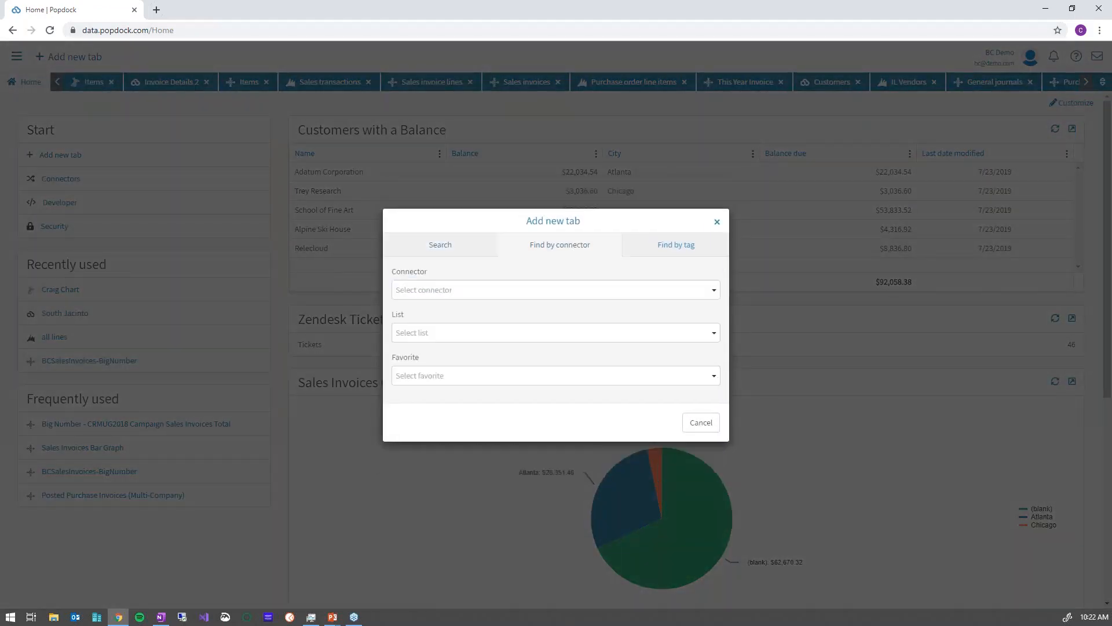
{"action": "left_click", "coordinate": [480, 296]}
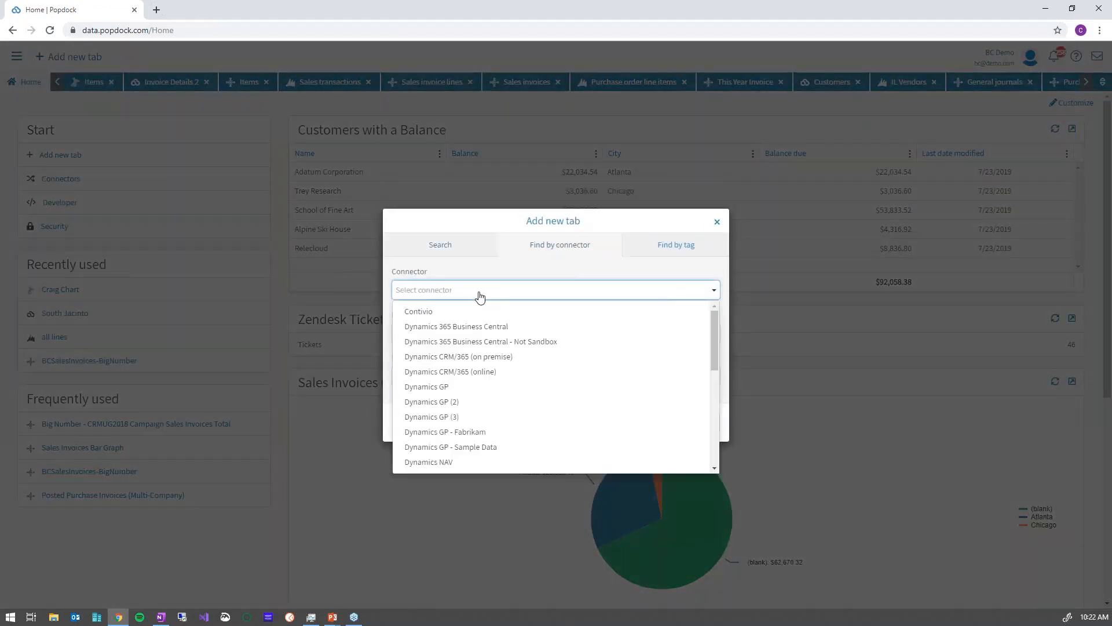
{"action": "left_click", "coordinate": [463, 432]}
{"action": "left_click", "coordinate": [436, 319]}
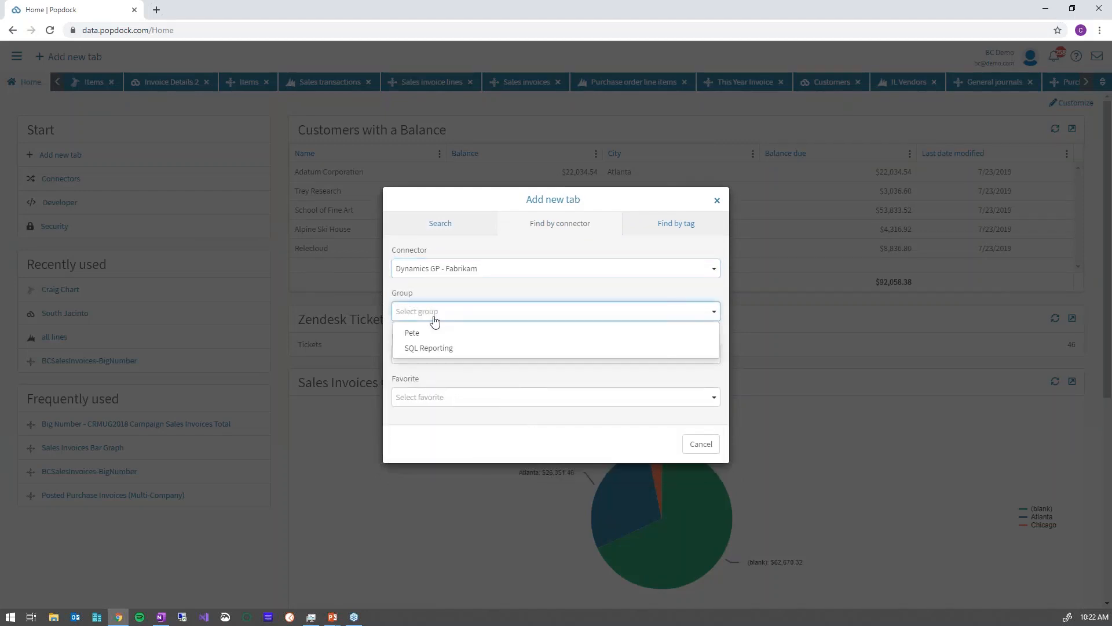
{"action": "left_click", "coordinate": [417, 348]}
{"action": "left_click", "coordinate": [428, 355]}
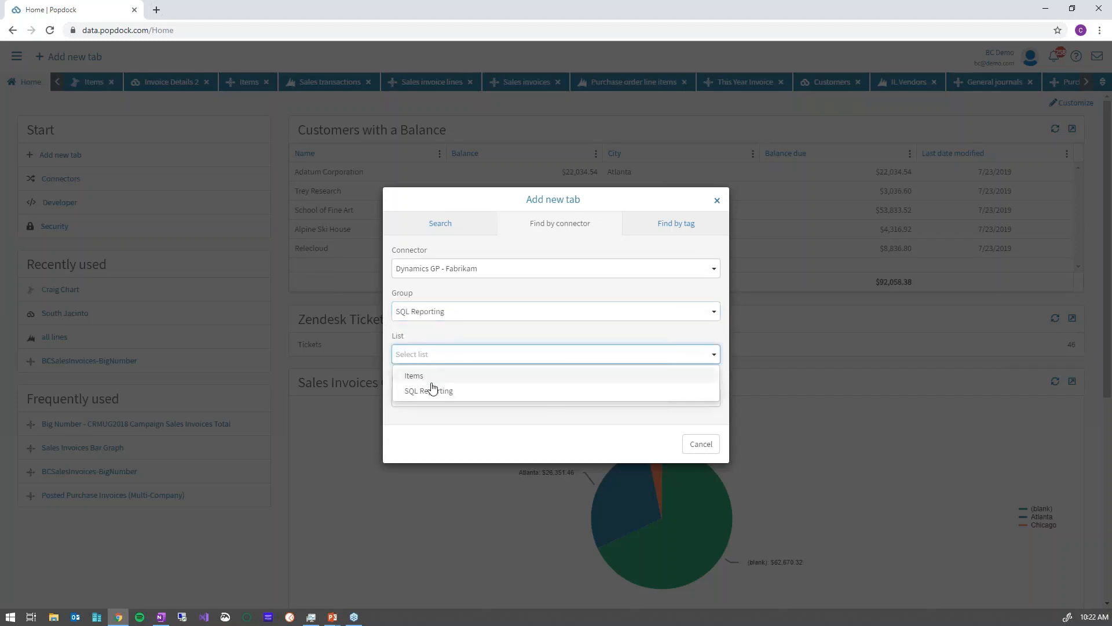
{"action": "left_click", "coordinate": [431, 389]}
{"action": "left_click", "coordinate": [435, 398]}
{"action": "left_click", "coordinate": [435, 399]}
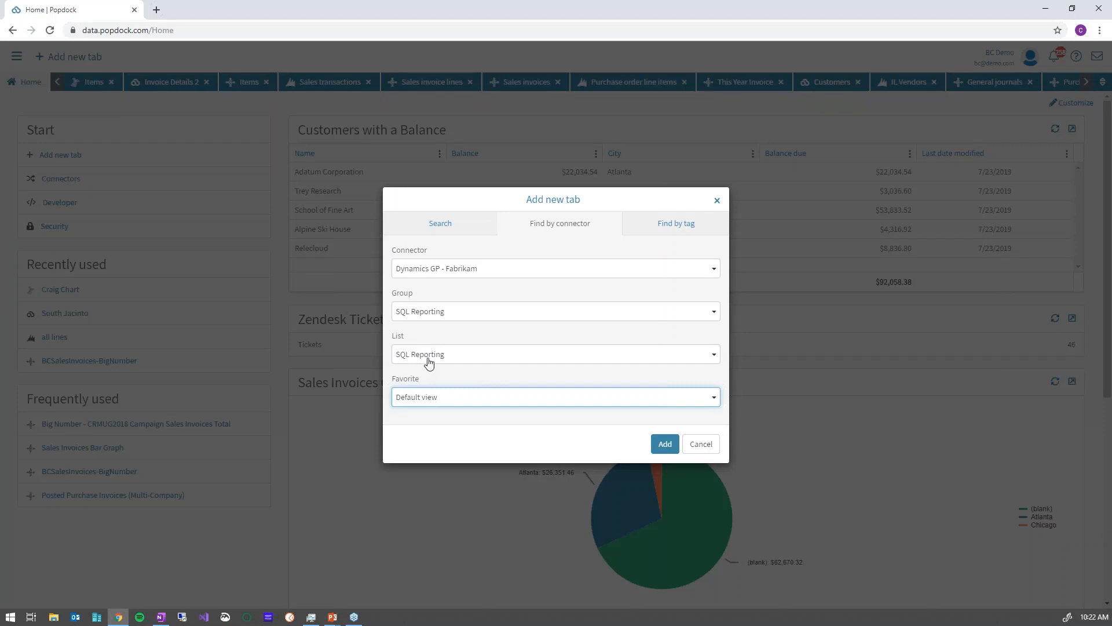
{"action": "left_click", "coordinate": [664, 444]}
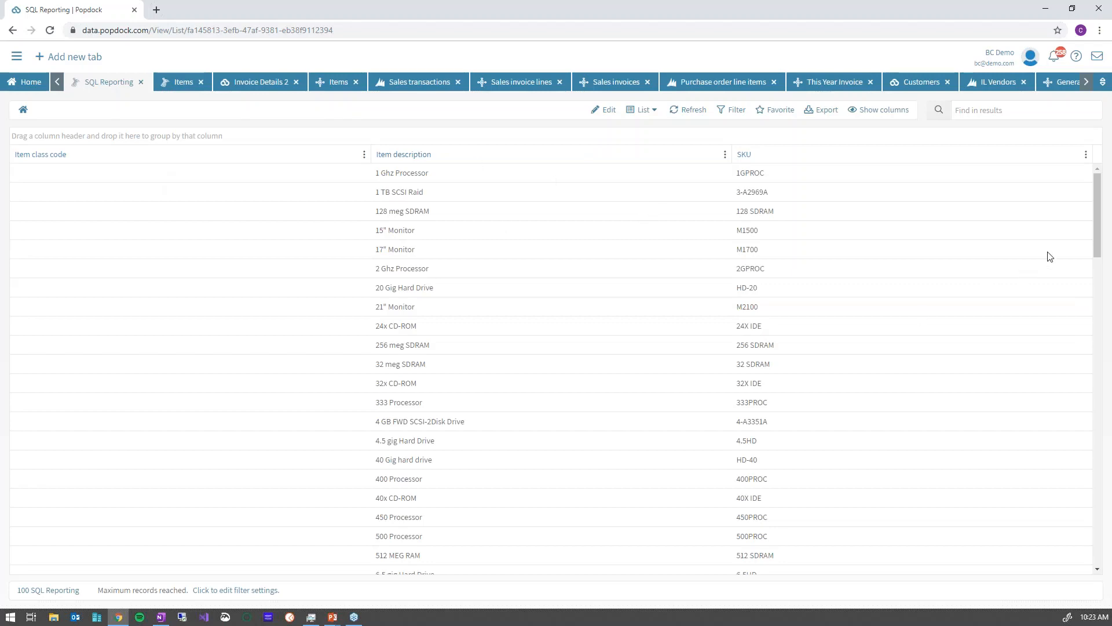
Add an Item shipping weight column to the SQL Reporting grid.
{"action": "left_click_drag", "start_coordinate": [1097, 208], "coordinate": [1065, 187]}
{"action": "left_click", "coordinate": [885, 114]}
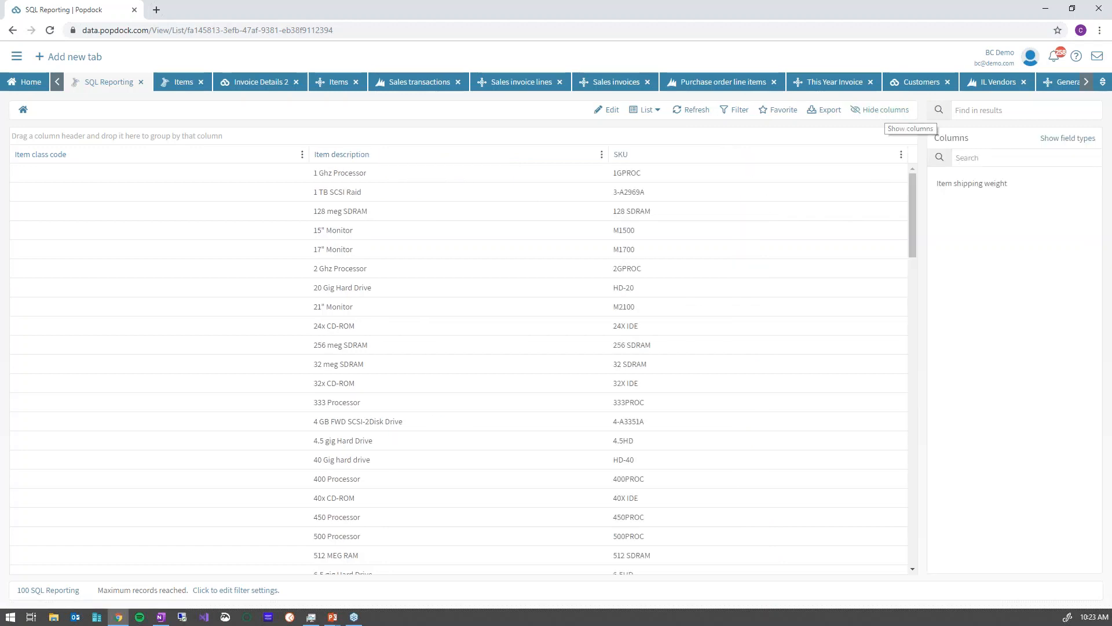
{"action": "left_click", "coordinate": [997, 185]}
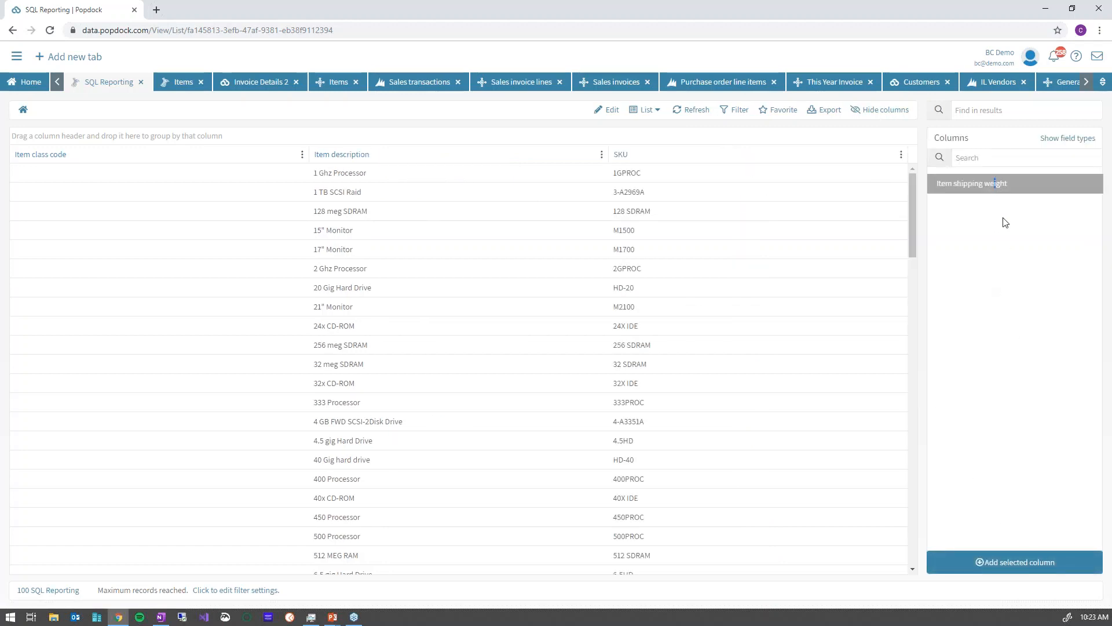
{"action": "left_click", "coordinate": [1028, 563]}
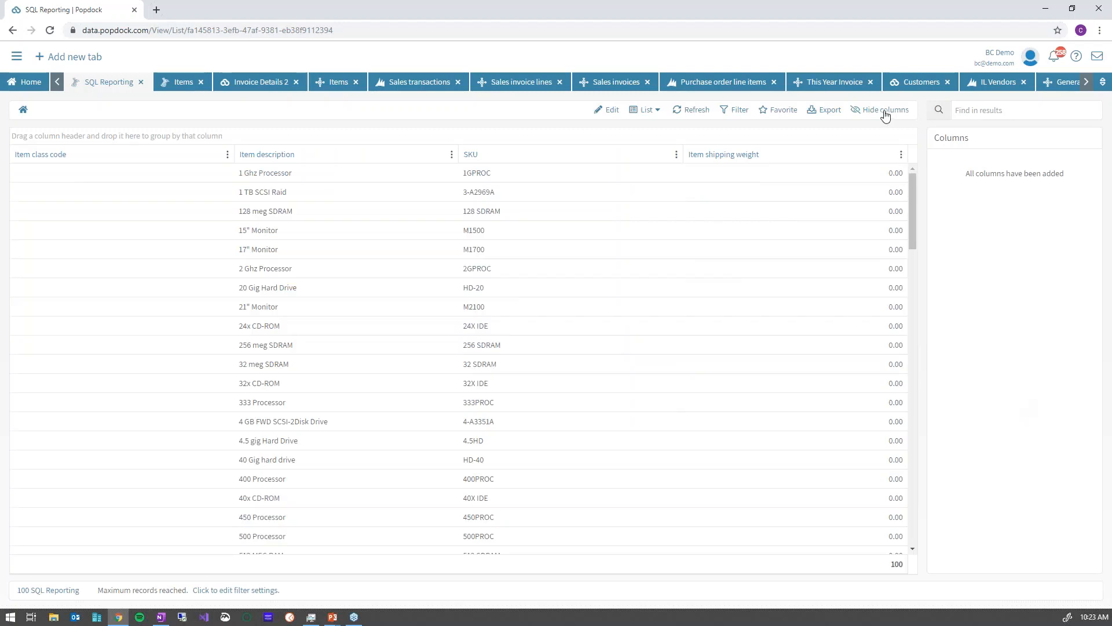
{"action": "left_click", "coordinate": [885, 111]}
{"action": "left_click_drag", "start_coordinate": [1097, 224], "coordinate": [1075, 136]}
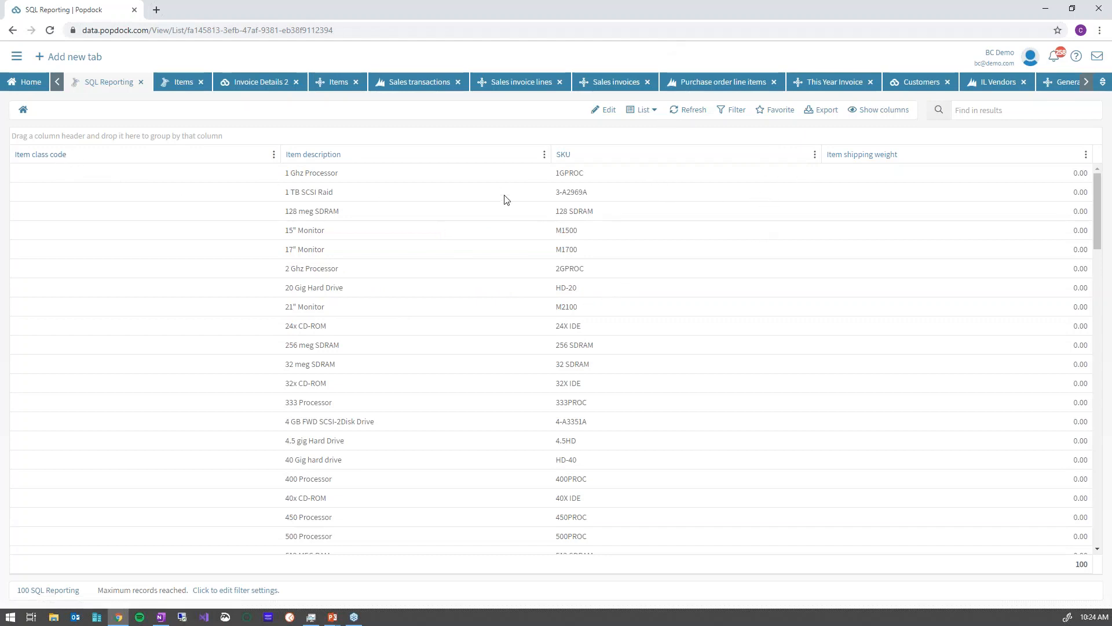
Scroll through the 100 SQL Reporting records in the grid.
{"action": "scroll", "coordinate": [518, 364], "scroll_direction": "down", "scroll_amount": 3}
{"action": "scroll", "coordinate": [518, 368], "scroll_direction": "down", "scroll_amount": 1}
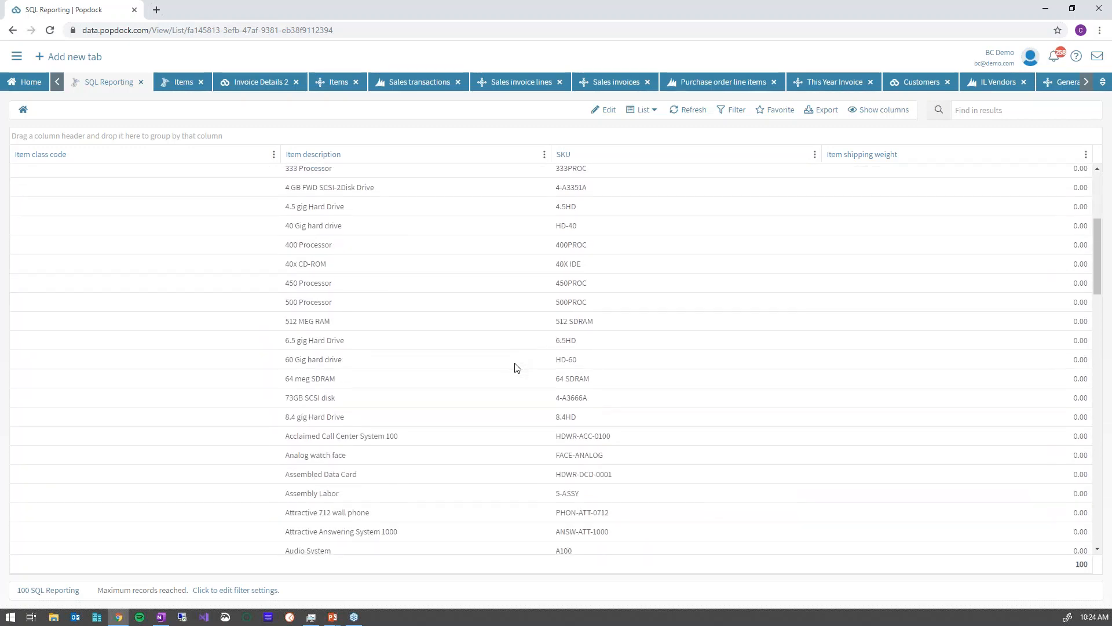
{"action": "scroll", "coordinate": [518, 368], "scroll_direction": "up", "scroll_amount": 4}
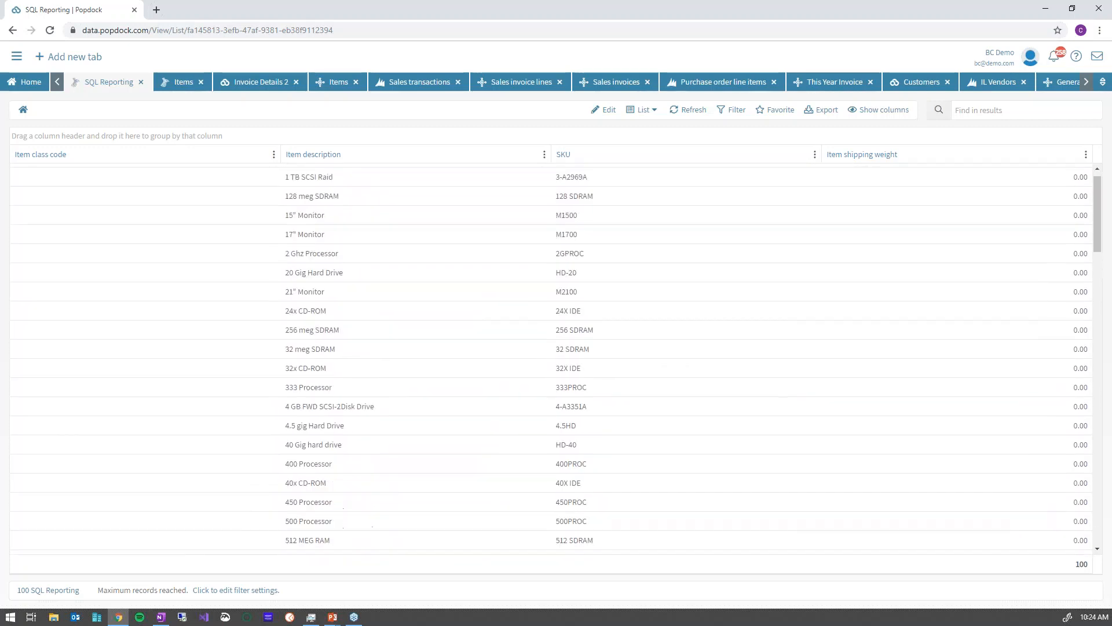
Filter the SQL Reporting list to Item description contains 'phone', narrowing it to 21 items.
{"action": "left_click", "coordinate": [734, 114]}
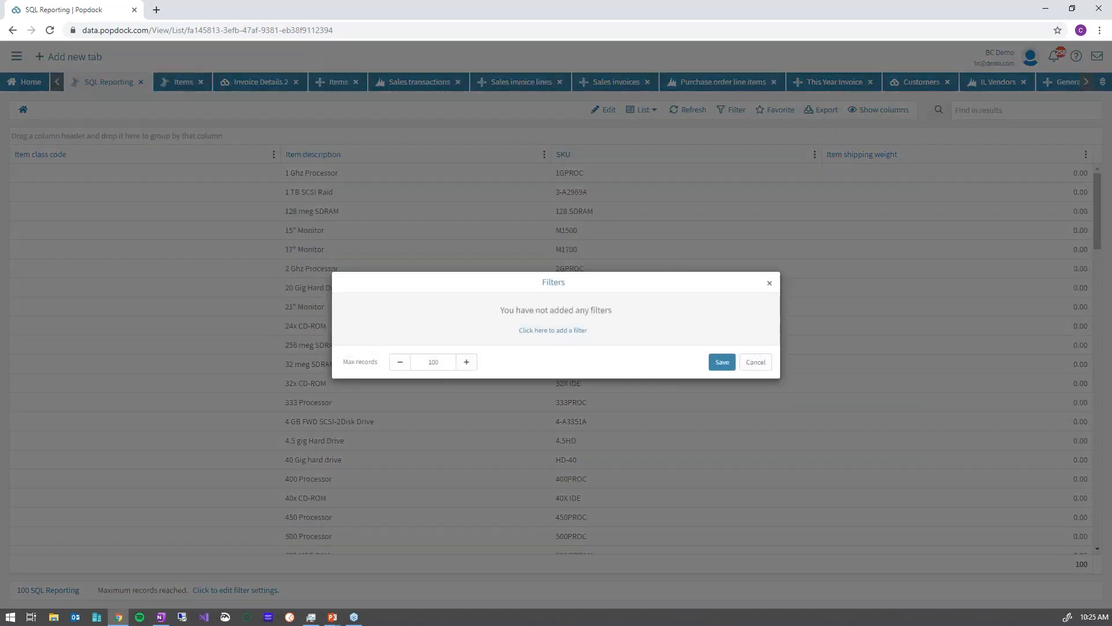
{"action": "left_click", "coordinate": [547, 330]}
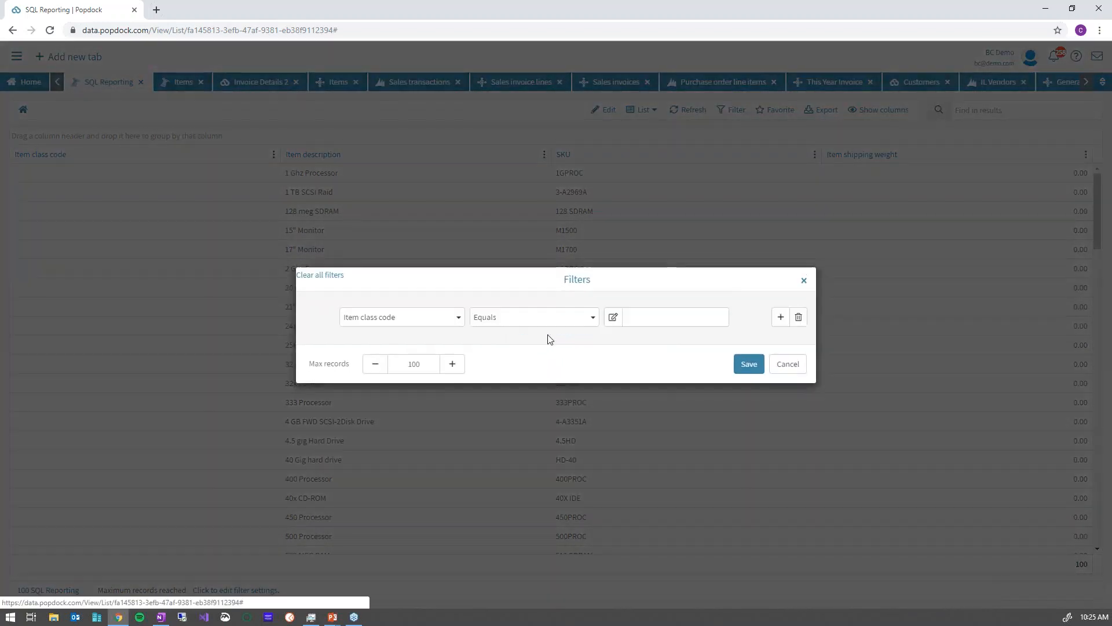
{"action": "left_click", "coordinate": [440, 320]}
{"action": "left_click", "coordinate": [400, 354]}
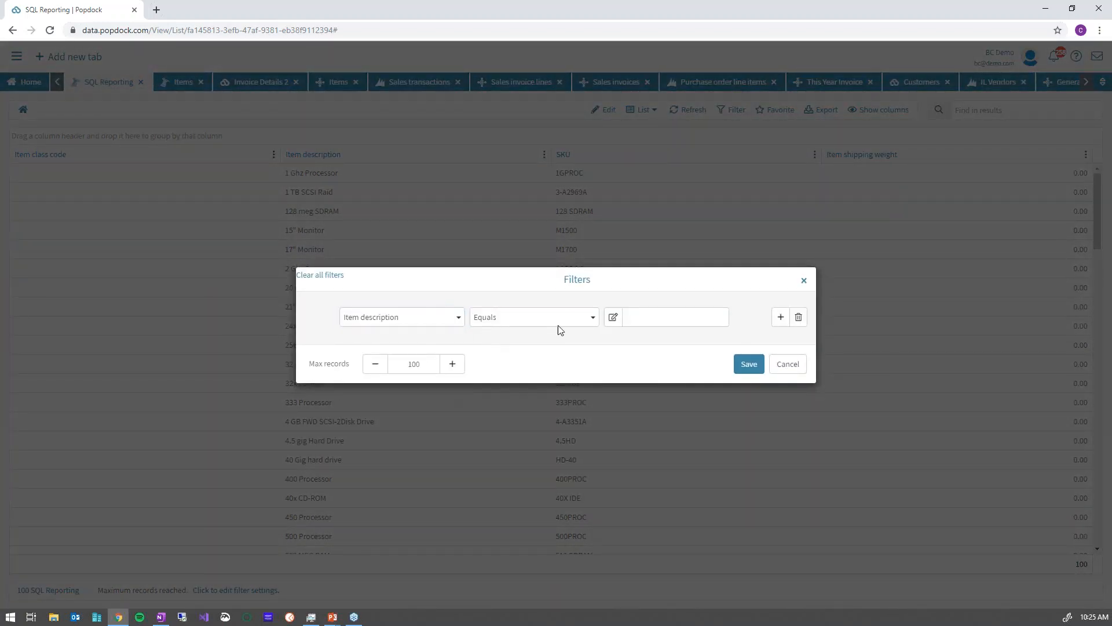
{"action": "left_click", "coordinate": [585, 320]}
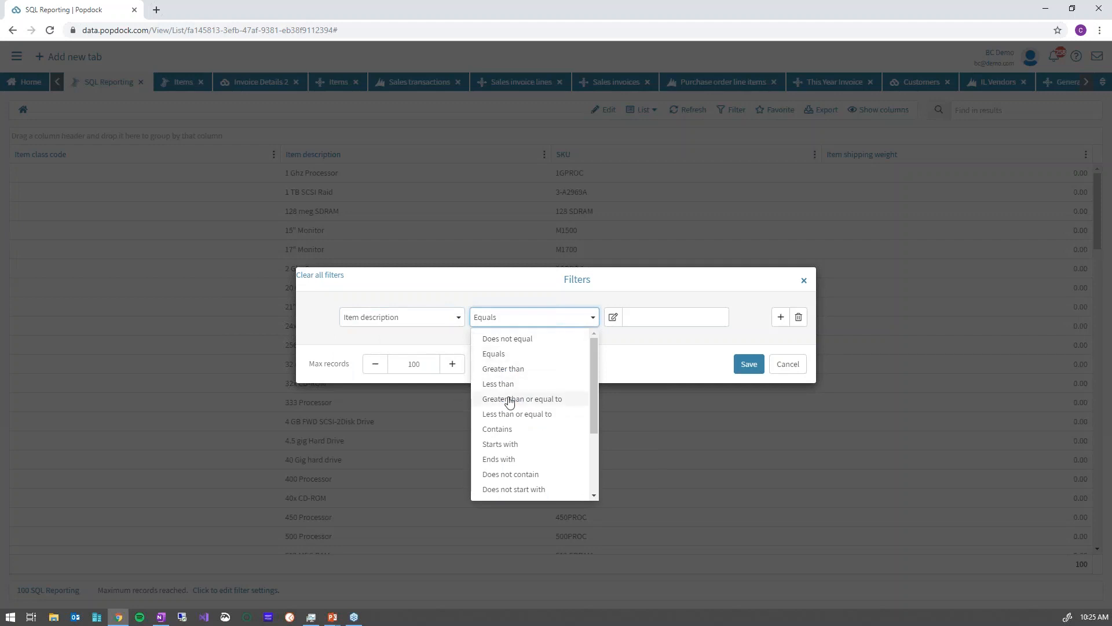
{"action": "left_click", "coordinate": [499, 428]}
{"action": "left_click", "coordinate": [651, 316]}
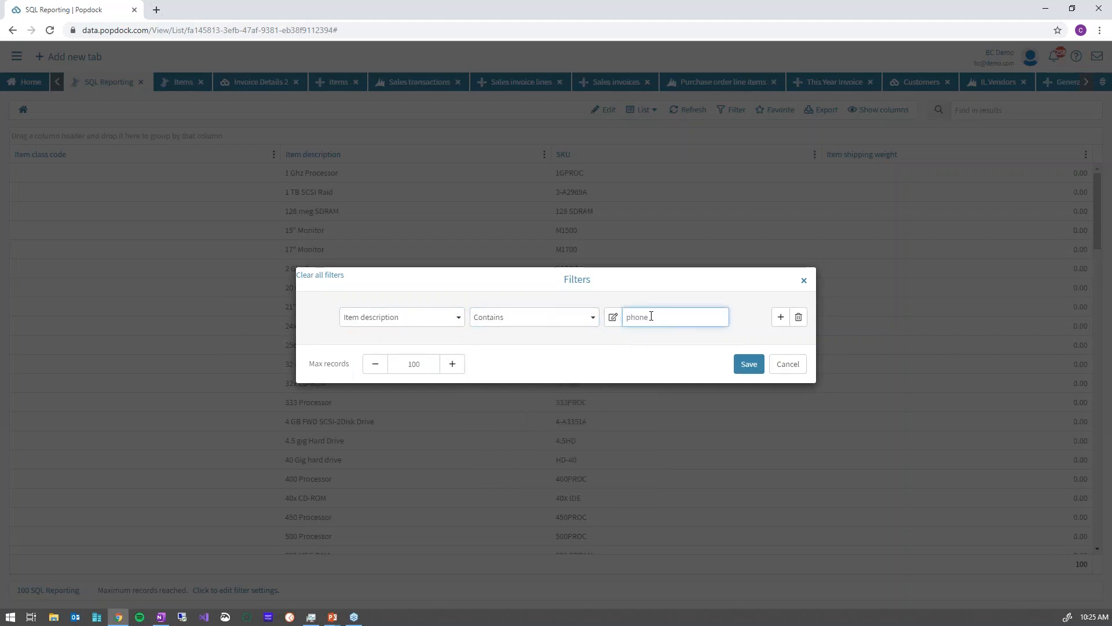
{"action": "left_click", "coordinate": [750, 365]}
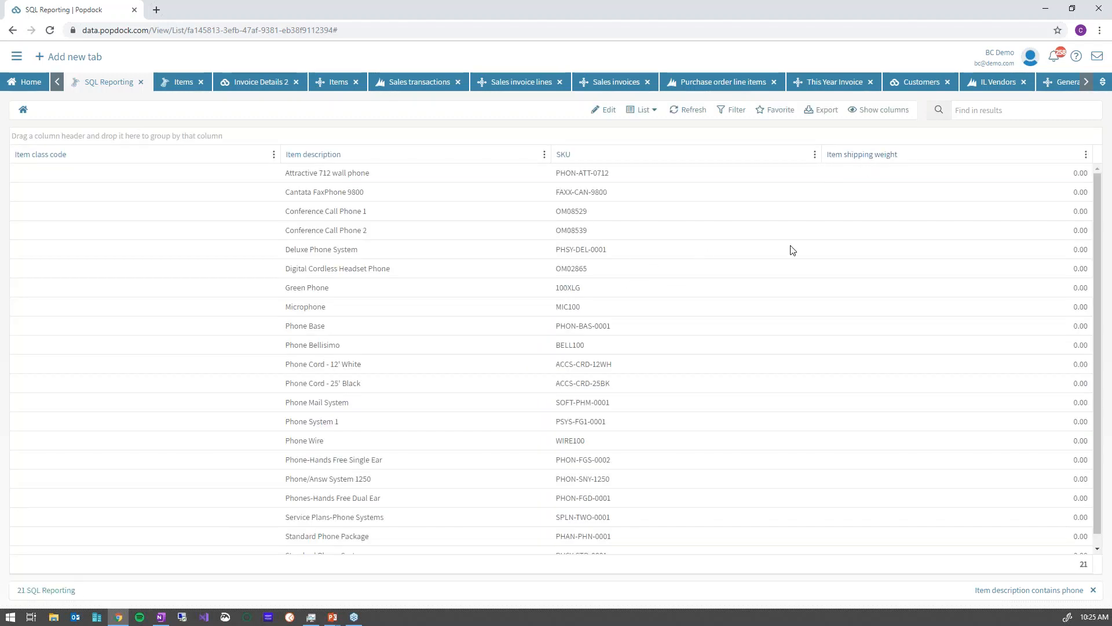
{"action": "left_click", "coordinate": [780, 110]}
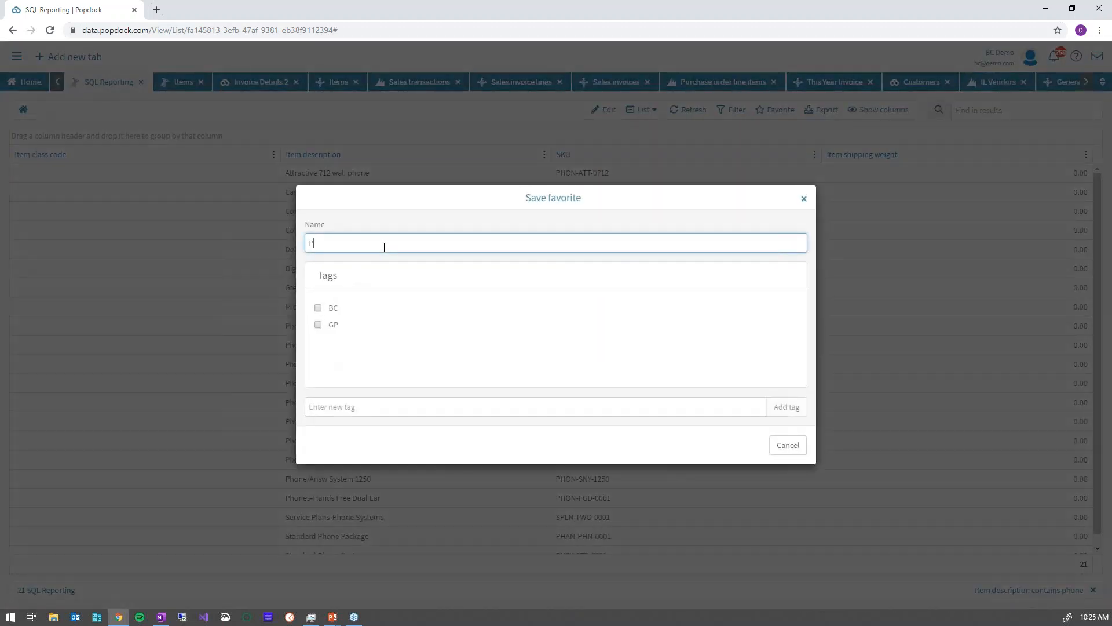
Save the filtered view as favorite 'Phone', export it as SQLReporting.xlsx and open it in Excel.
{"action": "key", "text": "Tab"}
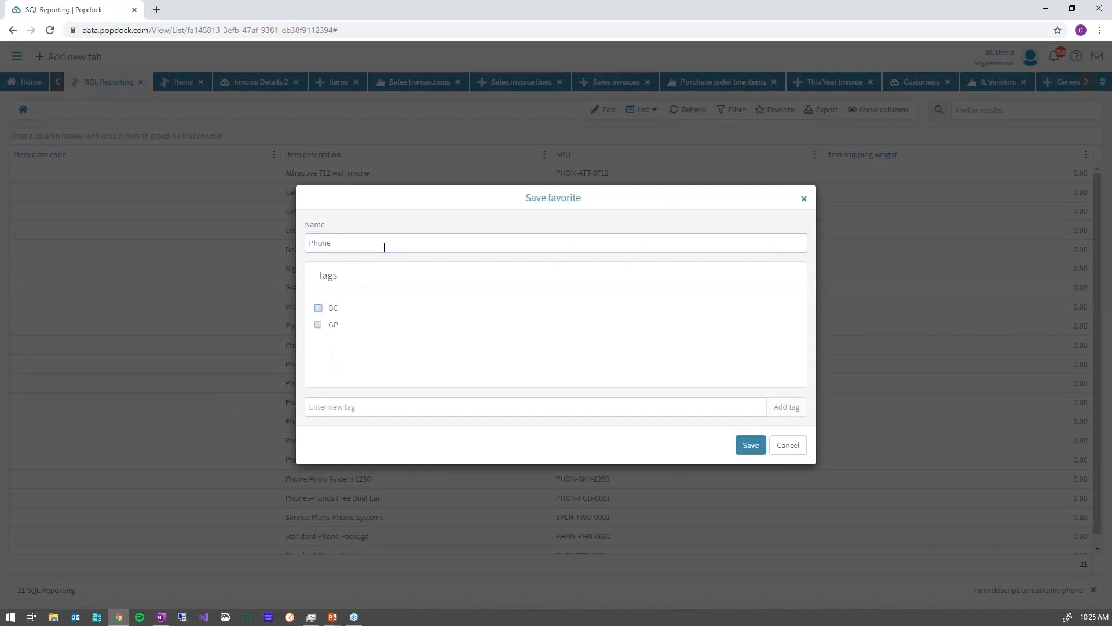
{"action": "left_click", "coordinate": [750, 444]}
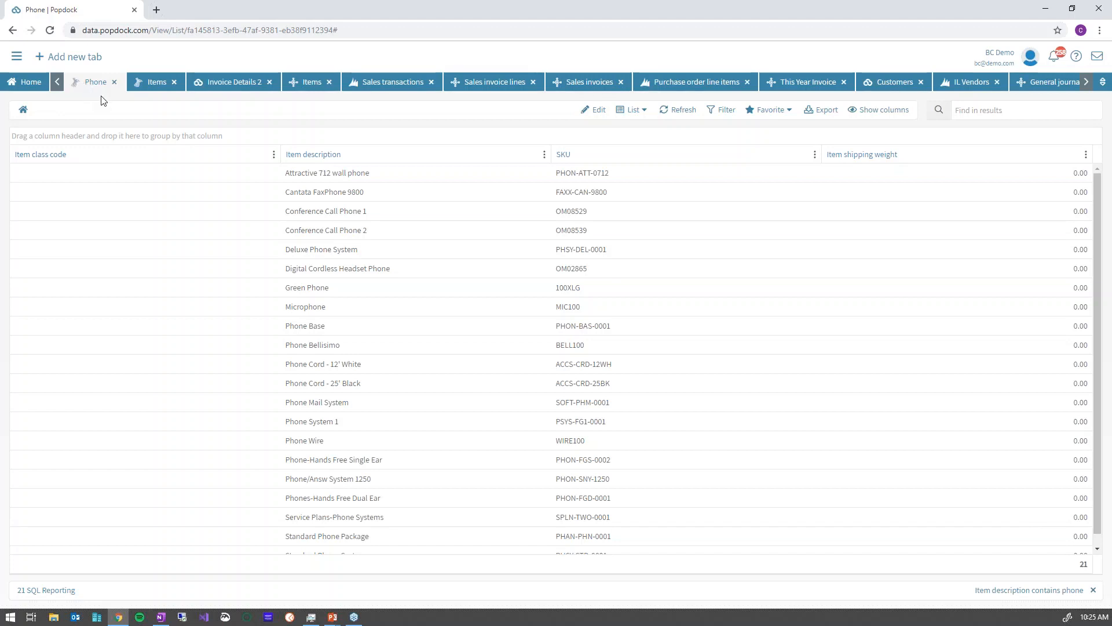
{"action": "left_click", "coordinate": [817, 113]}
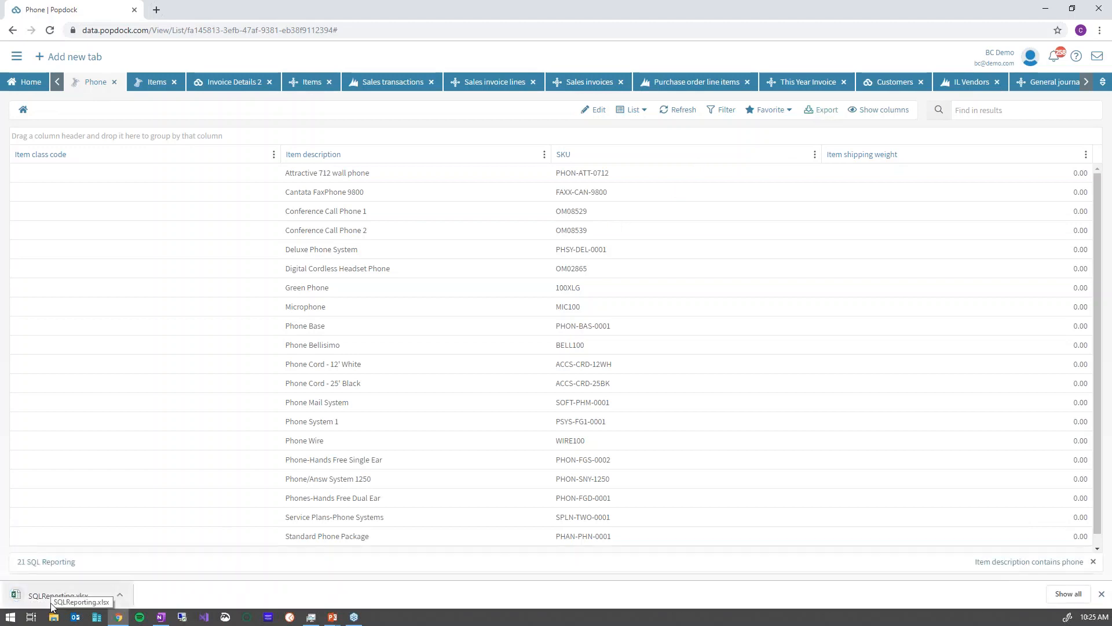
{"action": "left_click", "coordinate": [52, 602]}
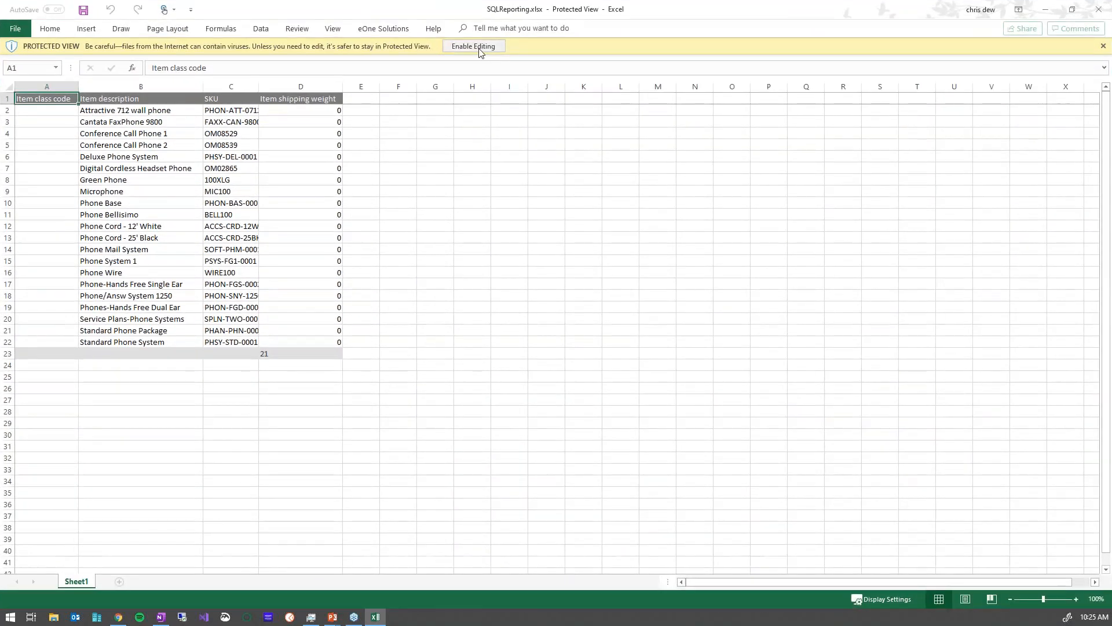
{"action": "left_click", "coordinate": [474, 46]}
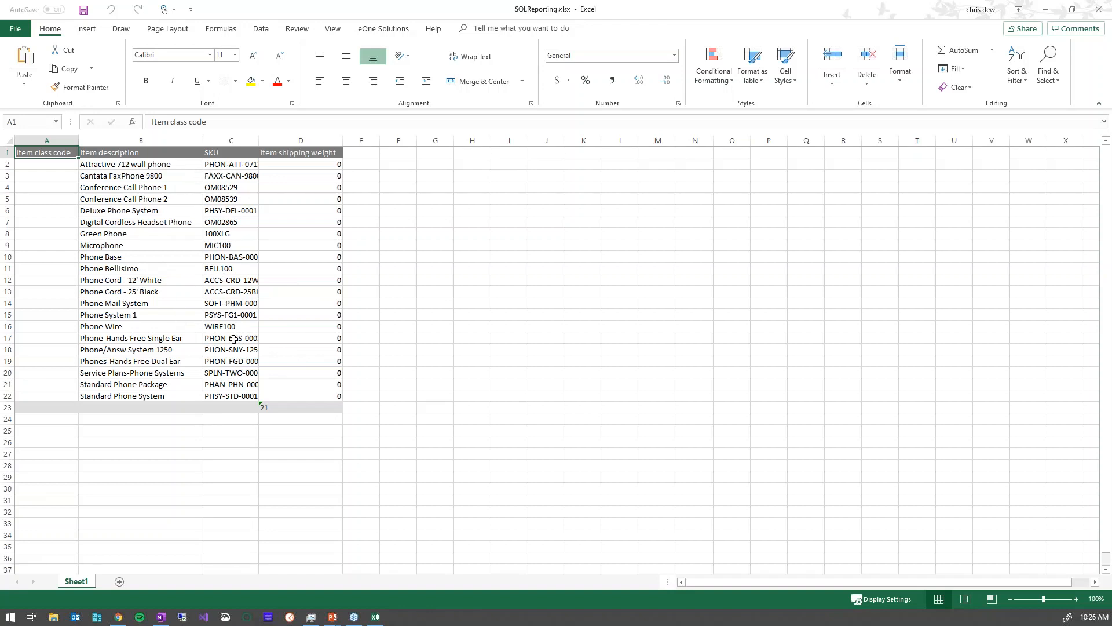
Add a new empty Sheet2 to the SQLReporting workbook.
{"action": "left_click", "coordinate": [119, 582]}
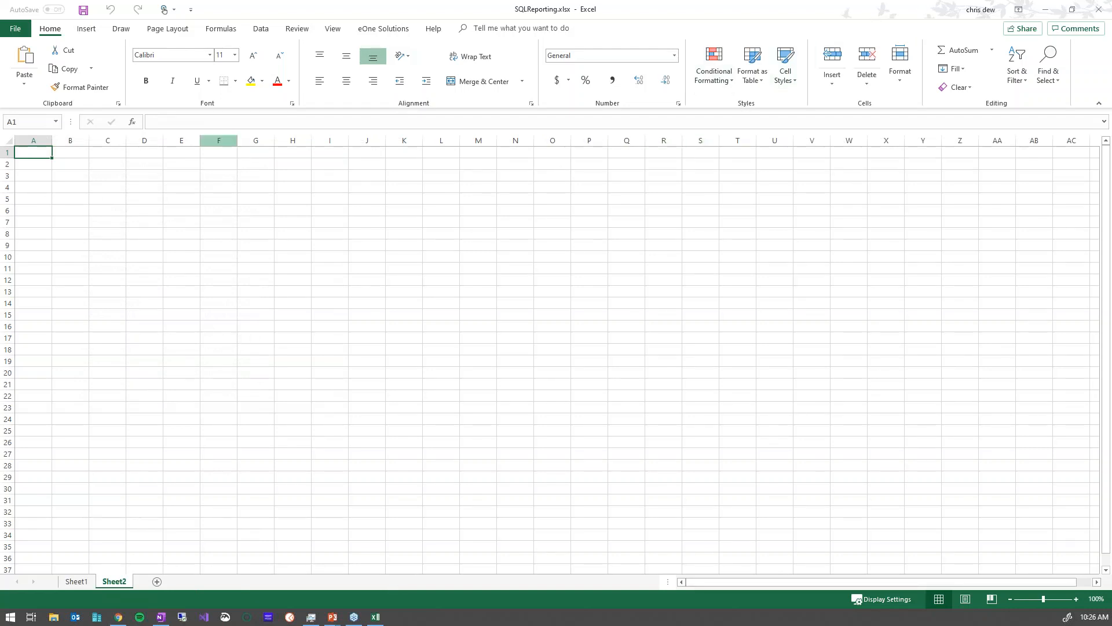
Open the Popdock add-in from Excel's Data tab and sign in with the account e-mail and password.
{"action": "left_click", "coordinate": [261, 30]}
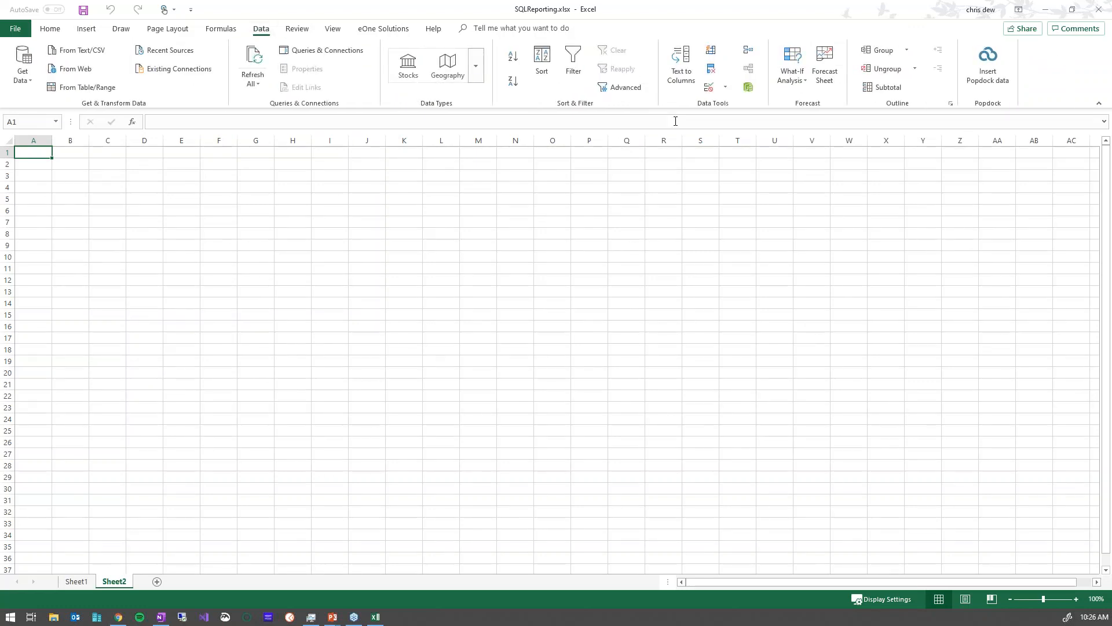
{"action": "left_click", "coordinate": [990, 76]}
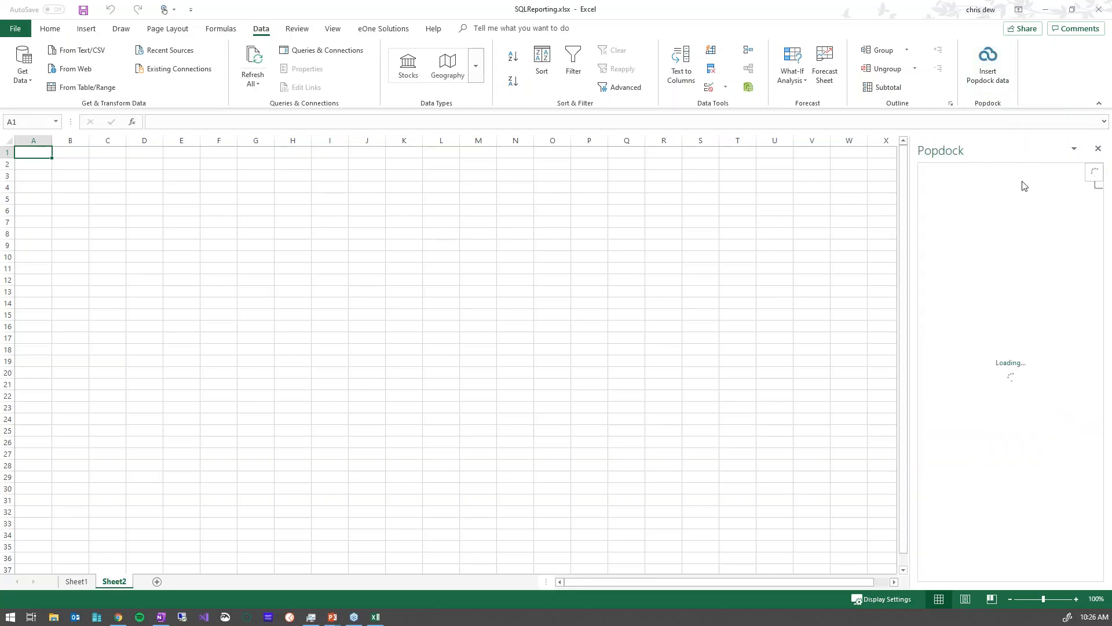
{"action": "left_click", "coordinate": [1011, 288]}
{"action": "left_click", "coordinate": [961, 259]}
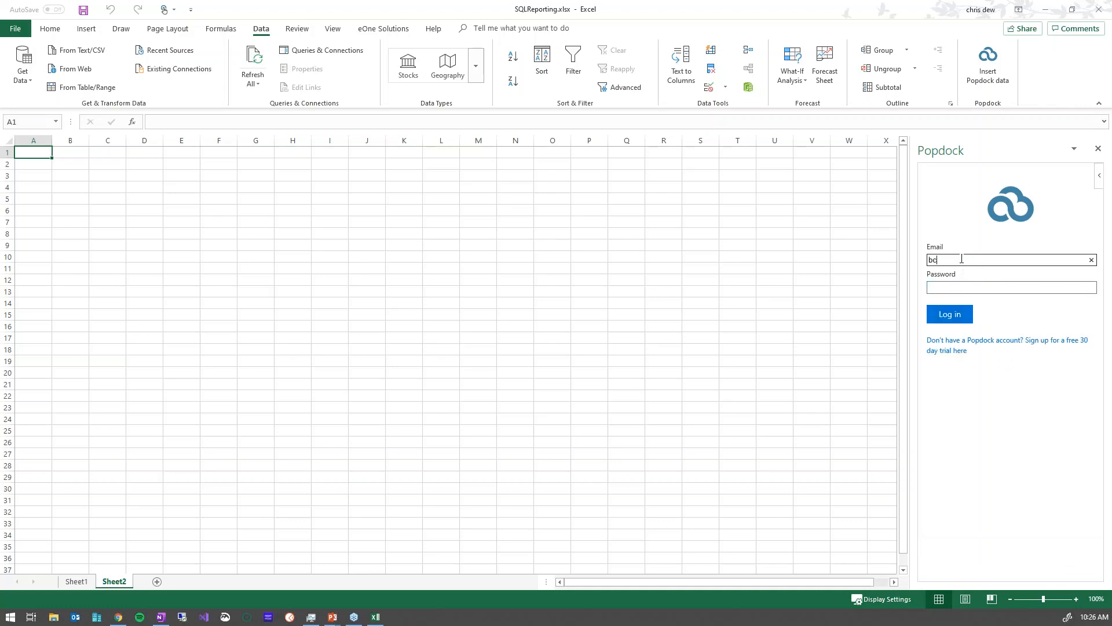
{"action": "key", "text": "Tab"}
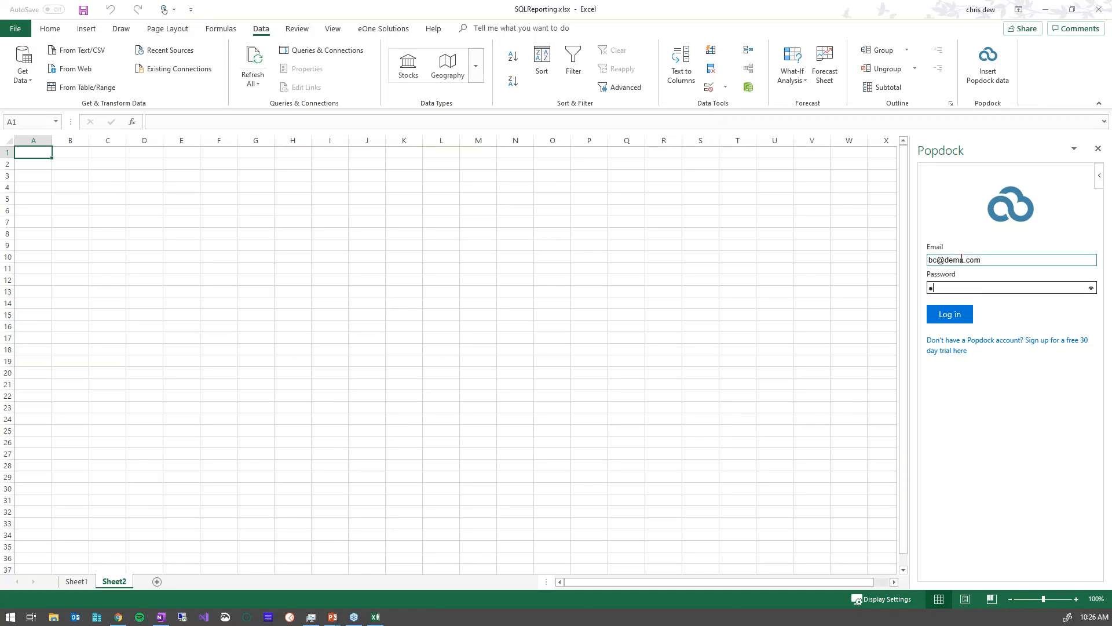
{"action": "left_click", "coordinate": [958, 316]}
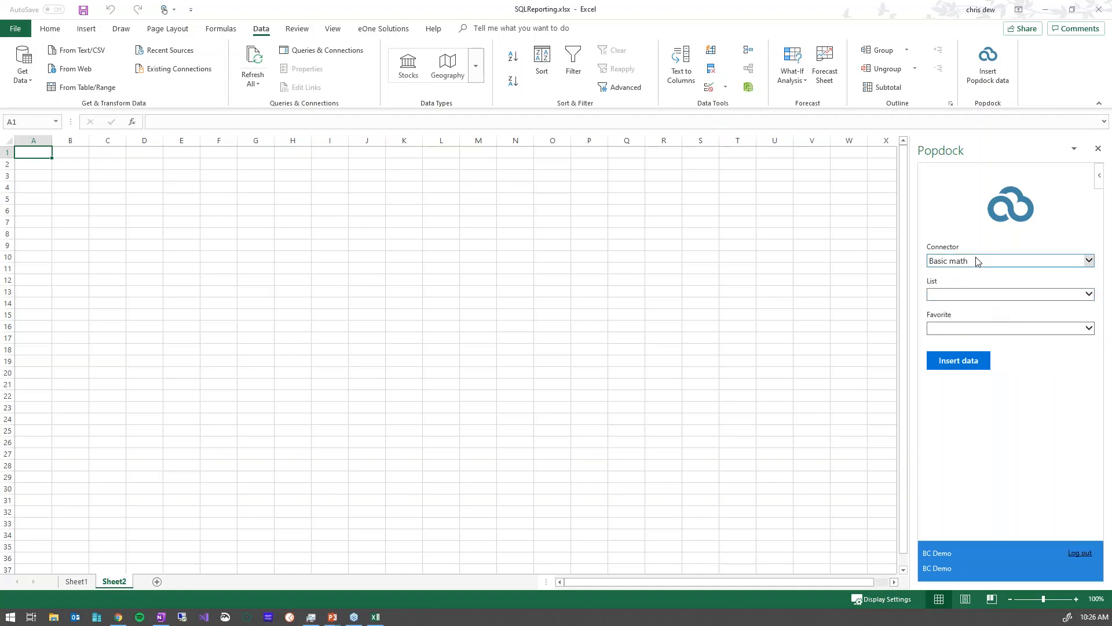
Choose Dynamics GP - Fabrikam, SQL Reporting group and list, and the Phone favorite, then insert data.
{"action": "left_click", "coordinate": [976, 261]}
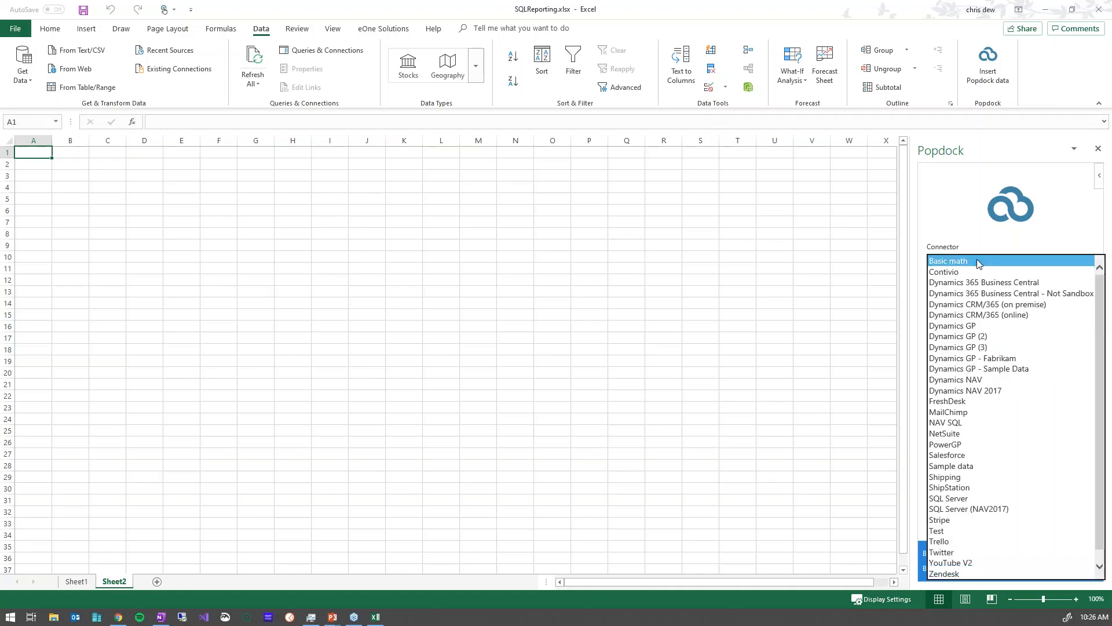
{"action": "left_click", "coordinate": [1005, 358]}
{"action": "left_click", "coordinate": [955, 296]}
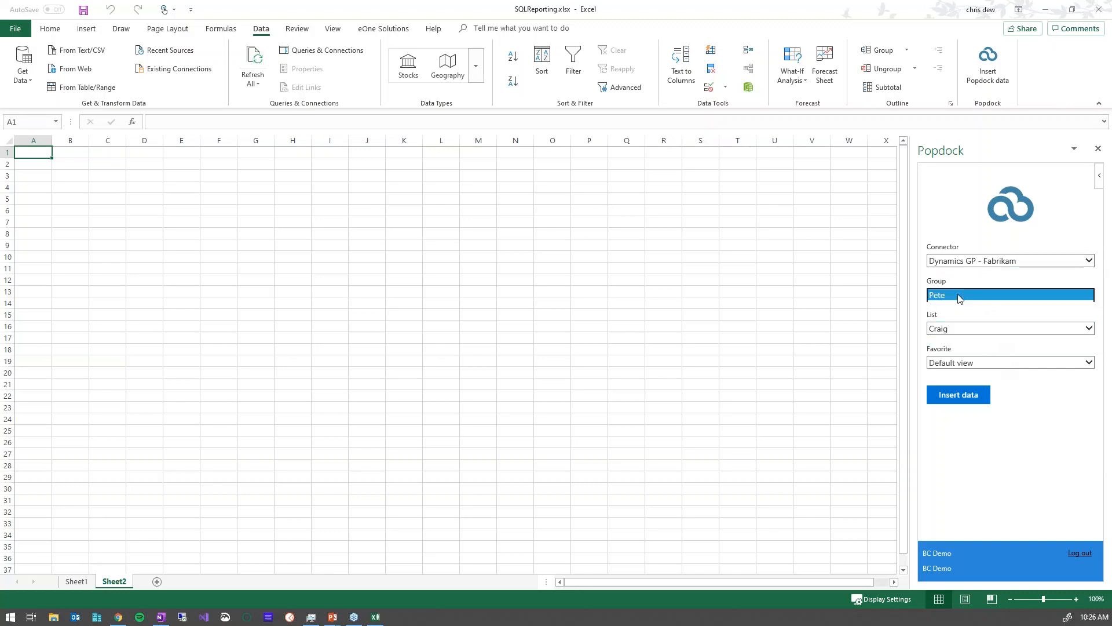
{"action": "left_click", "coordinate": [954, 306]}
{"action": "left_click", "coordinate": [951, 328]}
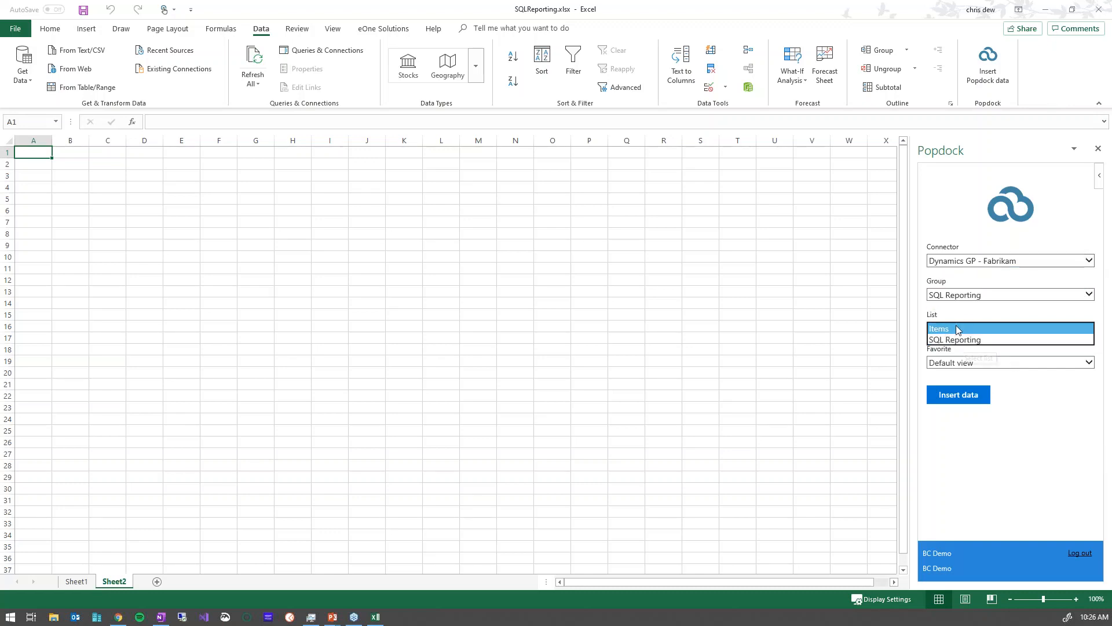
{"action": "left_click", "coordinate": [967, 340]}
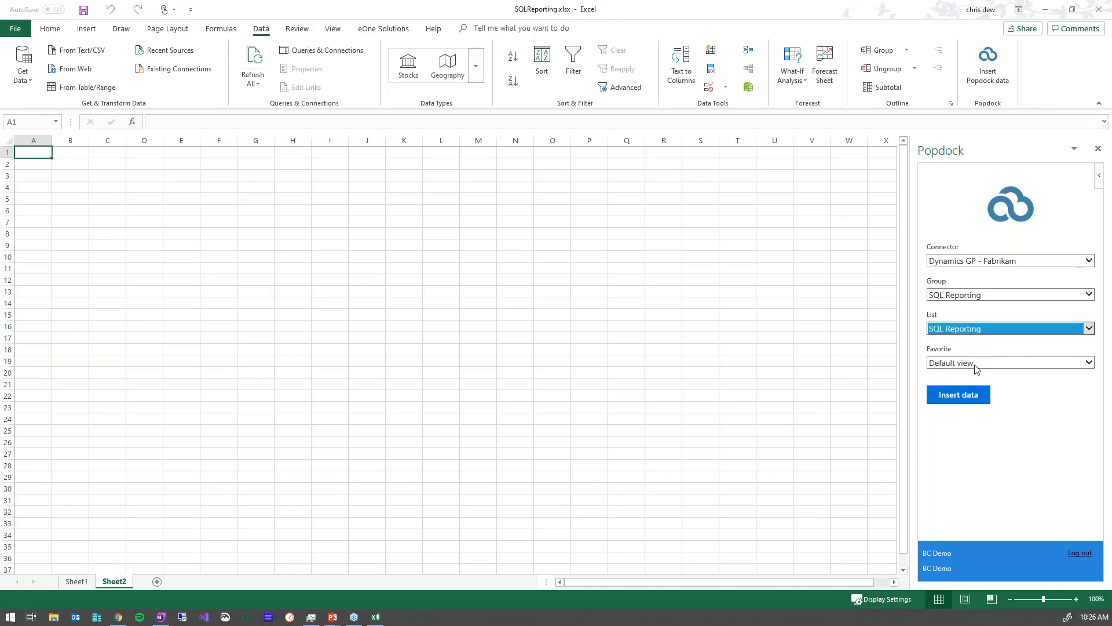
{"action": "left_click", "coordinate": [970, 363]}
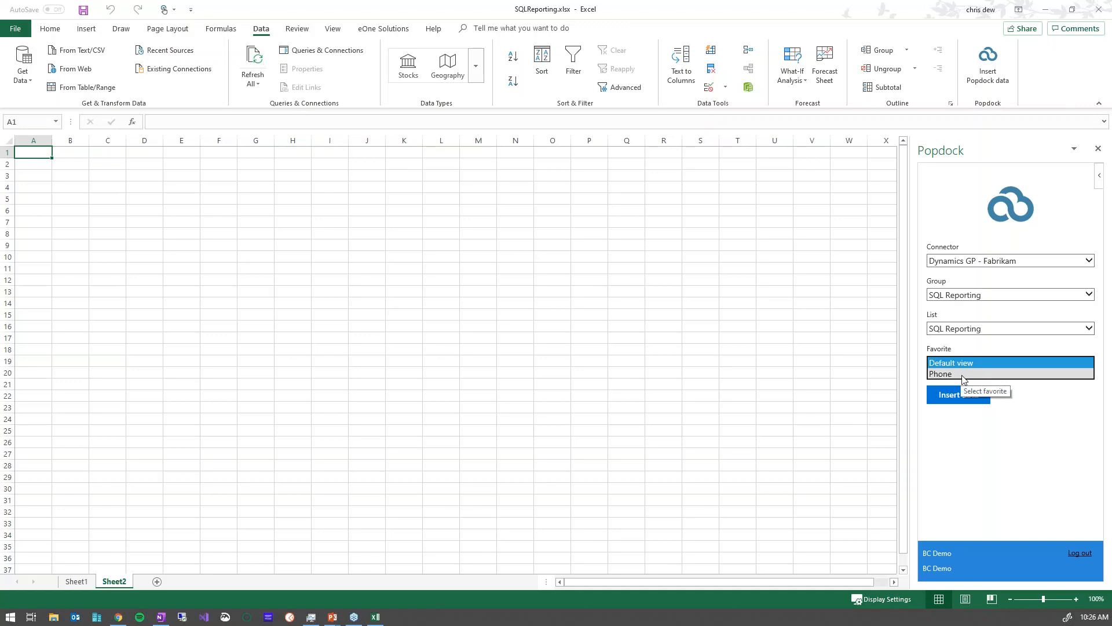
{"action": "left_click", "coordinate": [958, 374]}
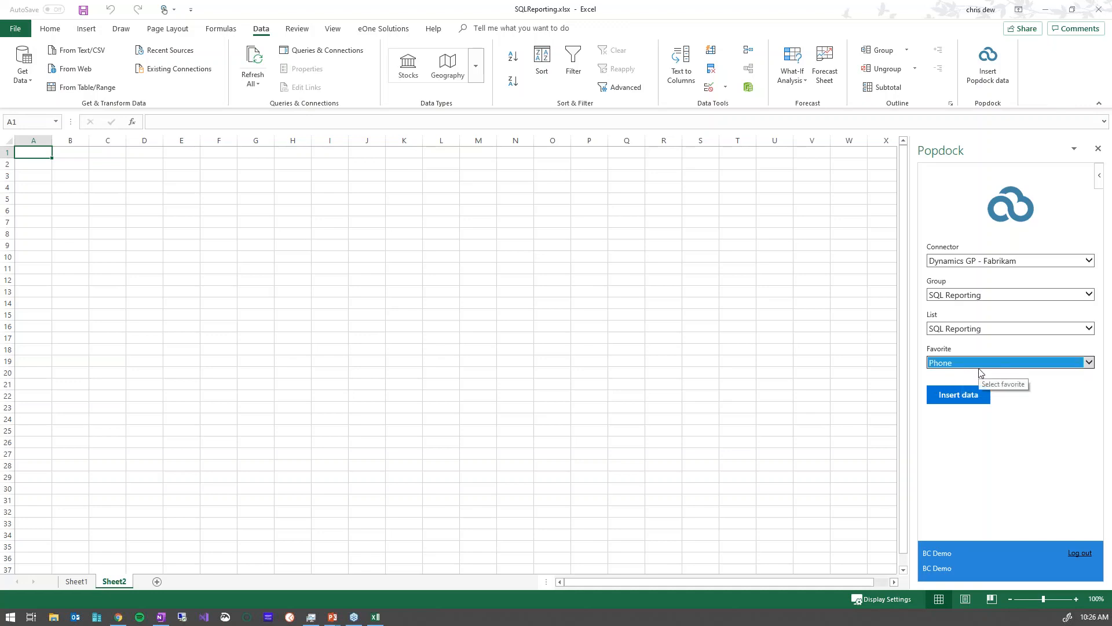
{"action": "left_click", "coordinate": [962, 396]}
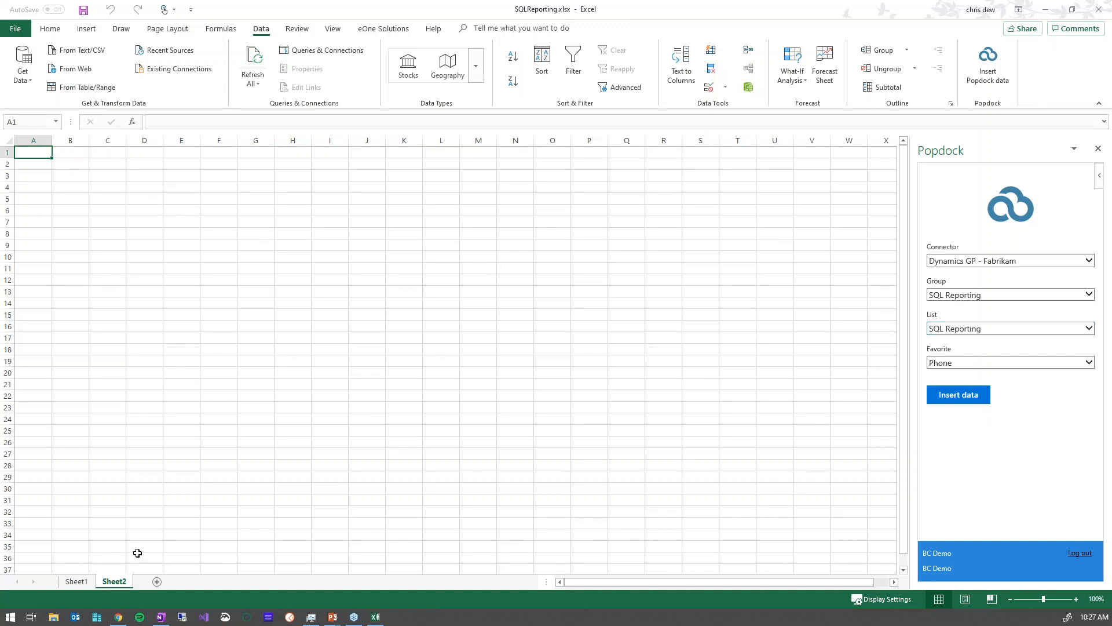
Switch back to Sheet1 with the 21 phone items.
{"action": "left_click", "coordinate": [81, 581]}
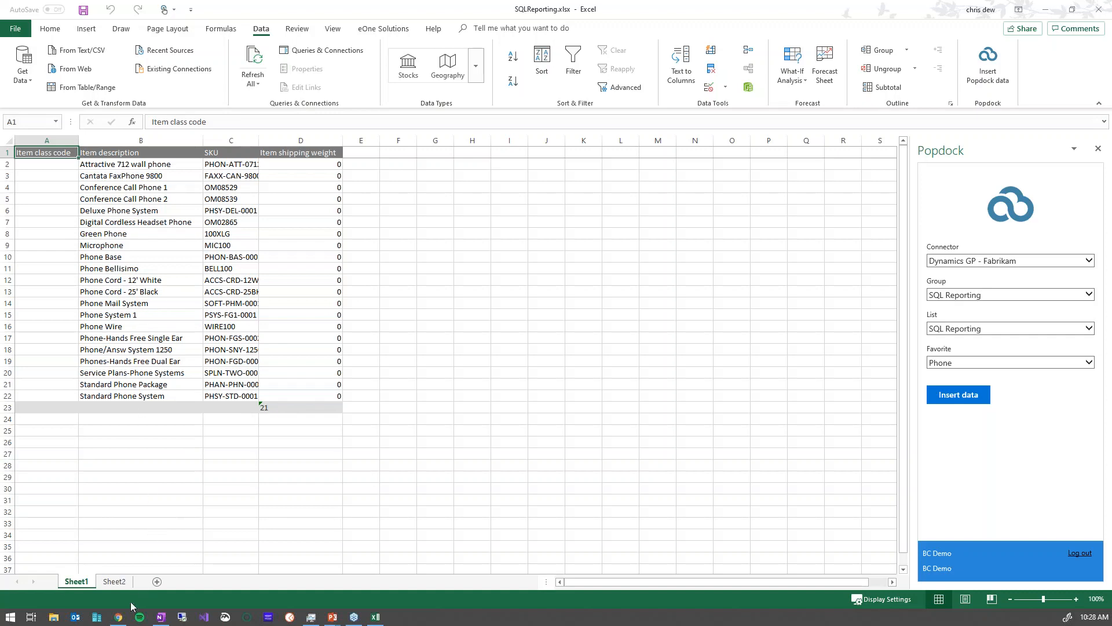
In Popdock, open the Dynamics GP - Fabrikam connector's lists and bring up the Add custom list options.
{"action": "left_click", "coordinate": [119, 618]}
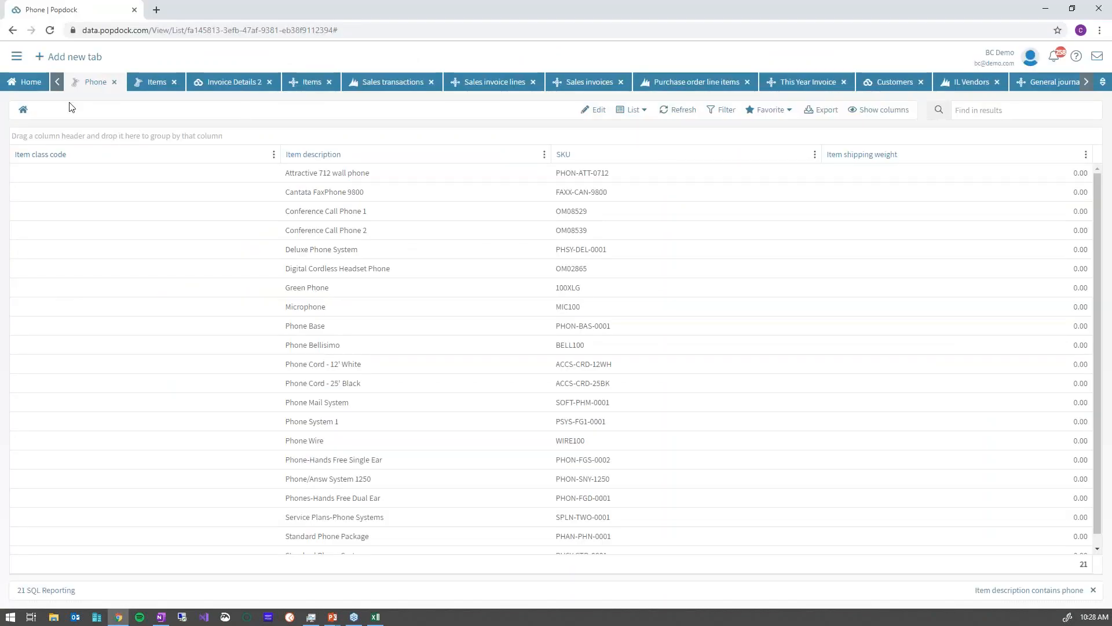
{"action": "left_click", "coordinate": [34, 86]}
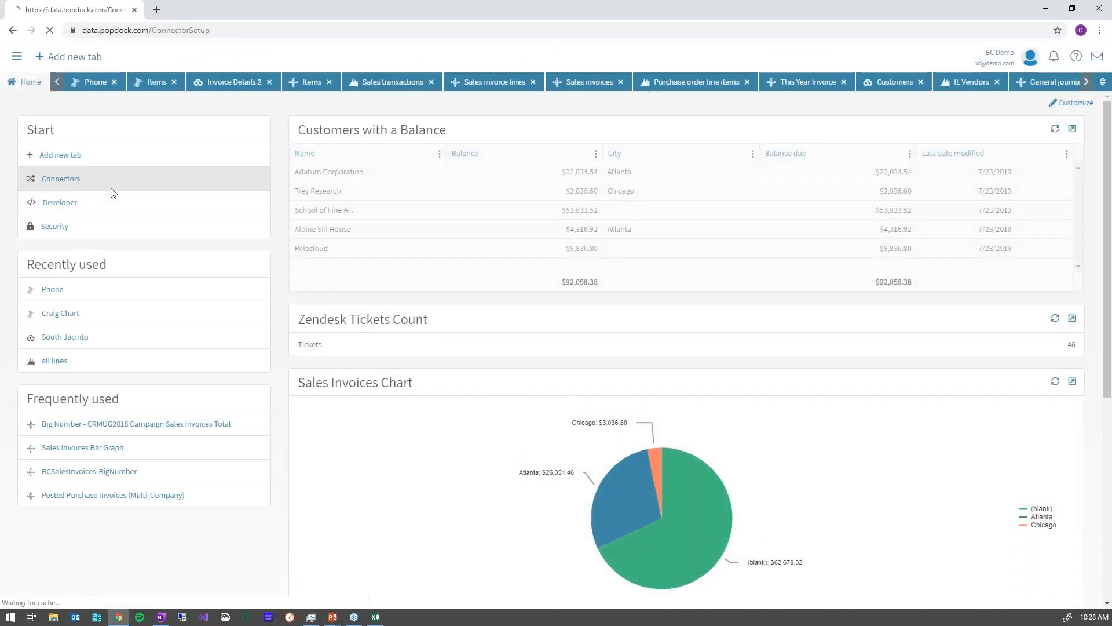
{"action": "left_click", "coordinate": [61, 180]}
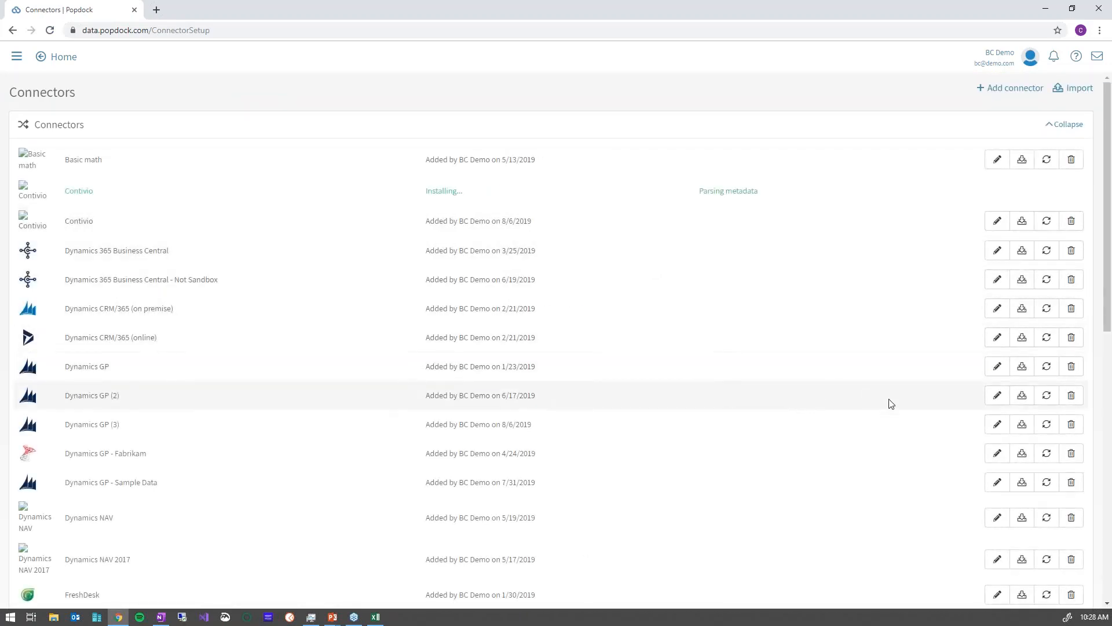
{"action": "left_click", "coordinate": [997, 453]}
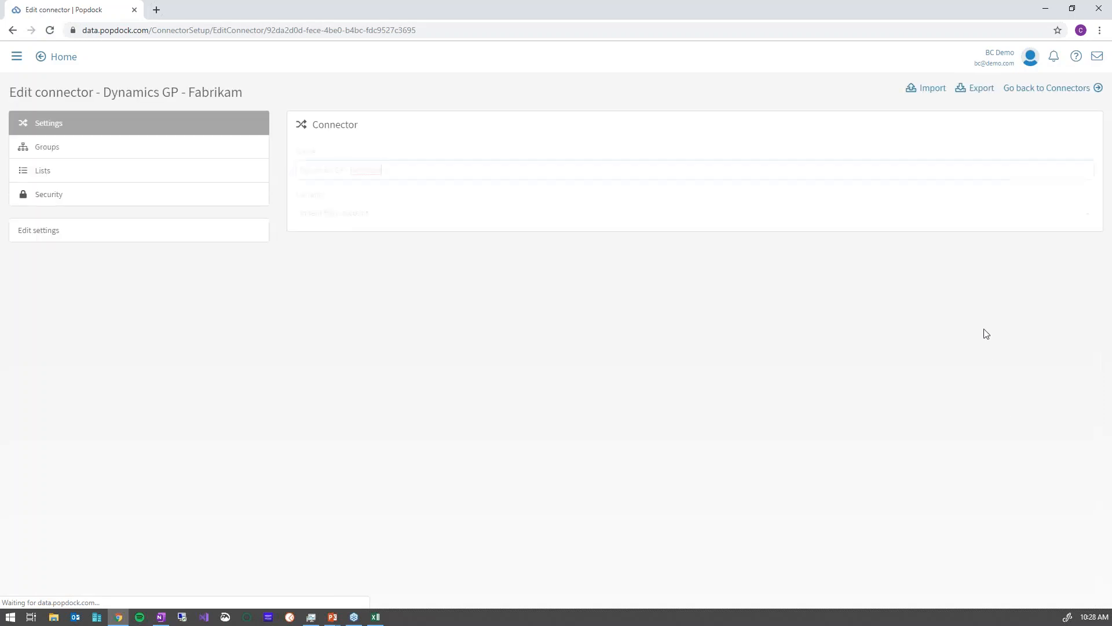
{"action": "left_click", "coordinate": [90, 174]}
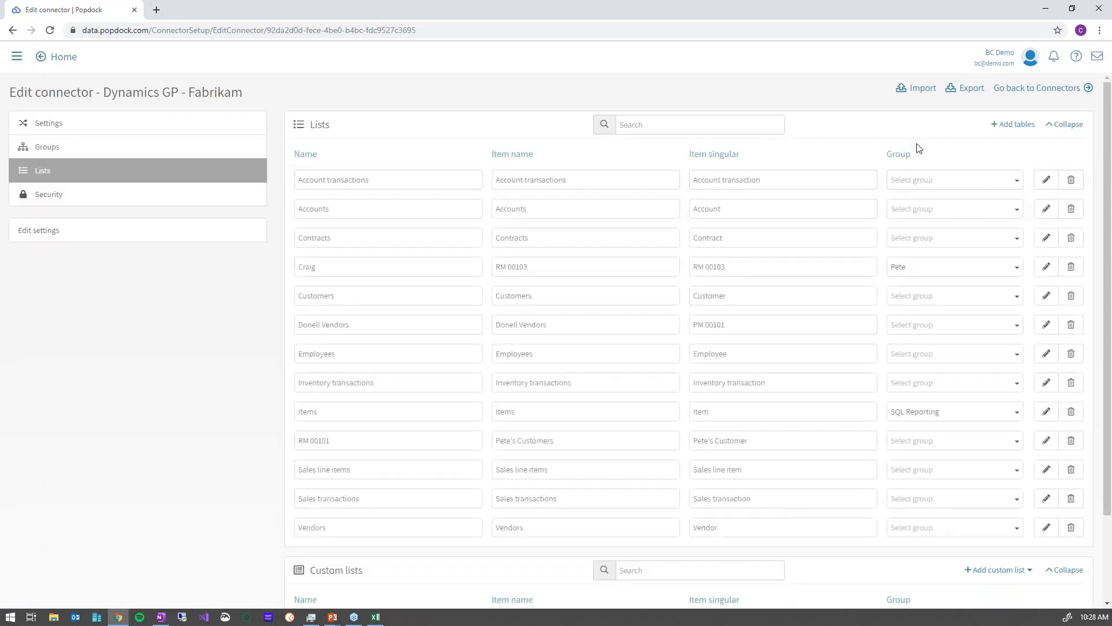
{"action": "left_click", "coordinate": [1055, 125]}
{"action": "left_click", "coordinate": [1037, 165]}
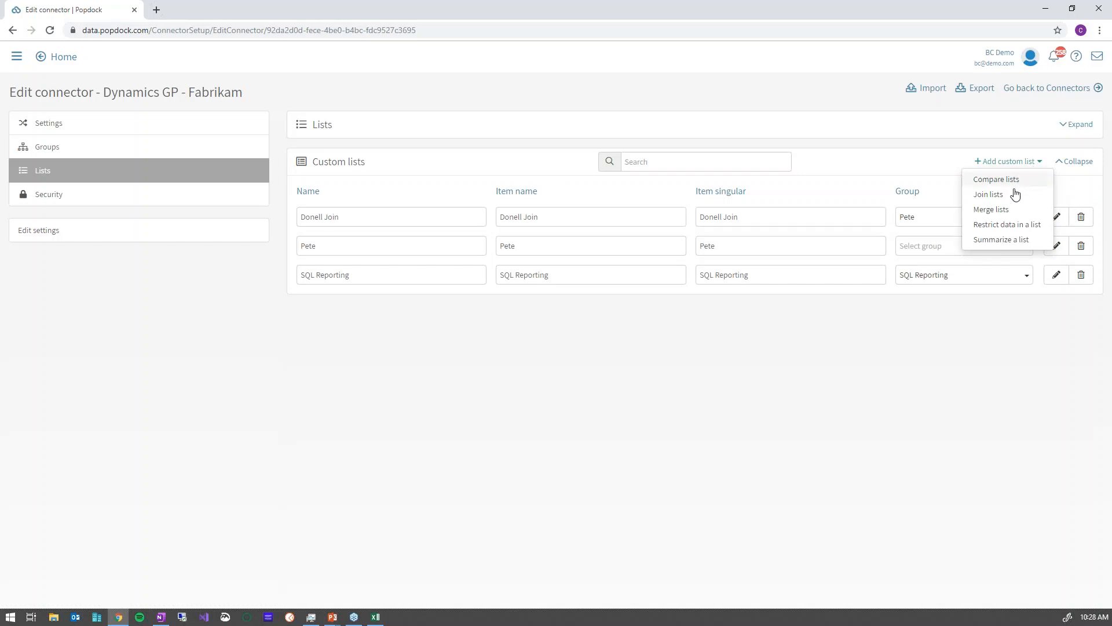